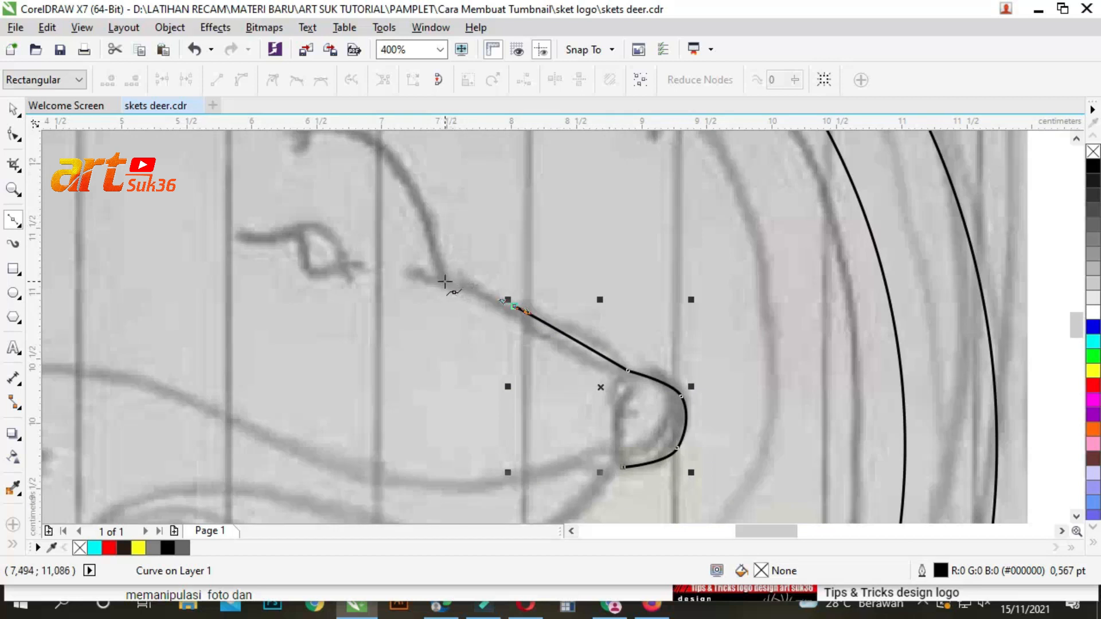
- Continue the Bezier outline from the muzzle bridge up over the wolf's forehead to the base of the front ear
click(415, 189)
scroll(405, 172, down, 2)
scroll(423, 187, up, 2)
click(356, 207)
drag(391, 210, 386, 168)
scroll(400, 281, down, 1)
scroll(400, 208, up, 1)
scroll(425, 280, down, 1)
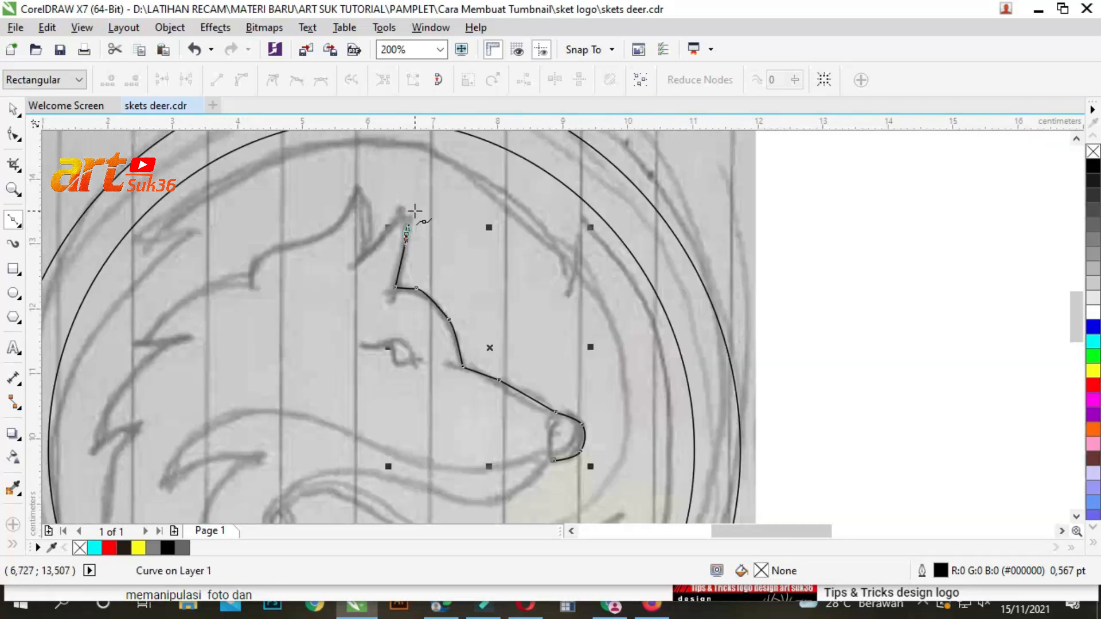
- Trace both of the wolf's pointed ears and the start of the back of the head along the sketch
scroll(414, 211, up, 1)
drag(391, 213, 373, 224)
drag(295, 320, 280, 324)
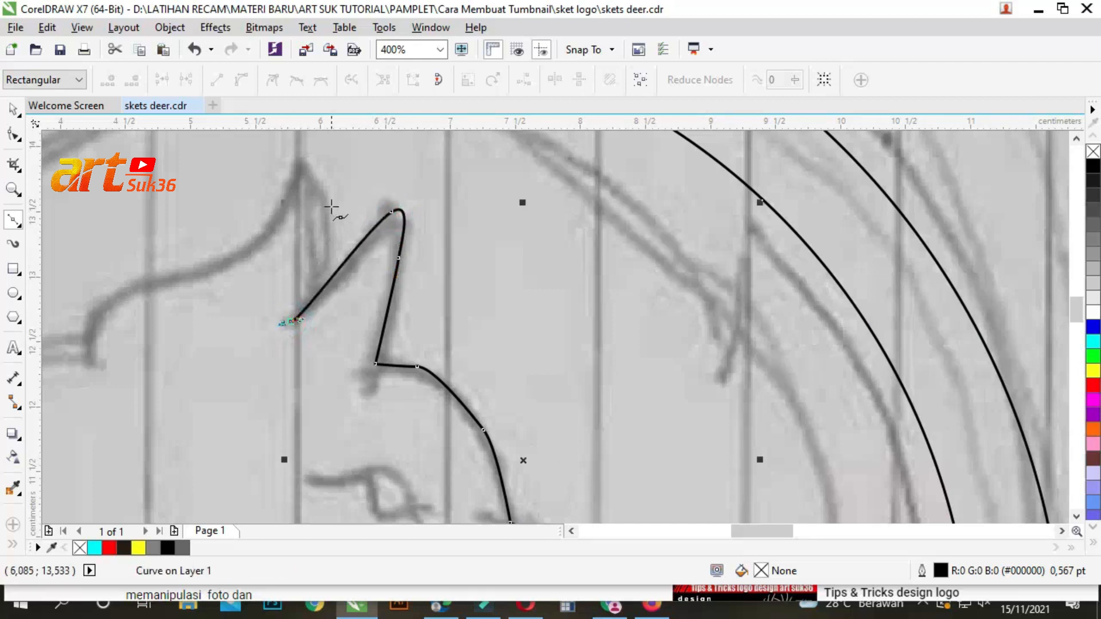
scroll(312, 172, up, 1)
click(328, 265)
drag(296, 214, 290, 223)
drag(221, 328, 160, 362)
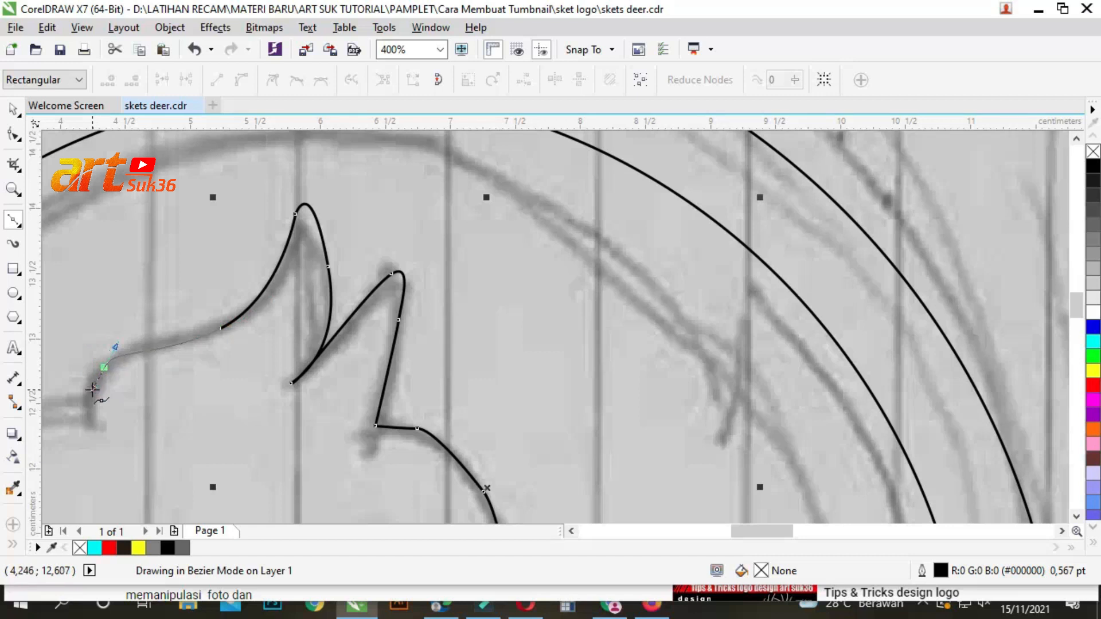
- Continue the outline down the nape to the first fur tuft of the mane
drag(93, 390, 91, 392)
click(77, 411)
scroll(329, 267, down, 1)
drag(145, 355, 124, 374)
drag(97, 391, 127, 402)
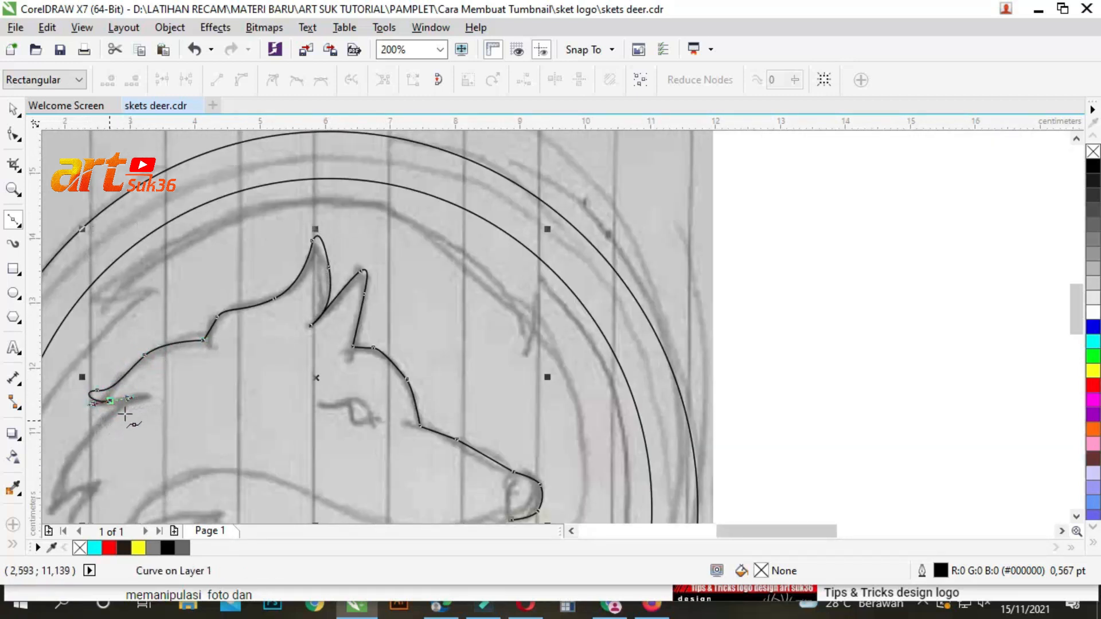
- Trace the remaining mane tufts down the back of the neck and extend the outline past the circles at the base
scroll(378, 225, down, 1)
scroll(357, 197, up, 1)
click(319, 294)
drag(342, 423, 371, 366)
scroll(426, 333, down, 1)
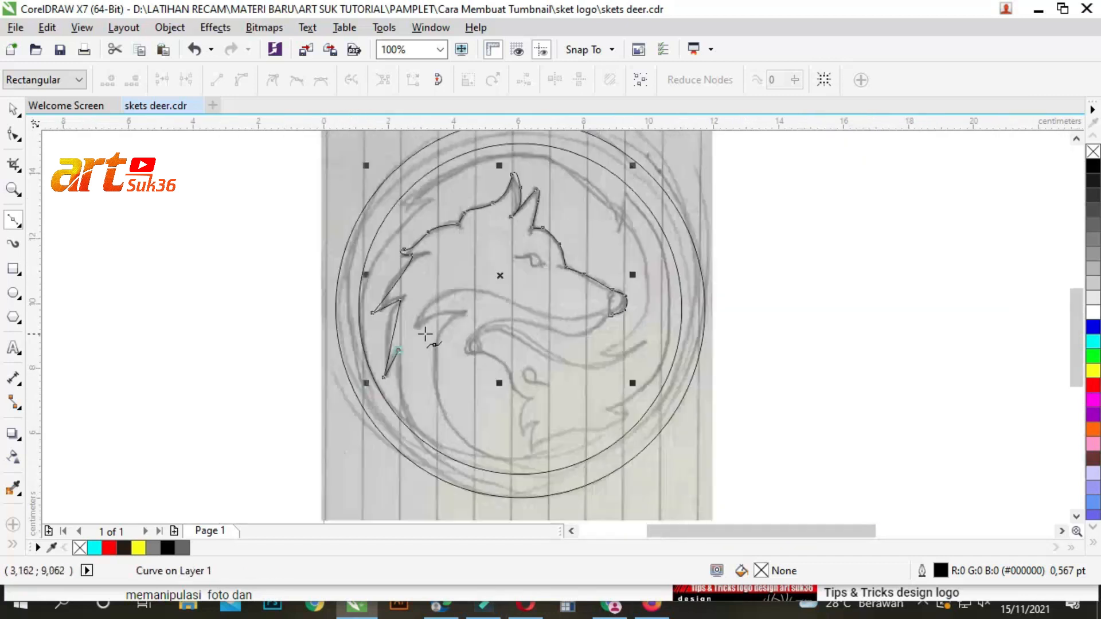
drag(424, 456, 451, 484)
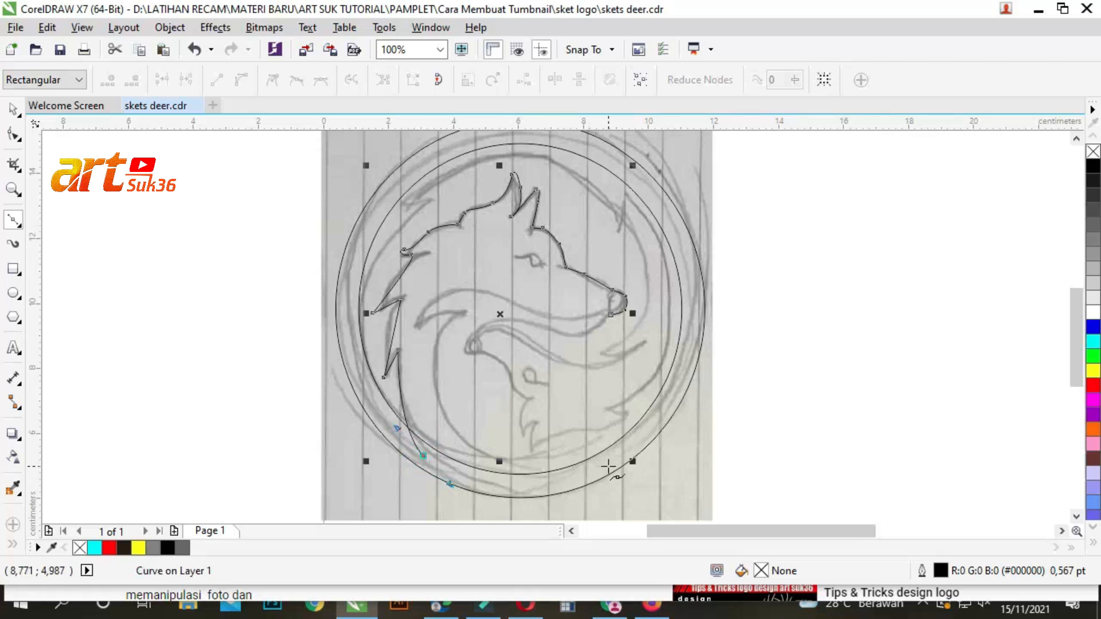
- Carry the outline loosely around the outside of the two circles with straight segments, back to the mane side
click(688, 452)
click(764, 334)
click(765, 219)
click(730, 180)
click(673, 151)
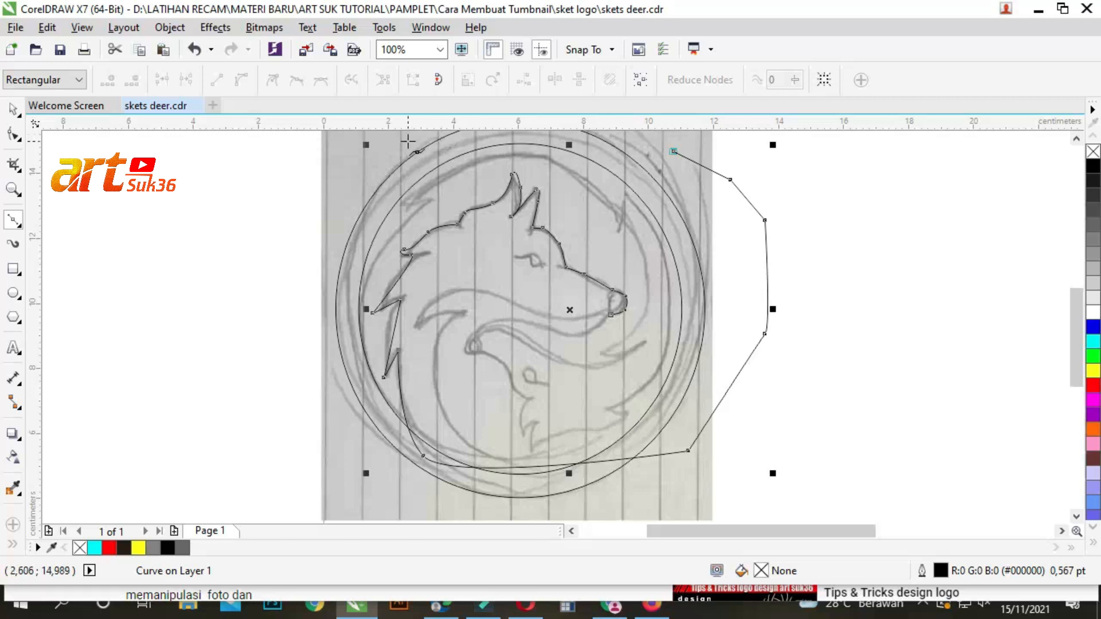
click(455, 144)
click(318, 245)
click(333, 305)
- Draw the upper tuft and the arc over the head, closing the outline beneath the wolf's nose
drag(428, 211, 405, 213)
drag(546, 167, 619, 222)
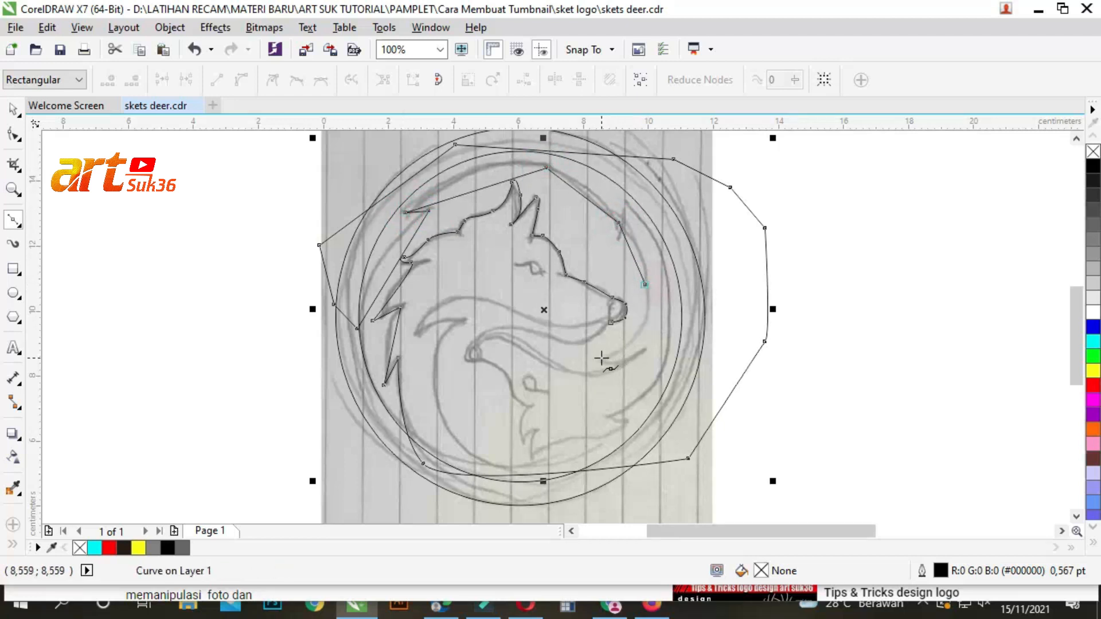
click(611, 321)
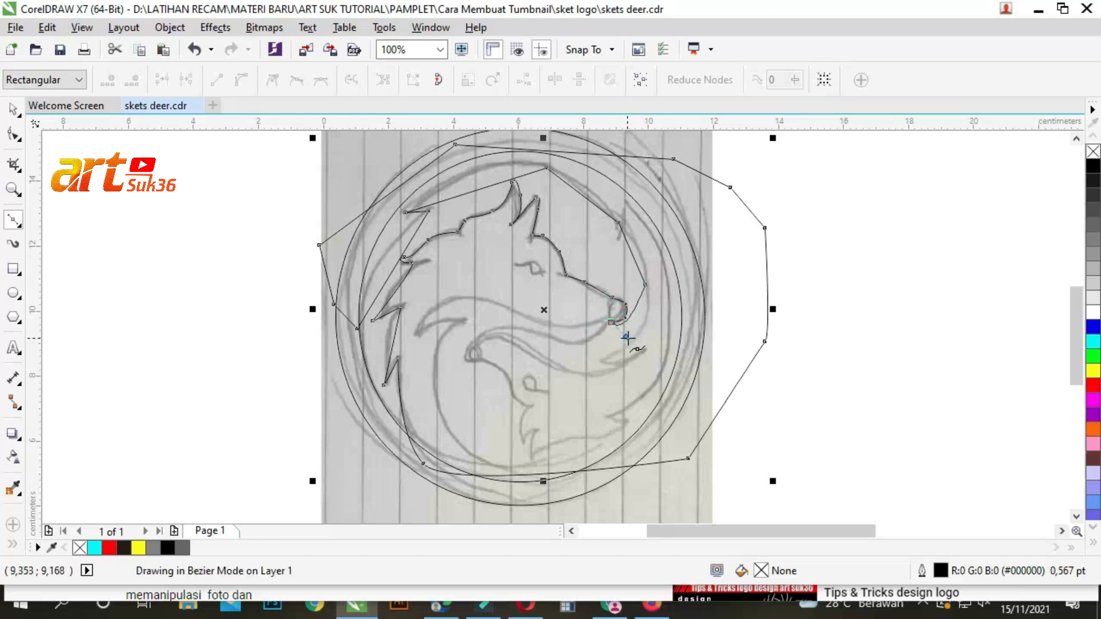
- Select all nodes of the outline with the Shape tool, convert its segments to curves and bend the mane-side segments onto the sketch
click(11, 136)
scroll(287, 286, down, 1)
drag(250, 193, 594, 444)
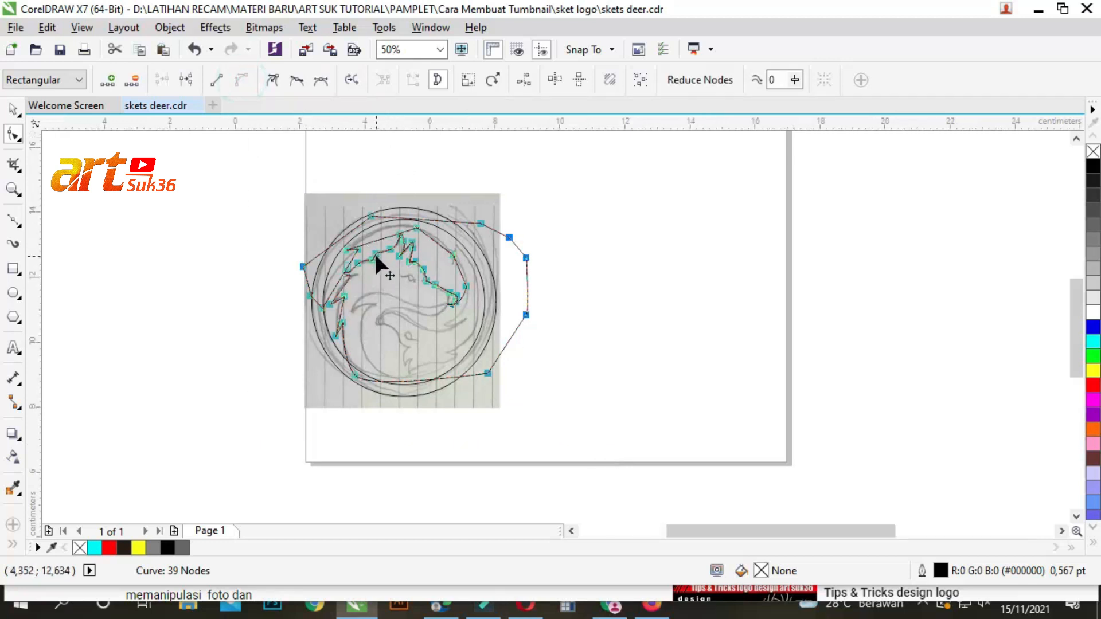
scroll(374, 251, up, 3)
drag(242, 373, 240, 367)
mouse_move(242, 419)
mouse_down()
mouse_move(229, 420)
mouse_move(243, 406)
mouse_move(230, 404)
mouse_up()
- Add nodes at the lowest mane tuft and on the outline's bottom segment, bending the tuft's edges to follow the sketch
scroll(323, 324, down, 1)
scroll(287, 398, up, 2)
scroll(315, 223, down, 1)
scroll(279, 392, up, 2)
drag(289, 375, 282, 361)
double_click(356, 267)
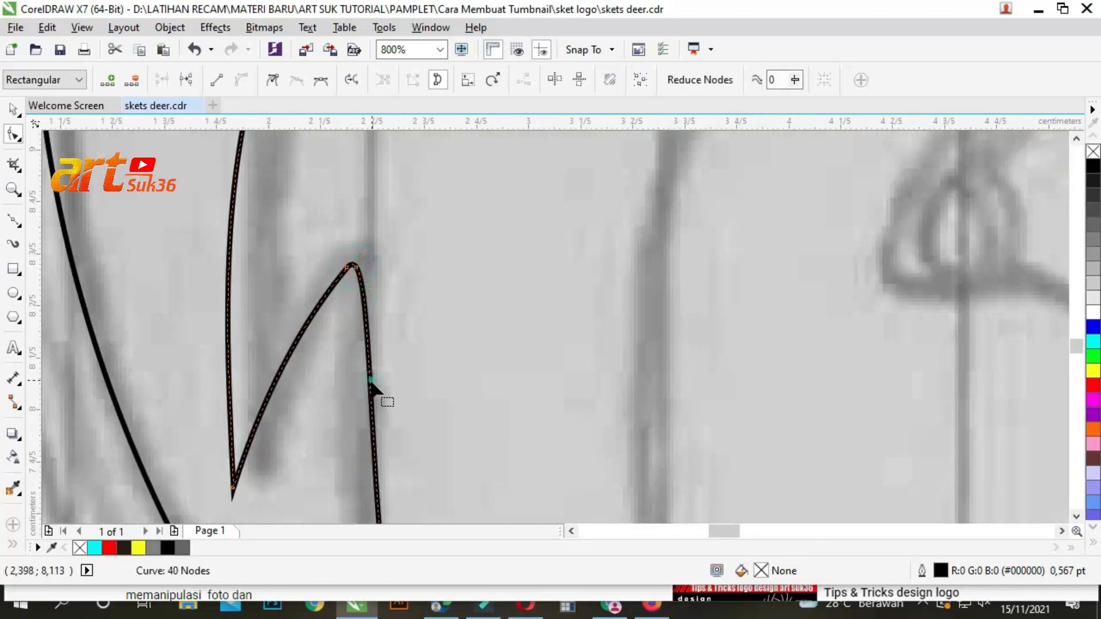
drag(372, 427, 354, 422)
scroll(435, 329, down, 2)
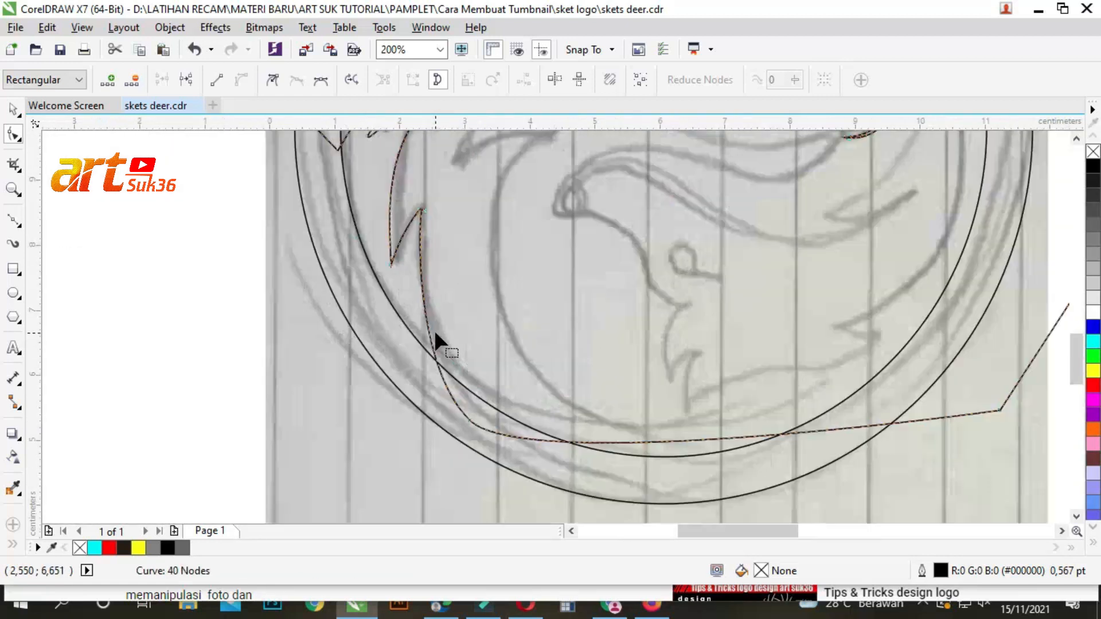
scroll(523, 344, down, 1)
double_click(613, 449)
scroll(618, 472, down, 2)
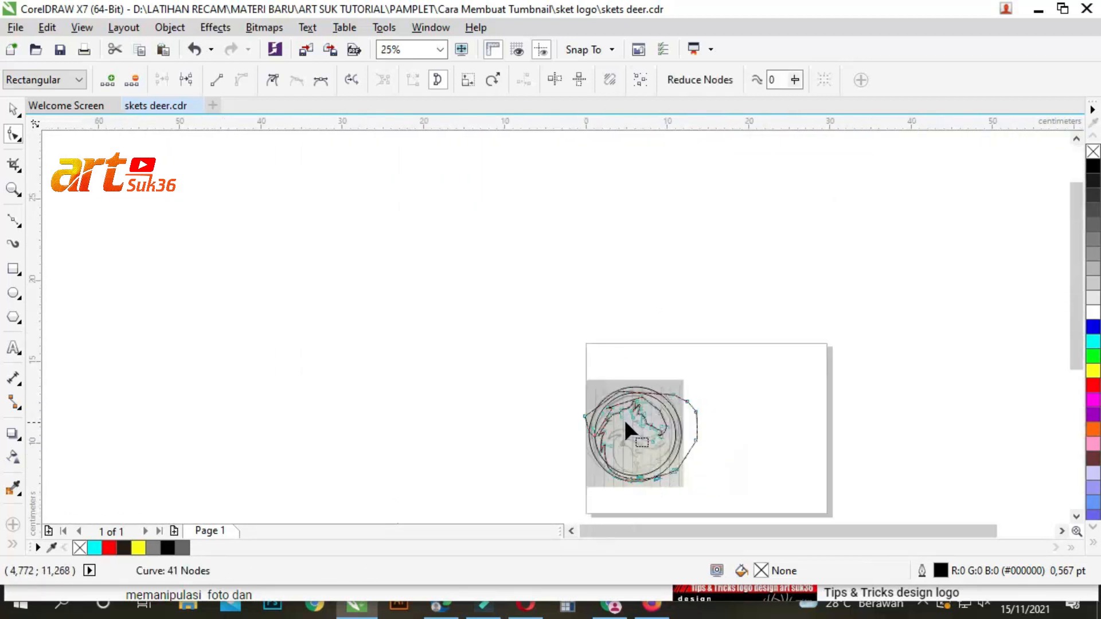
- Reshape the nape curve and the edges of the mane's first tuft, adding a node at the tuft
scroll(624, 417, up, 3)
drag(609, 344, 611, 314)
drag(518, 422, 534, 450)
scroll(549, 328, down, 1)
scroll(505, 416, up, 1)
double_click(546, 406)
scroll(551, 400, up, 2)
drag(546, 401, 576, 423)
drag(532, 424, 580, 417)
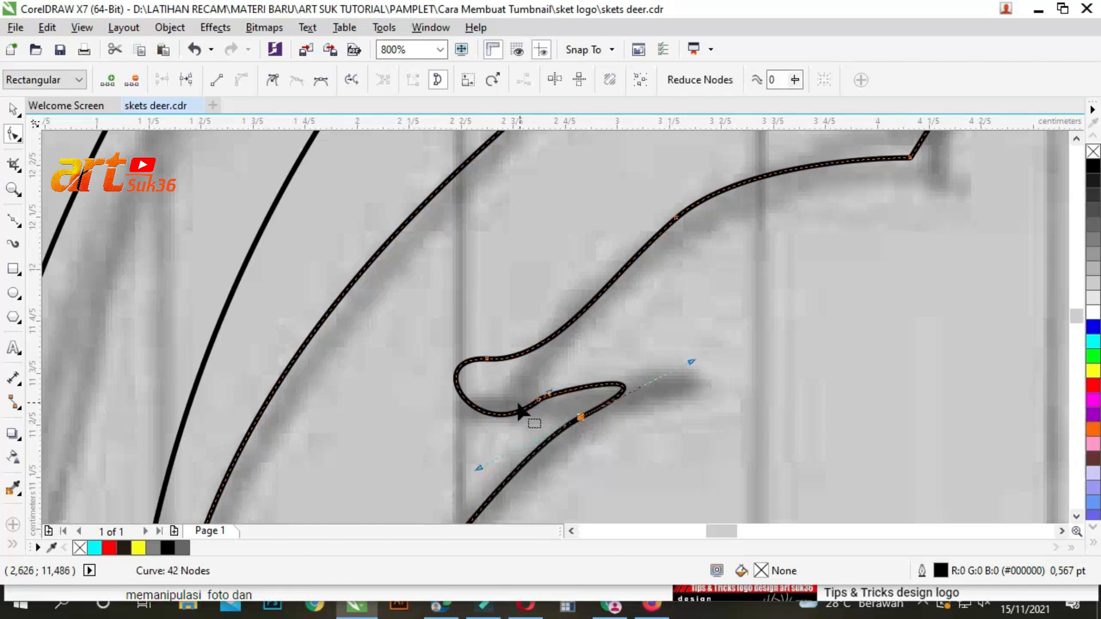
- Rework the nodes of the first mane tuft and pull it into a narrow, sharp point along the sketch
double_click(498, 414)
double_click(541, 398)
drag(487, 368, 488, 403)
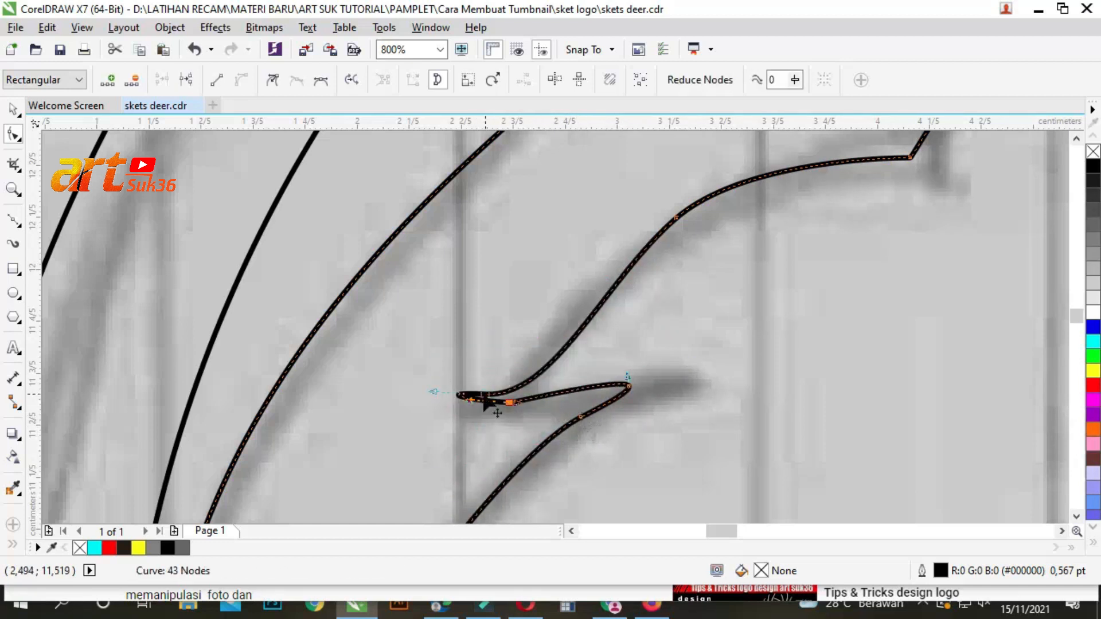
double_click(509, 402)
scroll(640, 278, down, 2)
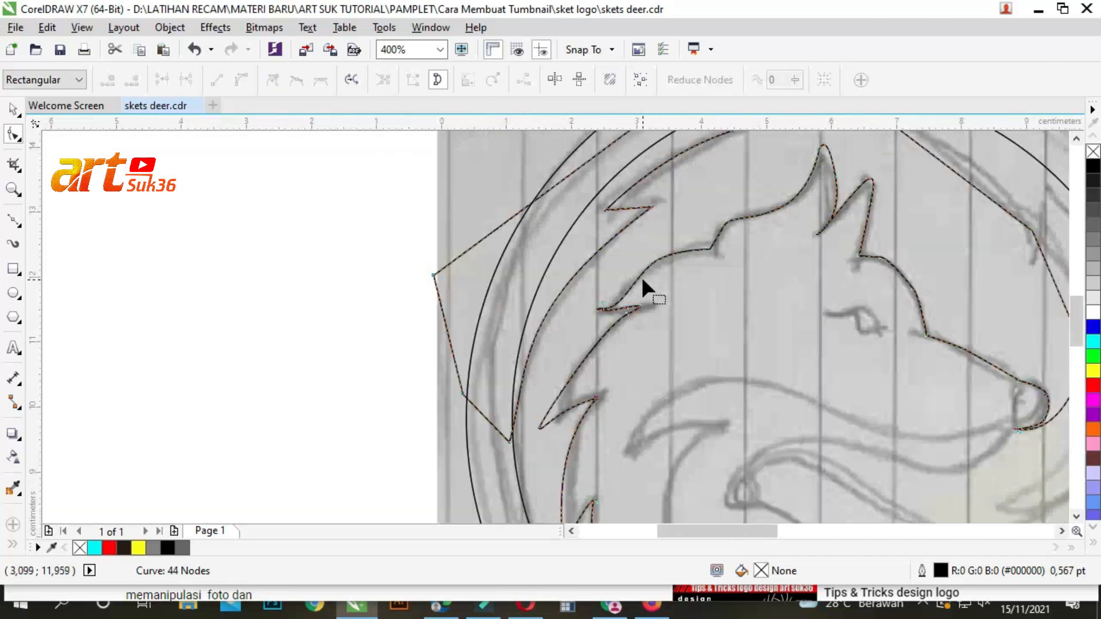
scroll(626, 315, up, 2)
drag(669, 288, 697, 270)
click(708, 275)
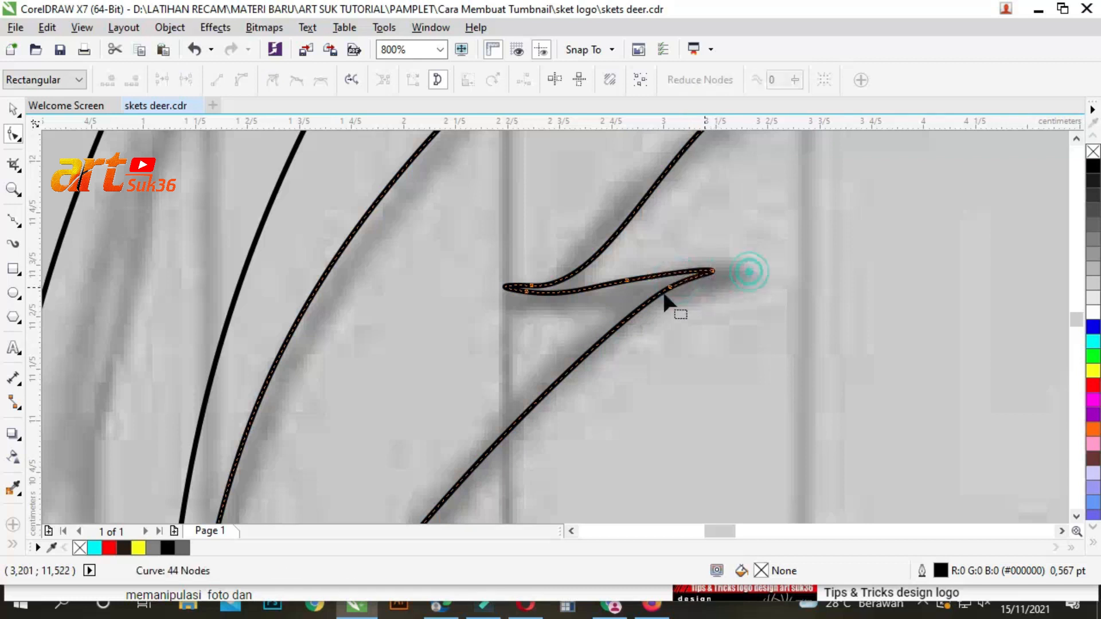
- Add a node on the rear ear and adjust the curves of the ears to match the sketch
scroll(669, 302, down, 3)
scroll(648, 246, up, 2)
double_click(588, 160)
drag(600, 172, 598, 175)
drag(634, 316, 625, 278)
scroll(629, 347, down, 1)
scroll(570, 334, up, 1)
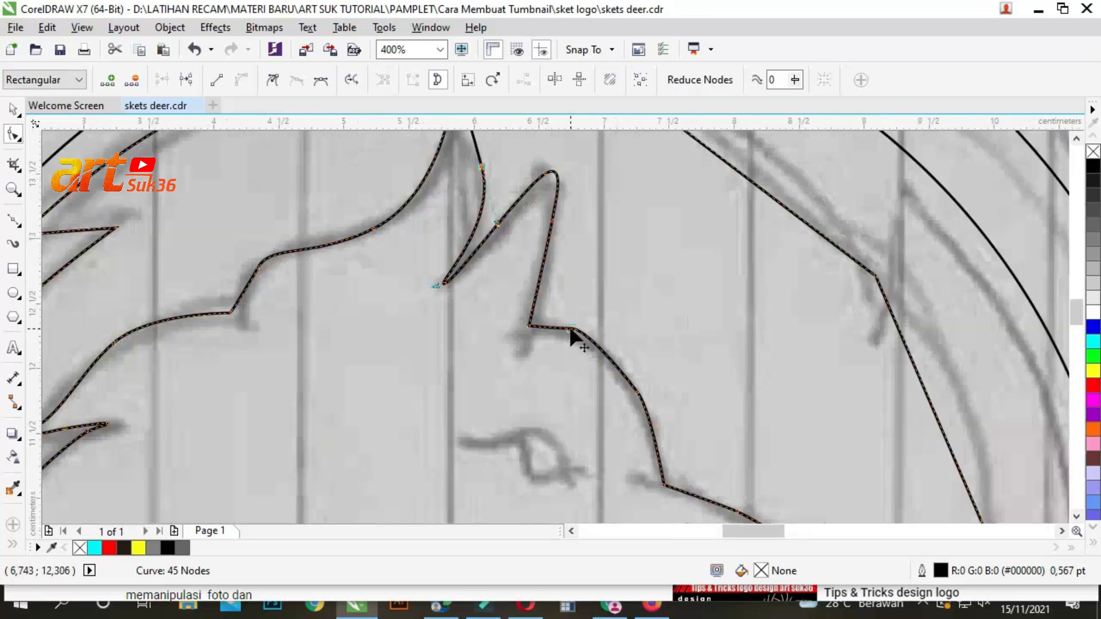
- Remove surplus nodes from the forehead and muzzle bridge, and bend the arc in front of the nose into a smooth curve
double_click(635, 383)
scroll(614, 356, down, 2)
scroll(615, 356, up, 2)
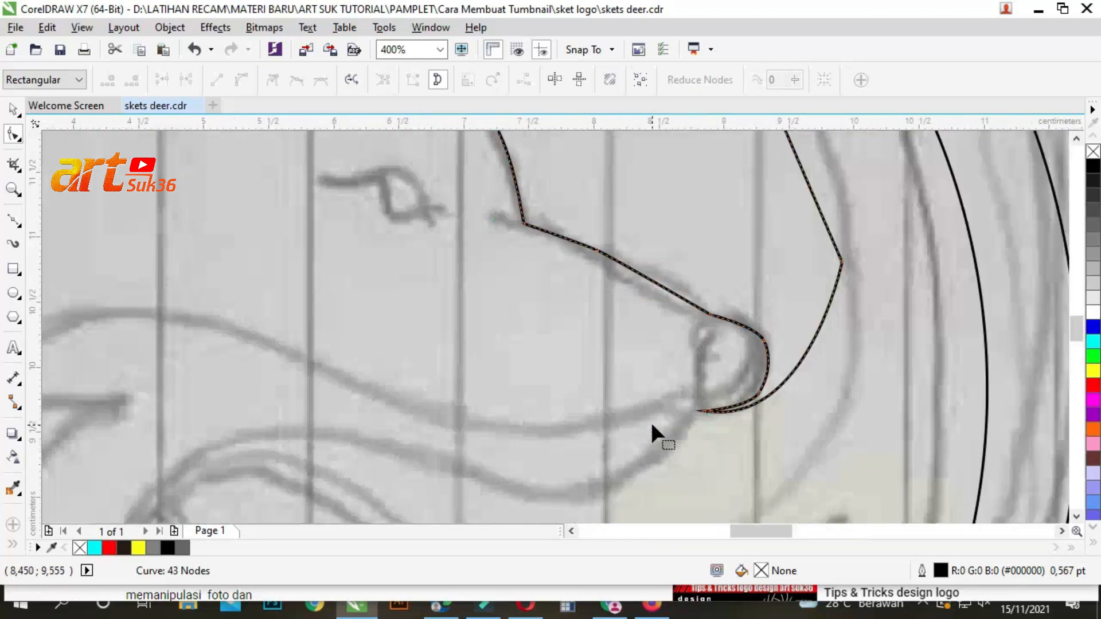
scroll(658, 438, down, 1)
drag(780, 290, 766, 265)
scroll(801, 446, up, 1)
double_click(586, 157)
drag(587, 156, 576, 149)
scroll(539, 158, down, 1)
scroll(745, 301, down, 2)
scroll(596, 376, up, 1)
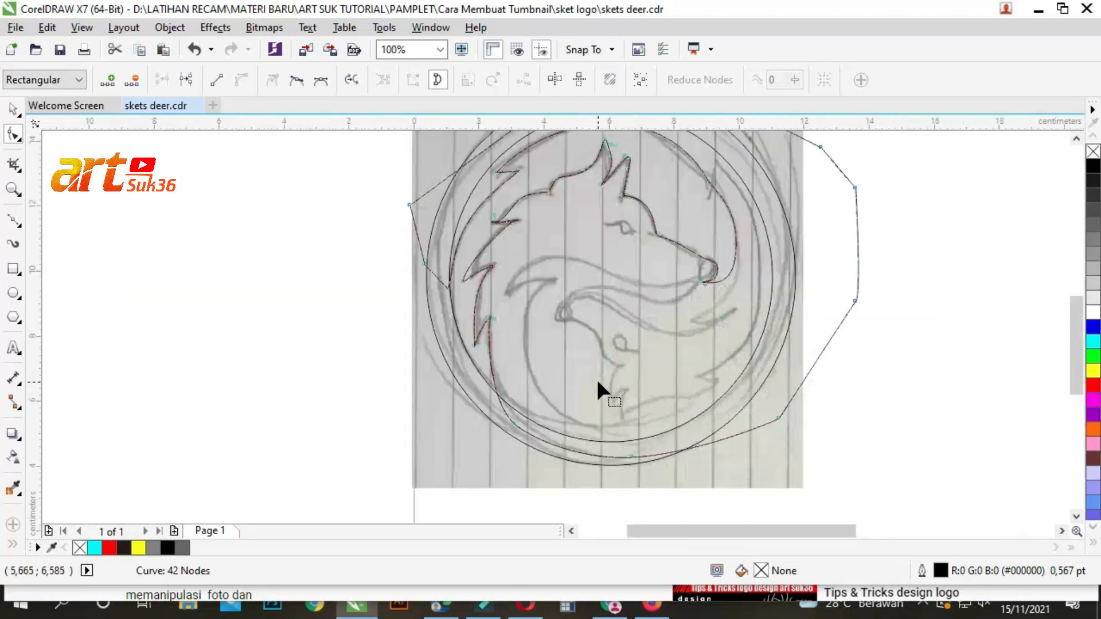
- Start a new Bezier path in front of the upper wolf's nose and trace the shared mouth line around the lower wolf's nose
scroll(494, 297, down, 1)
click(12, 224)
scroll(636, 317, up, 2)
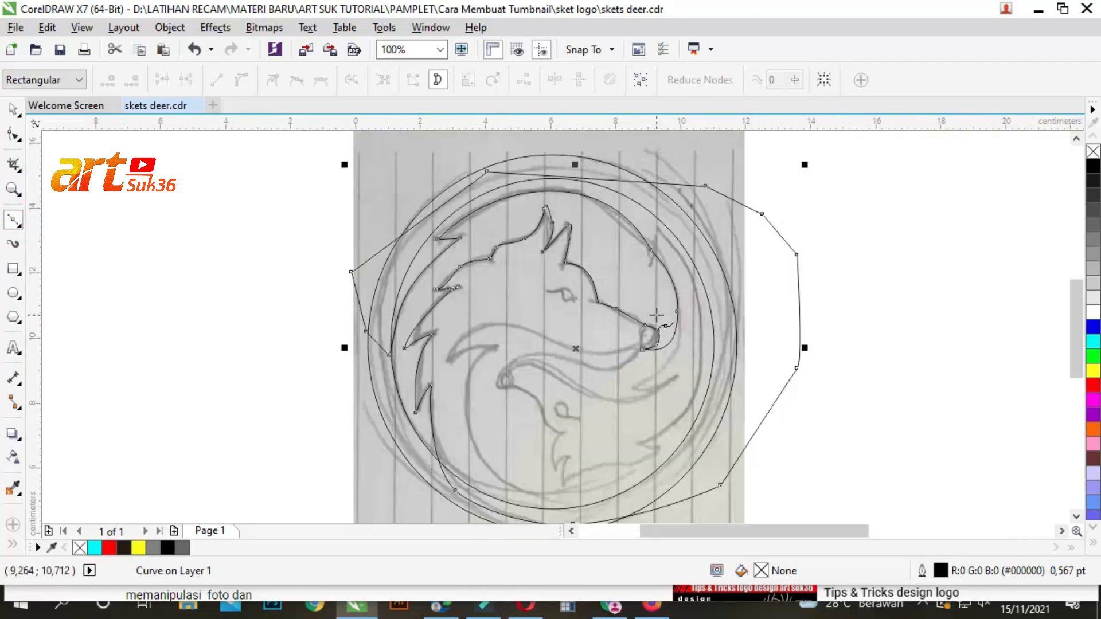
drag(661, 270, 684, 354)
click(628, 382)
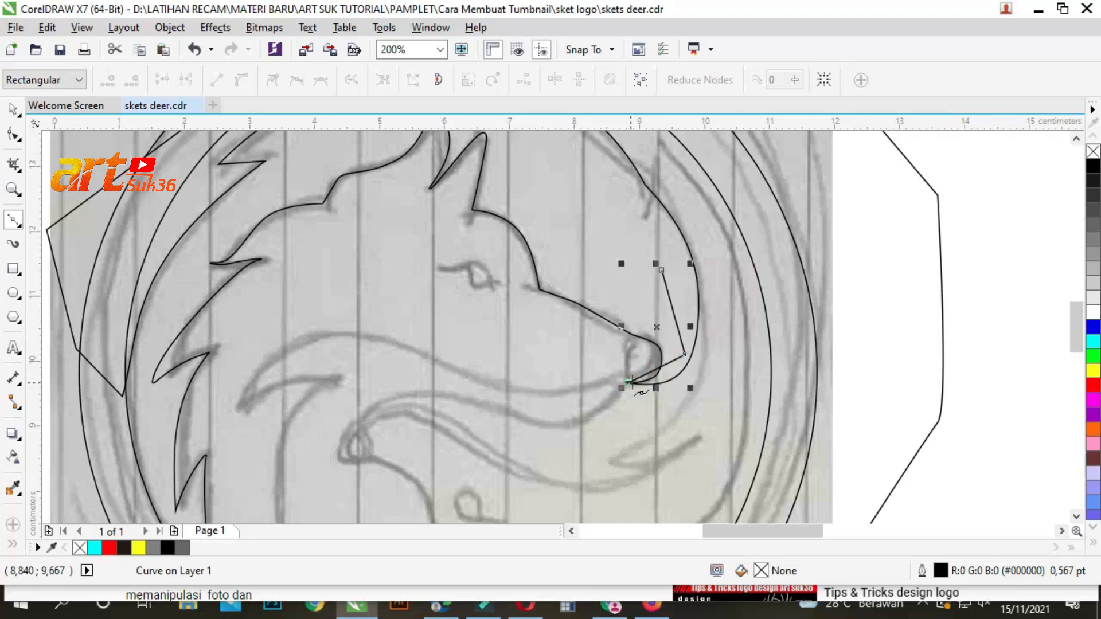
drag(569, 425, 531, 429)
drag(464, 398, 439, 398)
drag(362, 410, 320, 438)
click(337, 459)
click(380, 462)
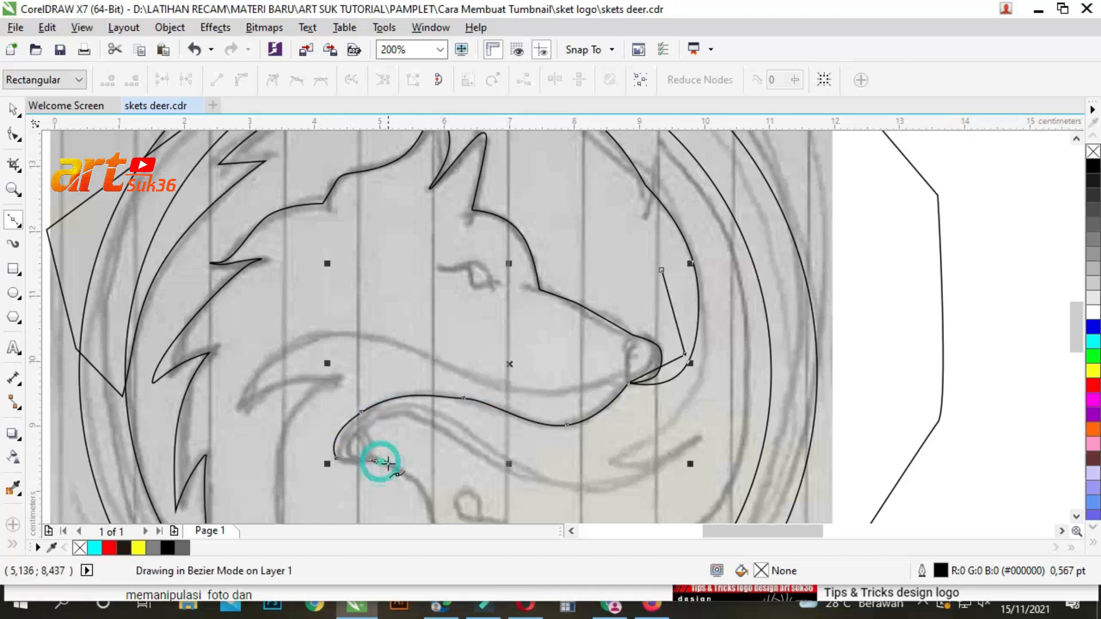
- Trace the lower wolf's face contour down to the first small fur tufts beneath it
scroll(381, 461, down, 1)
scroll(386, 302, up, 2)
click(431, 443)
click(473, 464)
scroll(473, 464, down, 1)
click(462, 434)
click(467, 482)
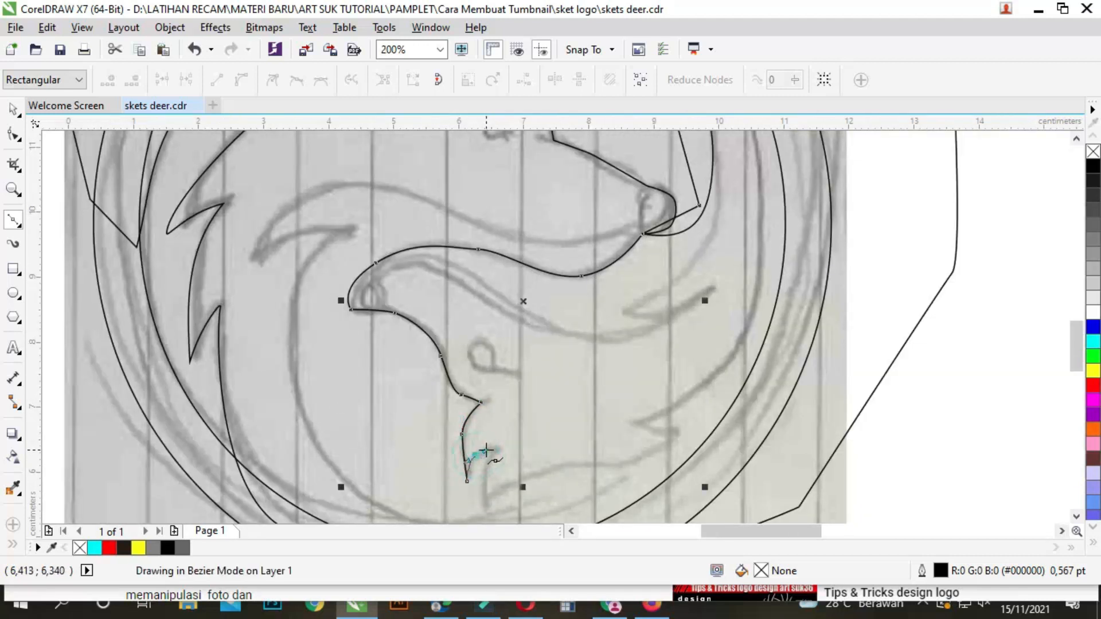
click(496, 449)
- Continue the path along the lower wolf's bottom fur edge and around the large tuft beside the inner circle
scroll(496, 449, down, 2)
scroll(497, 372, up, 3)
click(546, 452)
drag(702, 381, 727, 380)
drag(869, 358, 900, 339)
click(949, 299)
click(846, 292)
scroll(846, 292, down, 1)
drag(848, 263, 856, 248)
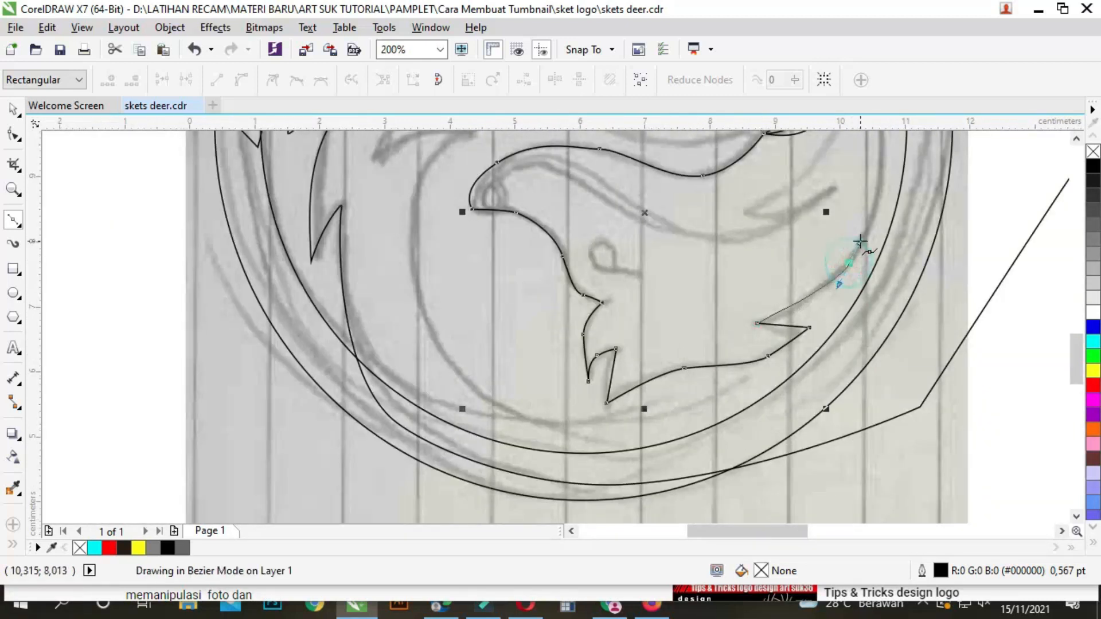
- Extend the lower wolf's outline upward along the inside of the inner circle, following the sketched body curve
scroll(856, 248, down, 1)
scroll(818, 366, up, 1)
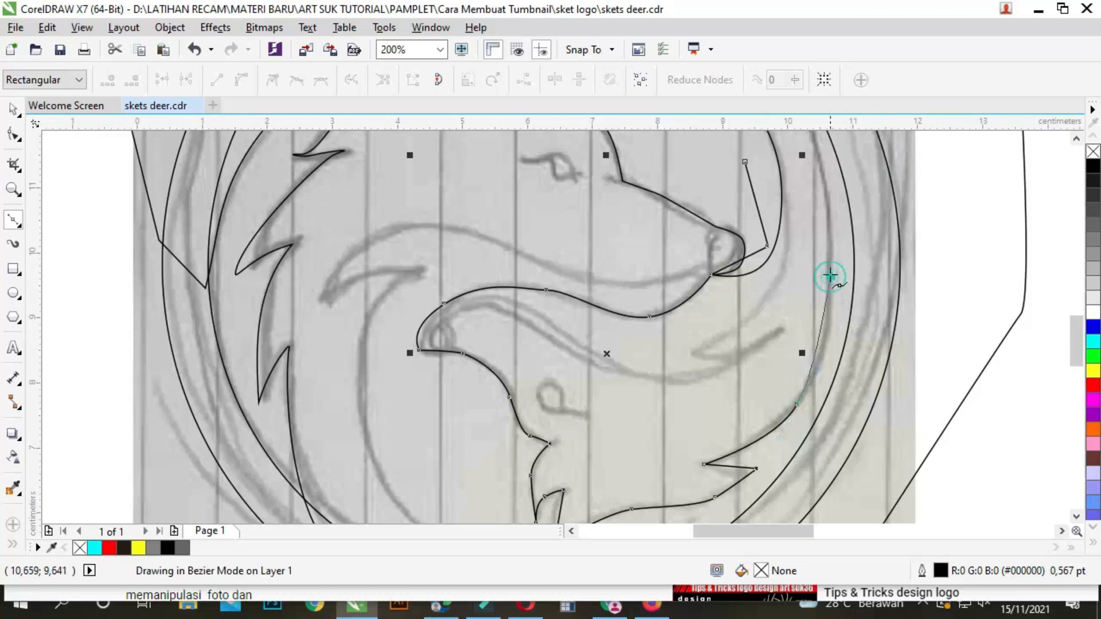
click(829, 232)
scroll(828, 229, down, 1)
scroll(826, 205, up, 1)
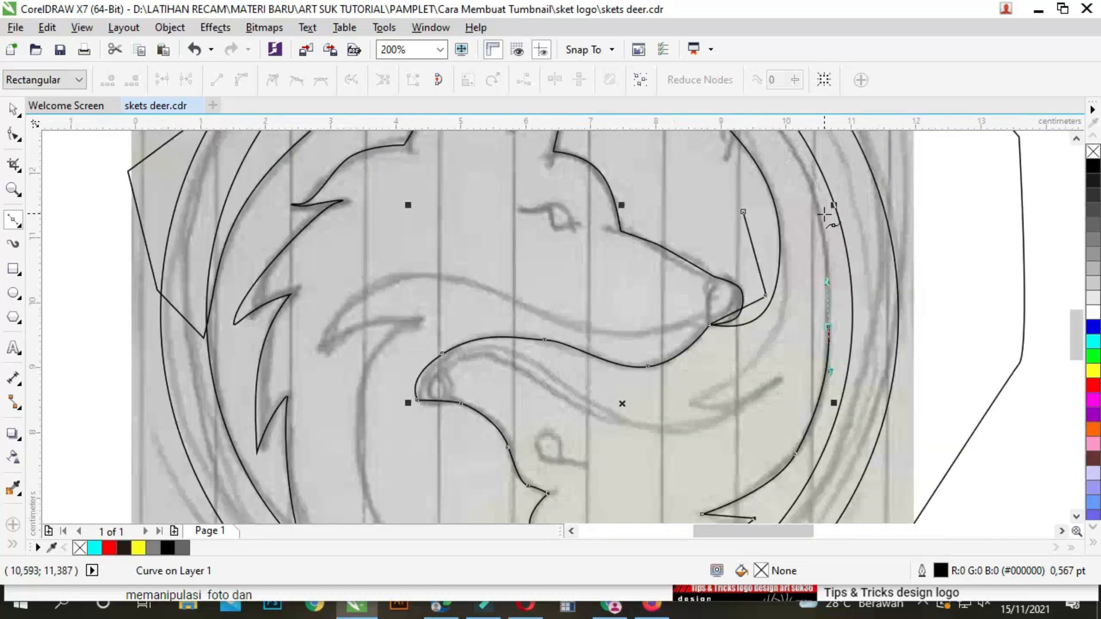
drag(821, 215, 805, 183)
- Finish the lower wolf's path with a pointed tip, ending it on the arc in front of the upper wolf
scroll(806, 172, down, 1)
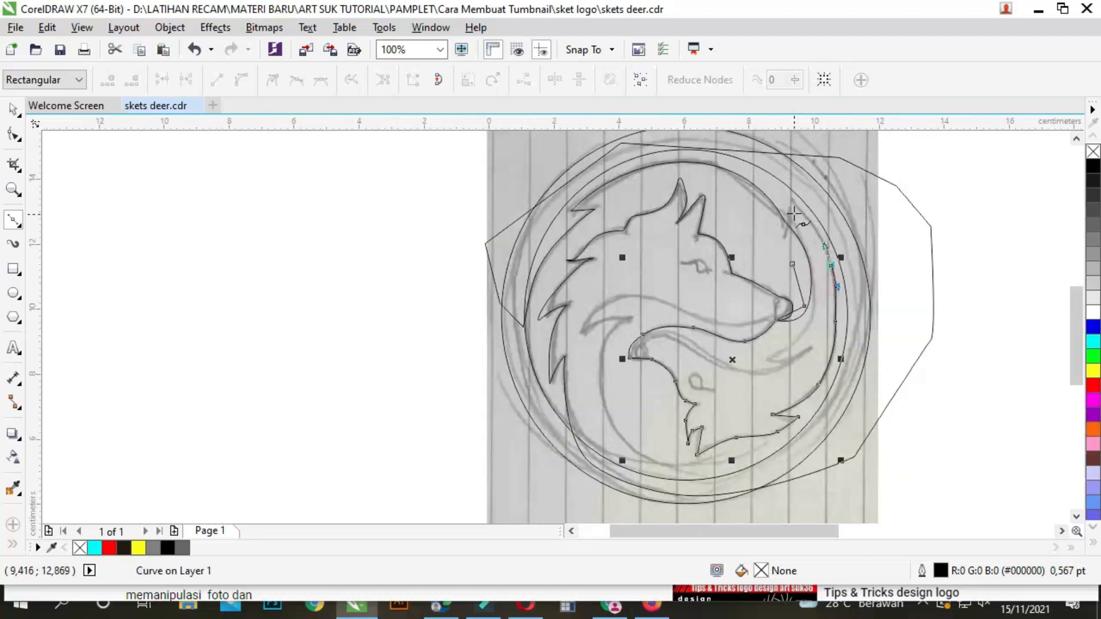
scroll(815, 212, up, 1)
click(778, 179)
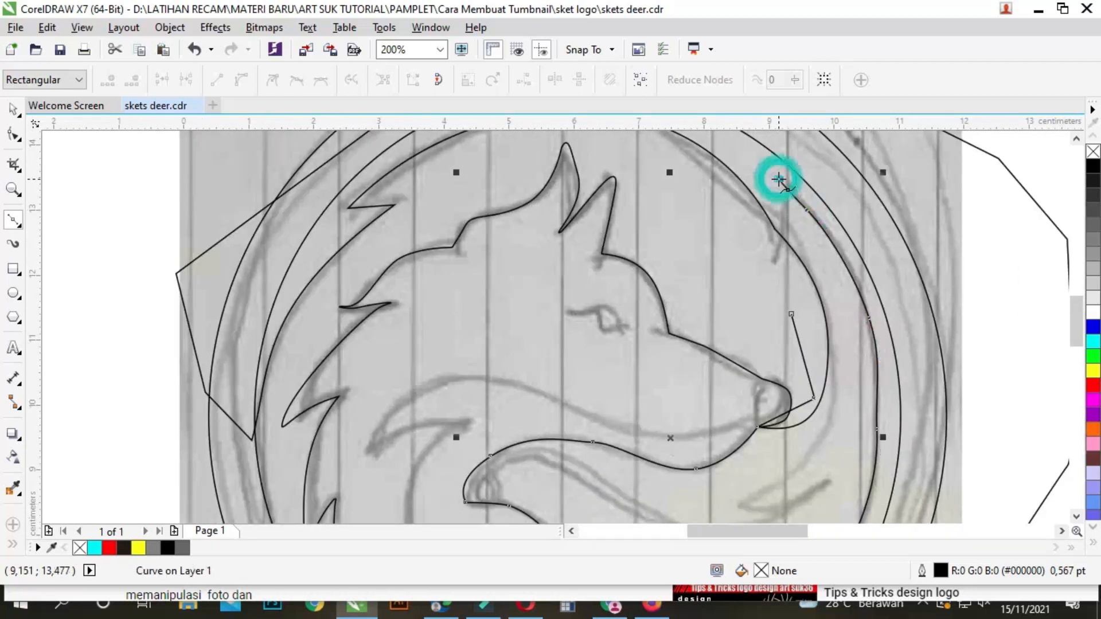
click(782, 237)
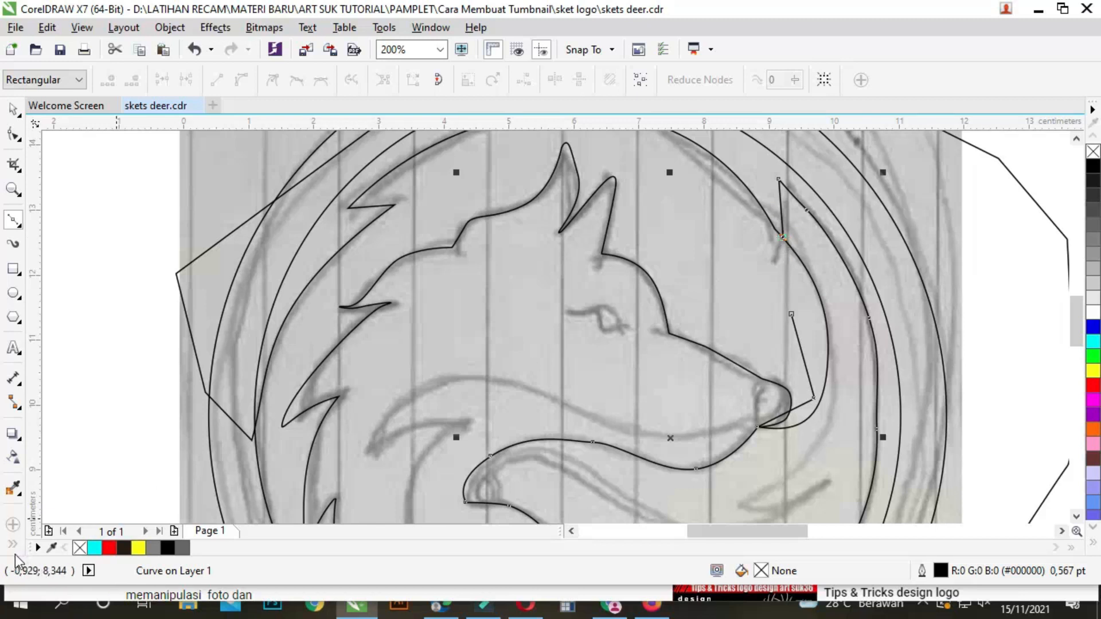
- Move the group of two original traced outlines off the sketch and delete it
click(13, 488)
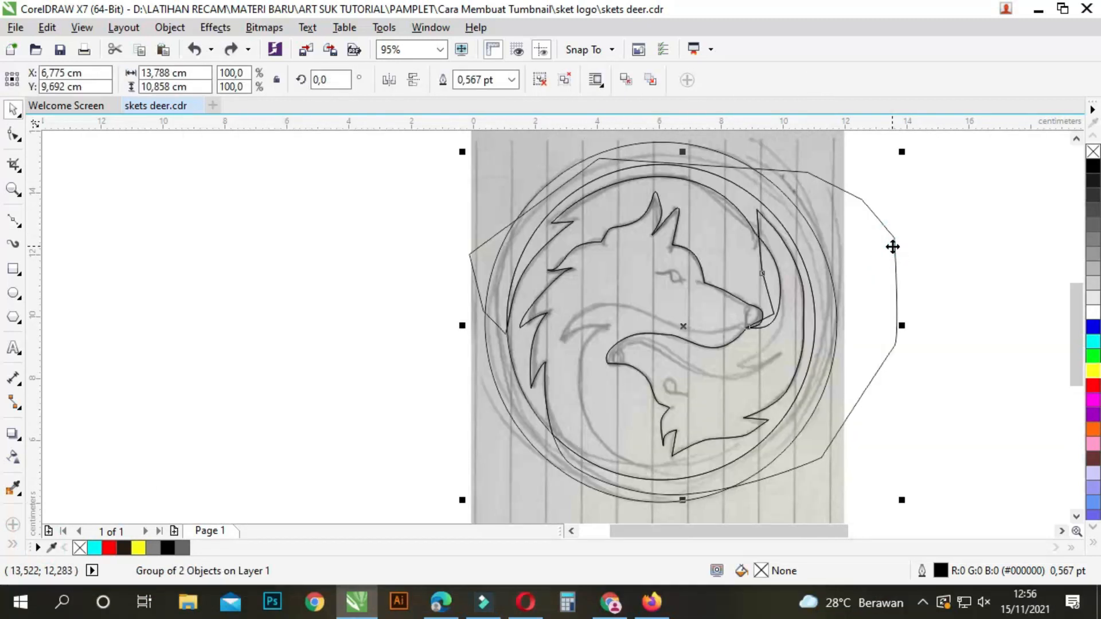
click(782, 259)
click(890, 235)
drag(891, 235, 433, 253)
right_click(433, 253)
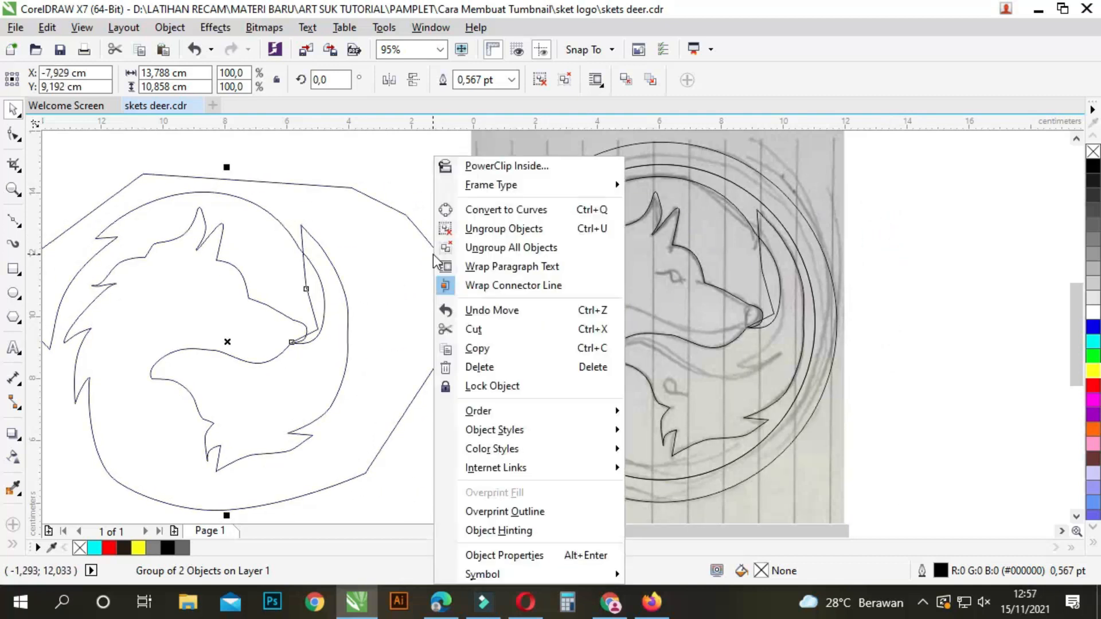
click(480, 367)
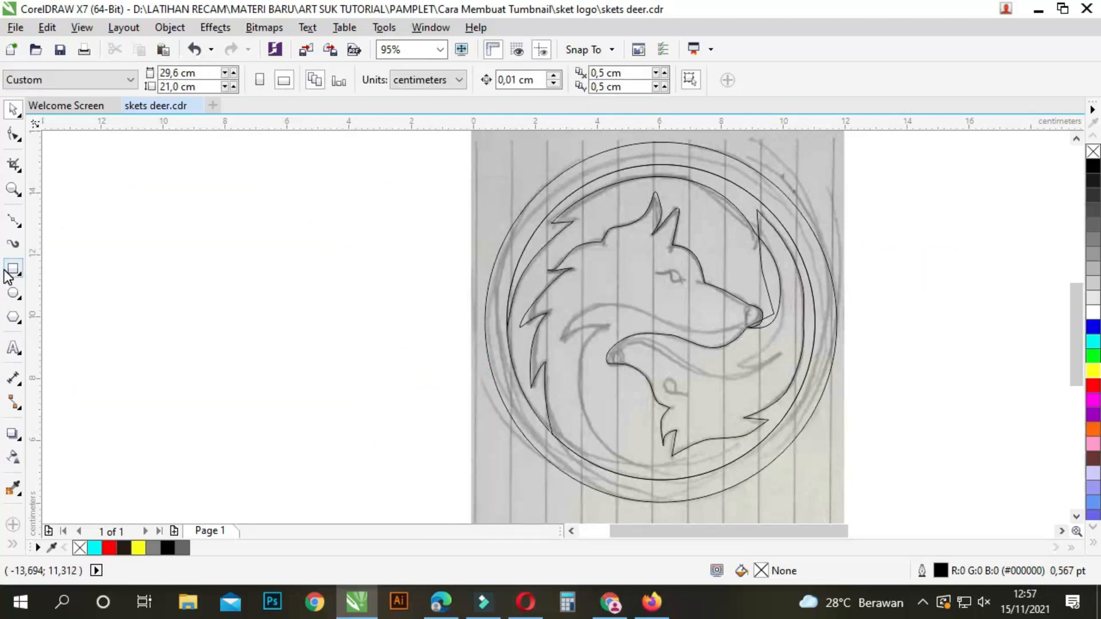
- Trace the upper wolf's lower jaw line with a new curve from the nose back to the top of the neck fur tuft
click(13, 222)
scroll(757, 336, up, 1)
scroll(777, 390, down, 1)
key(F10)
click(13, 221)
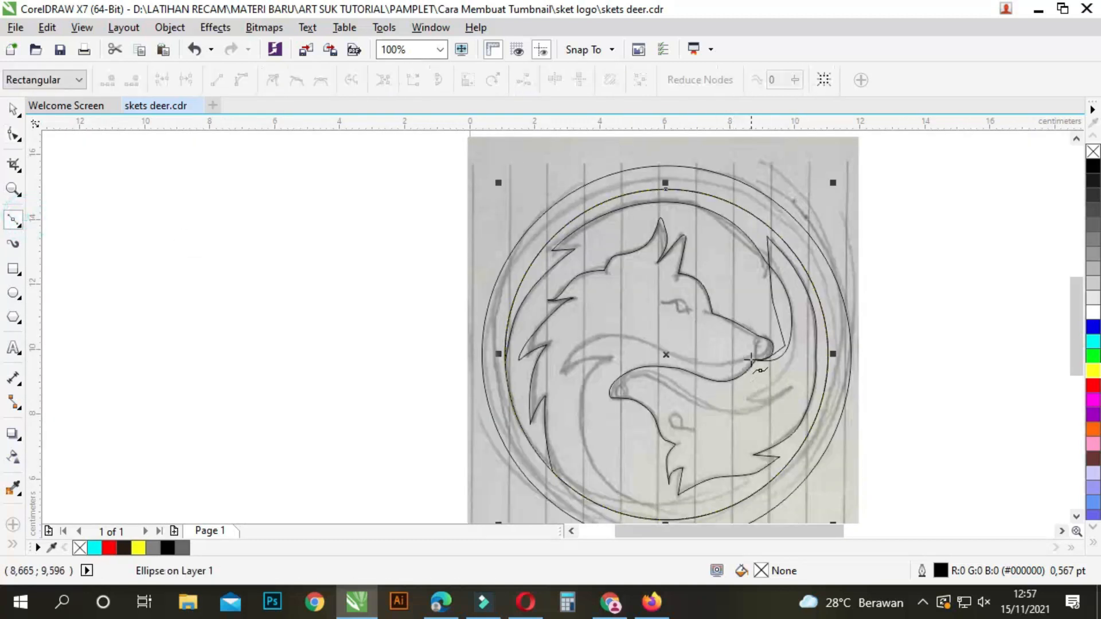
scroll(752, 362, up, 1)
click(758, 362)
click(693, 375)
drag(603, 346, 581, 335)
drag(460, 310, 419, 323)
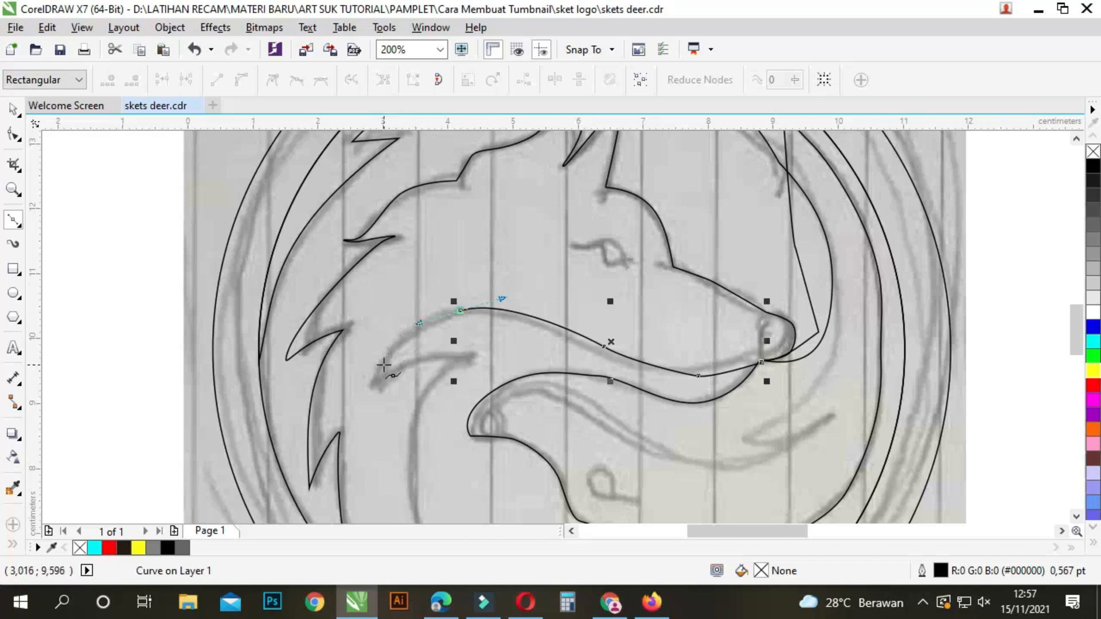
- Continue the curve around the neck fur tuft and down the inner body line, running it out past the circle's lower edge
click(369, 388)
scroll(476, 285, down, 1)
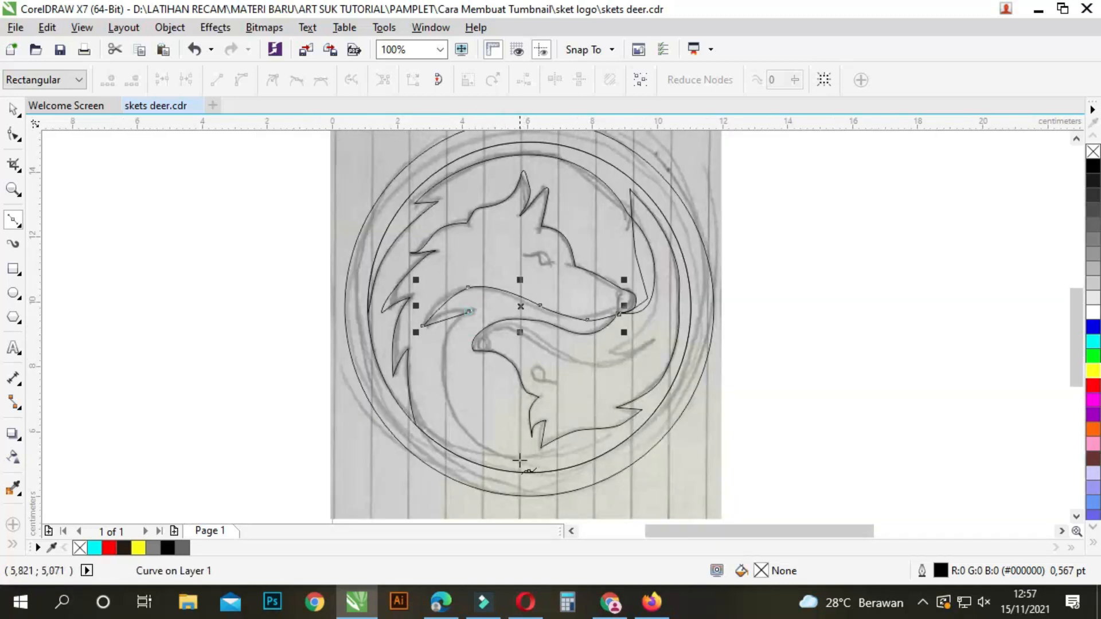
drag(608, 453, 845, 413)
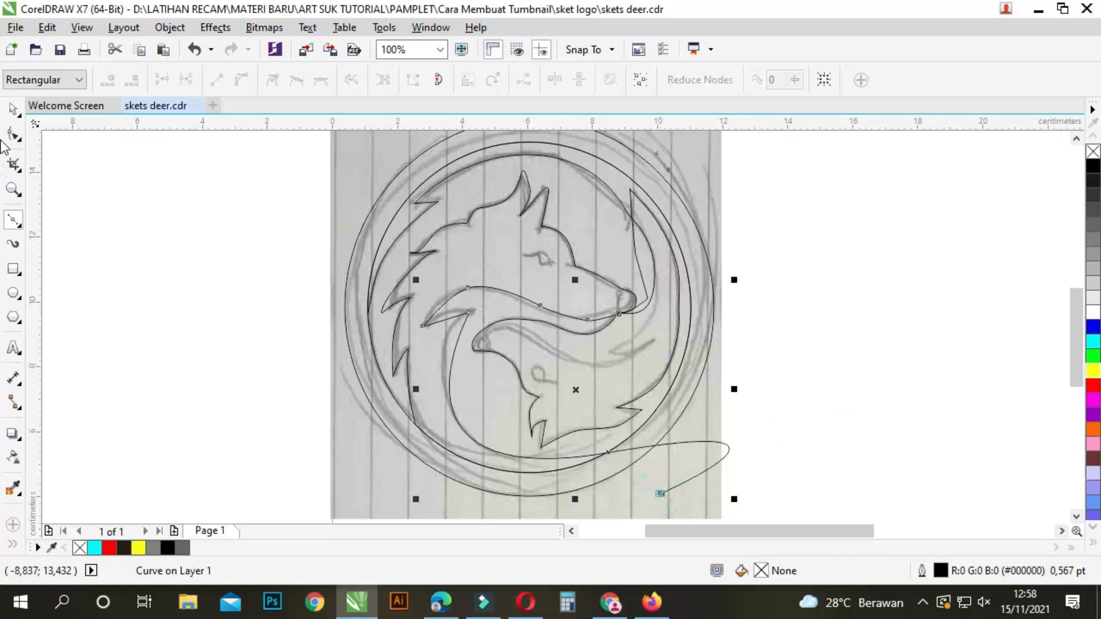
- Reshape the neck fur tuft by repositioning its nodes and stretching its inner tip to match the sketch
key(F10)
scroll(413, 338, up, 1)
drag(457, 317, 456, 289)
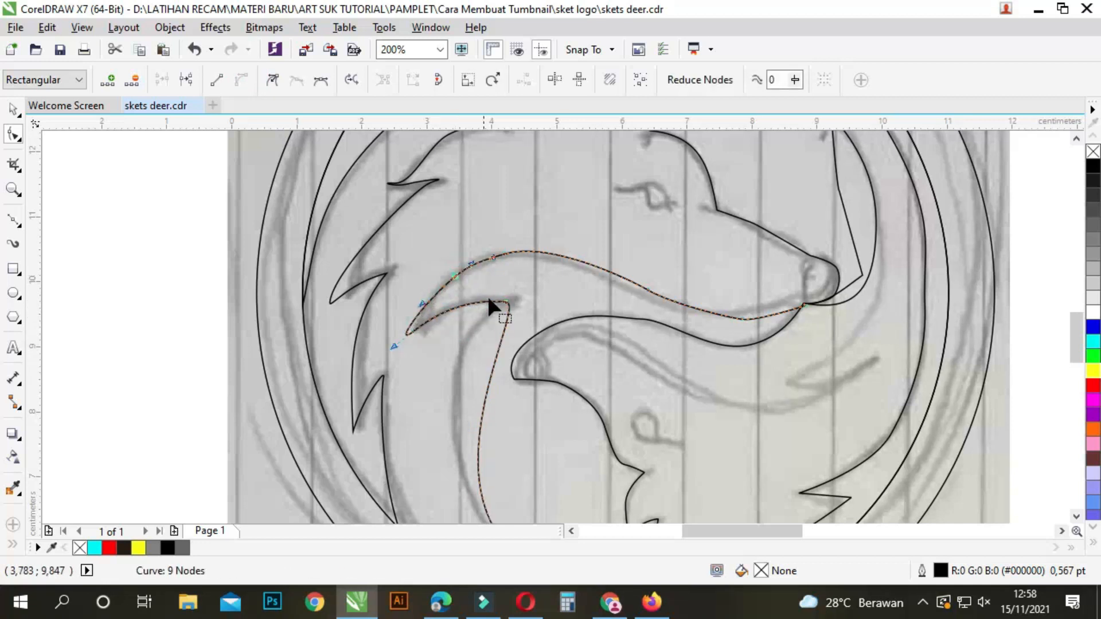
mouse_move(500, 355)
mouse_down()
mouse_move(435, 319)
mouse_move(435, 292)
mouse_up()
scroll(434, 228, down, 1)
scroll(460, 253, up, 3)
double_click(558, 352)
drag(558, 353, 607, 347)
double_click(512, 374)
click(459, 332)
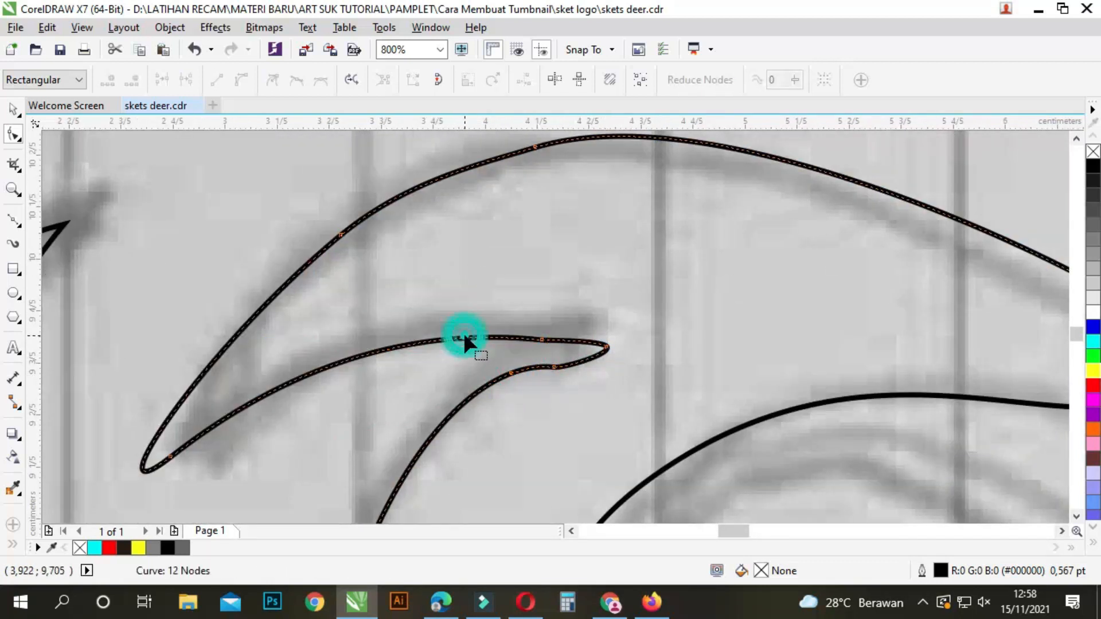
- Sharpen the neck tuft's inner tip by removing the surplus nodes around it
double_click(479, 337)
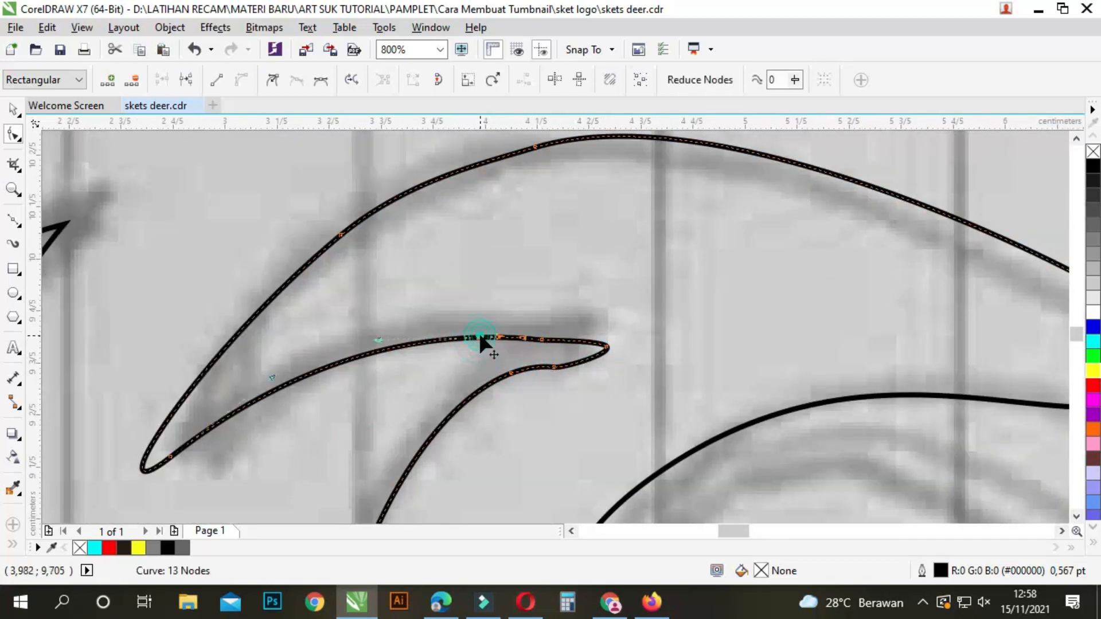
double_click(542, 341)
double_click(554, 367)
drag(606, 347, 567, 358)
double_click(418, 455)
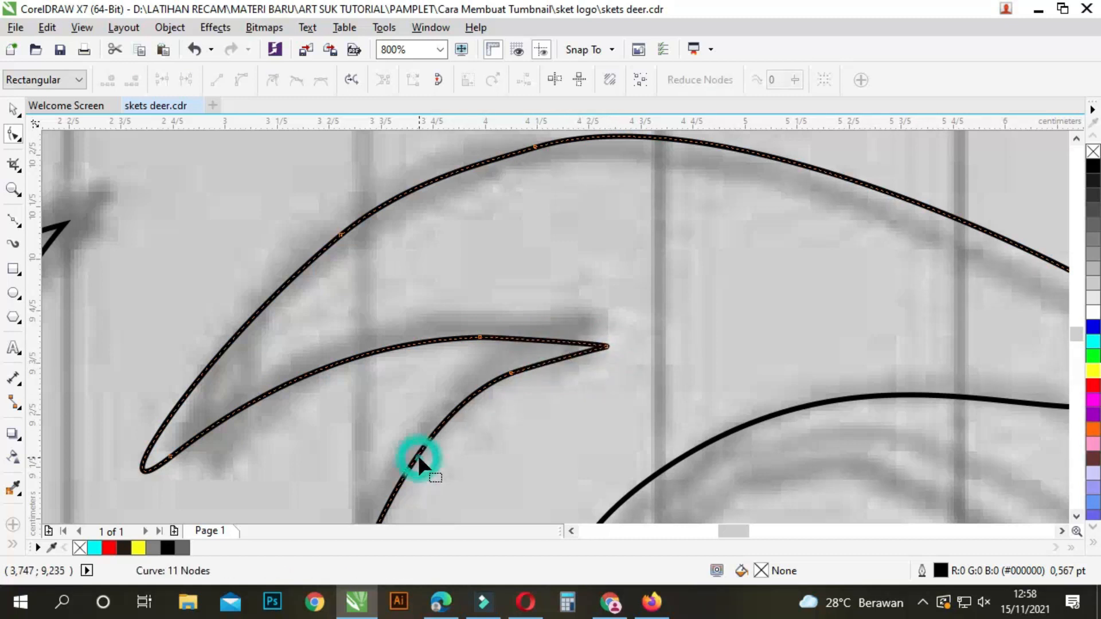
double_click(512, 375)
scroll(545, 326, down, 8)
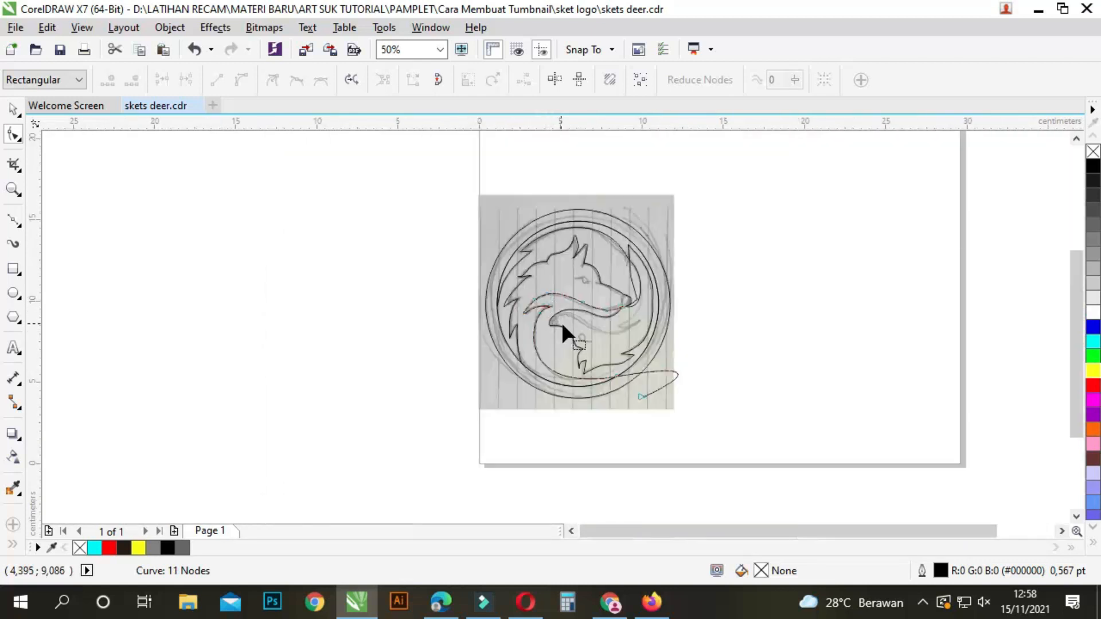
- Draw the upper wolf's eye as a small closed curved shape over the sketched eye
scroll(603, 273, up, 4)
click(13, 220)
click(486, 276)
drag(522, 276, 541, 282)
drag(543, 302, 515, 286)
drag(520, 278, 512, 276)
click(486, 277)
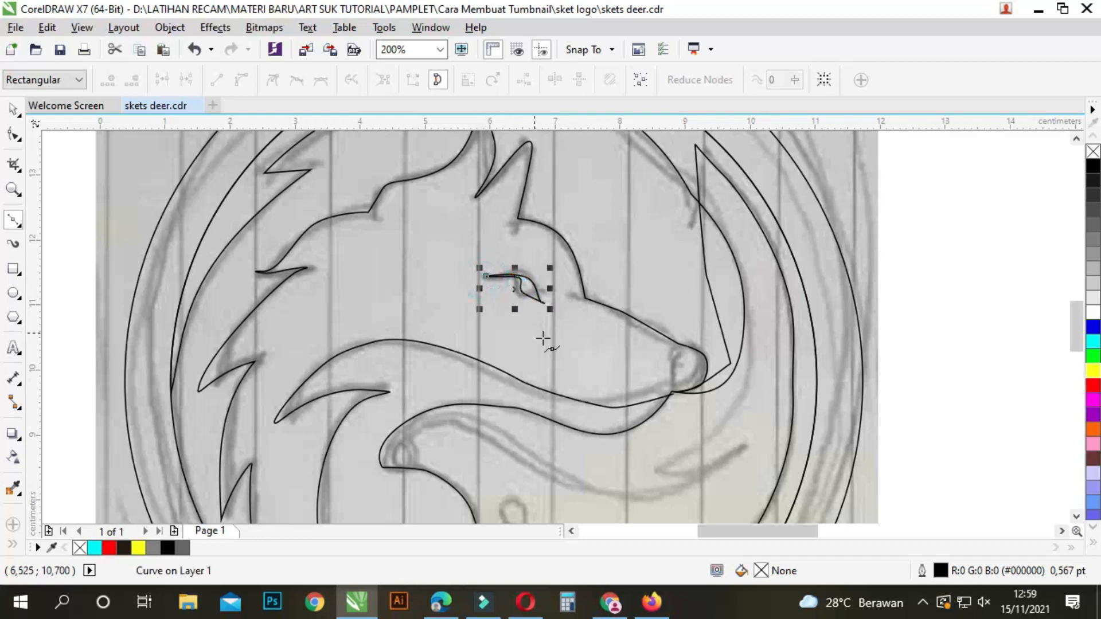
scroll(609, 325, down, 2)
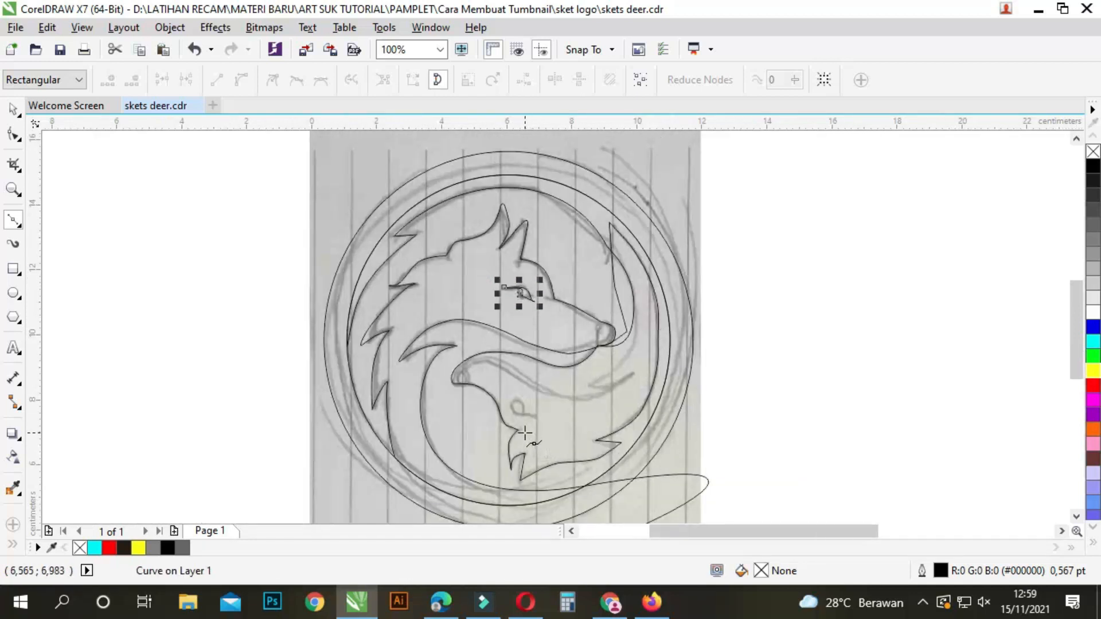
- Draw the lower wolf's eye as a small closed curved shape over the sketched eye
scroll(485, 390, up, 2)
click(530, 411)
mouse_move(444, 393)
mouse_down()
mouse_move(424, 337)
mouse_move(482, 370)
mouse_up()
drag(494, 410, 519, 412)
click(529, 411)
scroll(533, 356, down, 2)
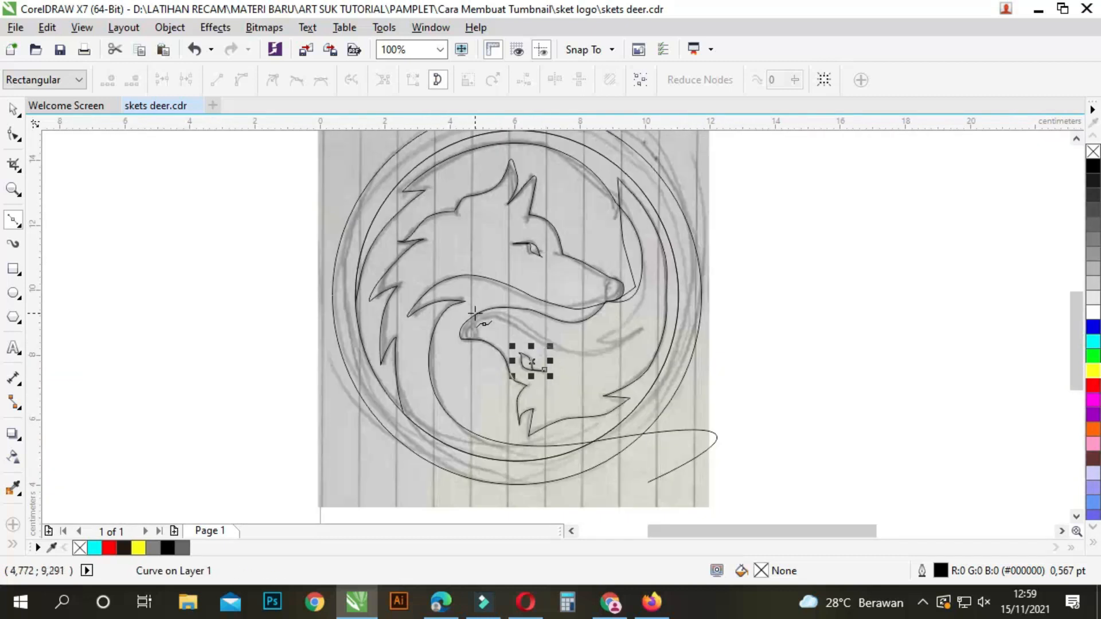
- Trace the lower wolf's upper edge with a new curve from its nose to the sharp fur tip beneath the upper wolf's muzzle
scroll(470, 327, up, 2)
click(402, 274)
click(458, 292)
drag(644, 304, 819, 418)
drag(892, 442, 1012, 448)
scroll(636, 383, down, 2)
- Continue the curve back around the pointed fur notch and up toward the outer body line
scroll(641, 304, up, 2)
click(641, 304)
drag(450, 356, 349, 339)
scroll(542, 374, down, 2)
scroll(543, 370, up, 2)
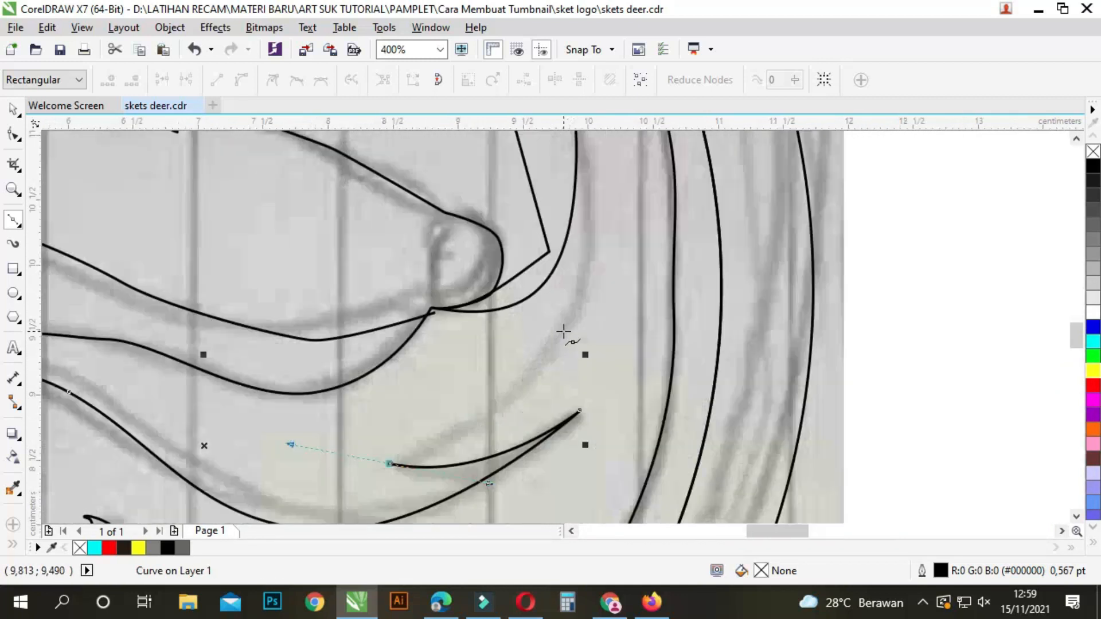
drag(571, 310, 603, 177)
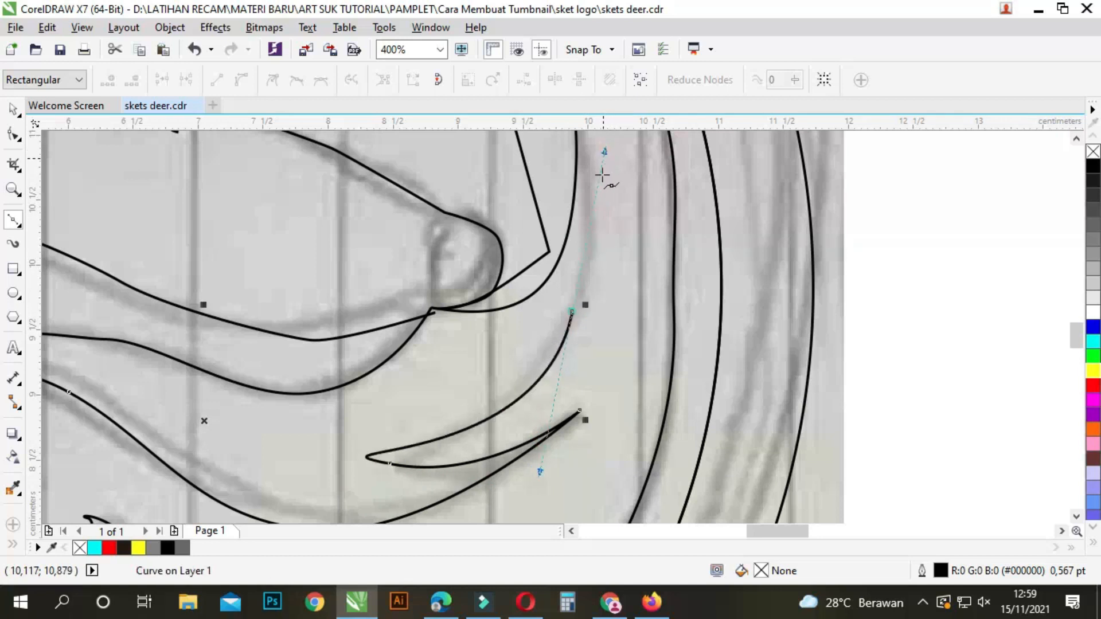
- Extend the curve up the lower wolf's tail, crossing the arc in front of the upper wolf to end it
scroll(560, 332, down, 3)
scroll(558, 311, up, 2)
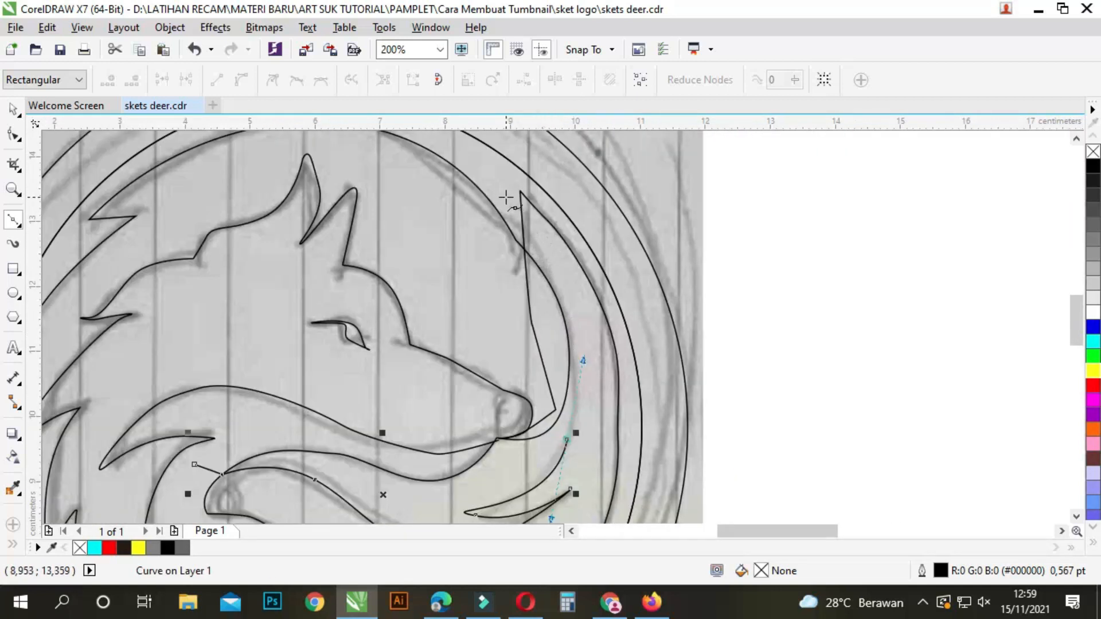
scroll(533, 258, down, 2)
scroll(575, 324, up, 2)
drag(537, 263, 517, 228)
scroll(517, 228, up, 2)
scroll(493, 229, up, 2)
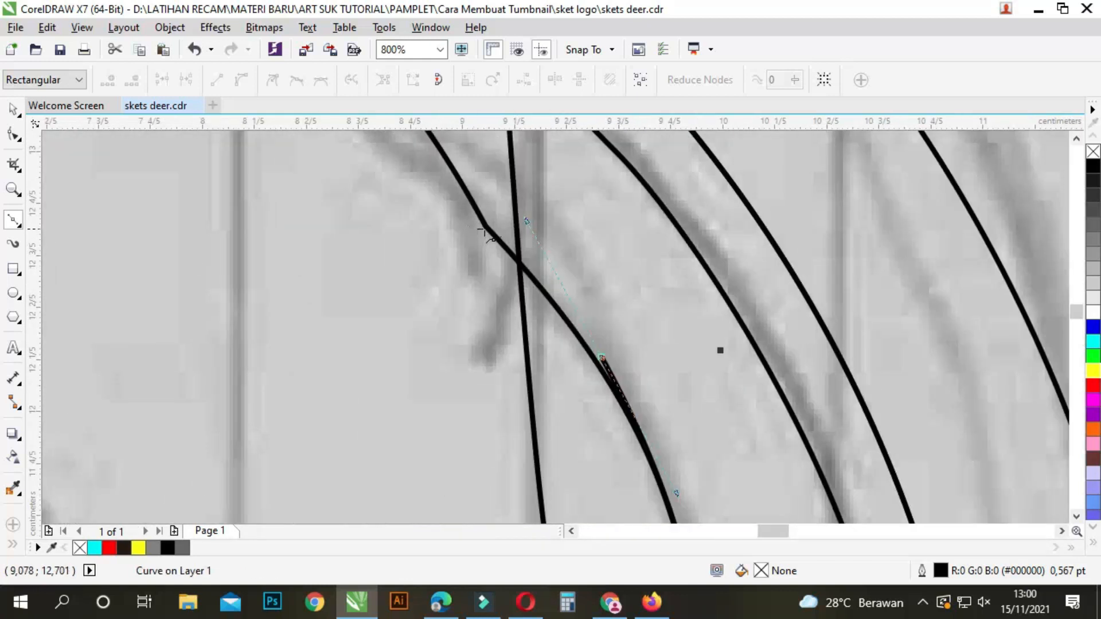
scroll(485, 237, down, 2)
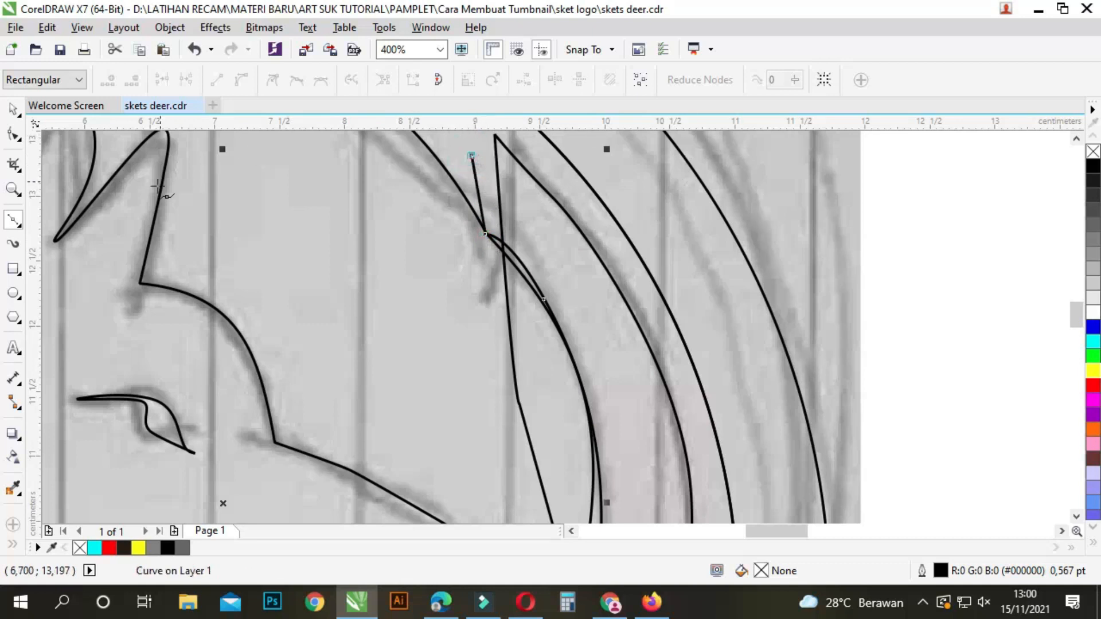
- Create a red-filled shape of the lower wolf with Smart Fill, leaving its eye open
click(14, 110)
scroll(463, 162, down, 3)
click(13, 543)
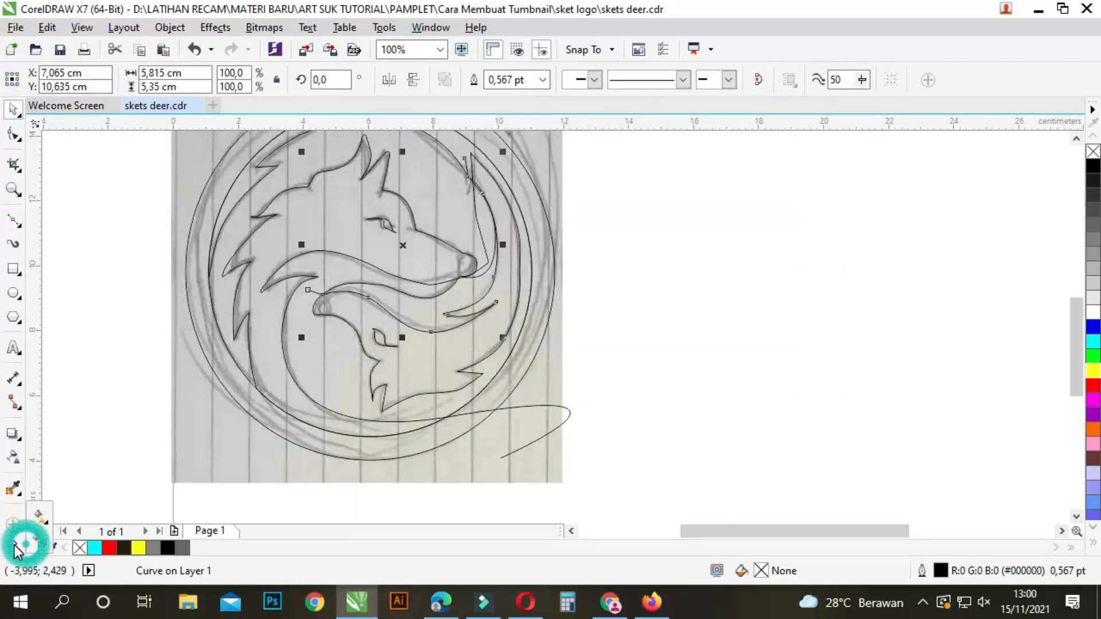
click(40, 543)
click(449, 353)
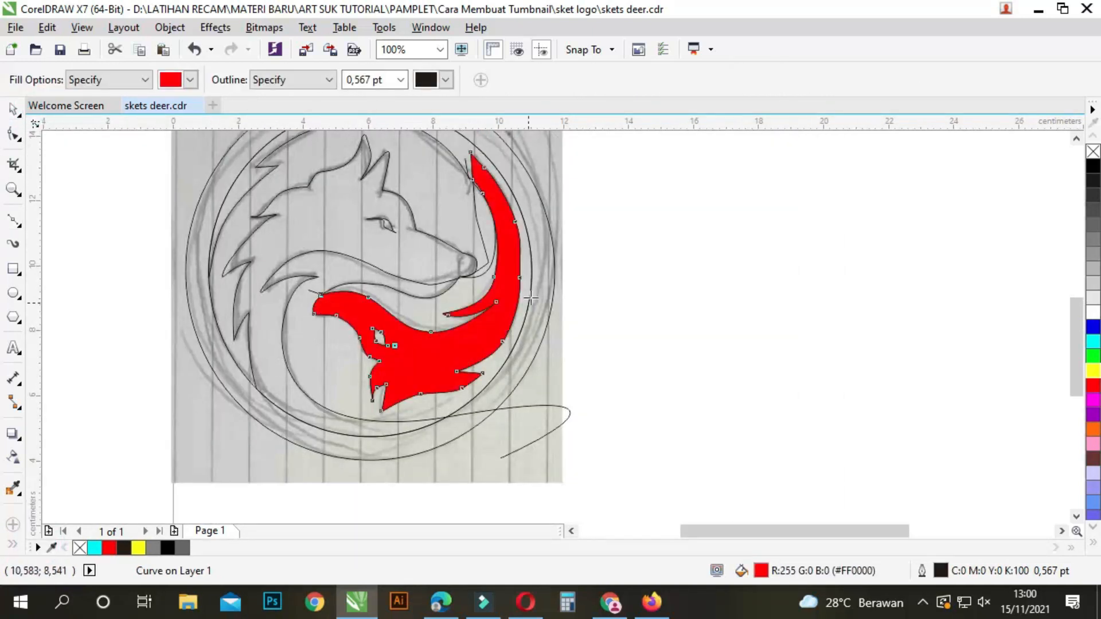
- Create a red-filled shape of the upper wolf's head and body with Smart Fill
click(14, 109)
click(274, 275)
click(13, 542)
click(39, 540)
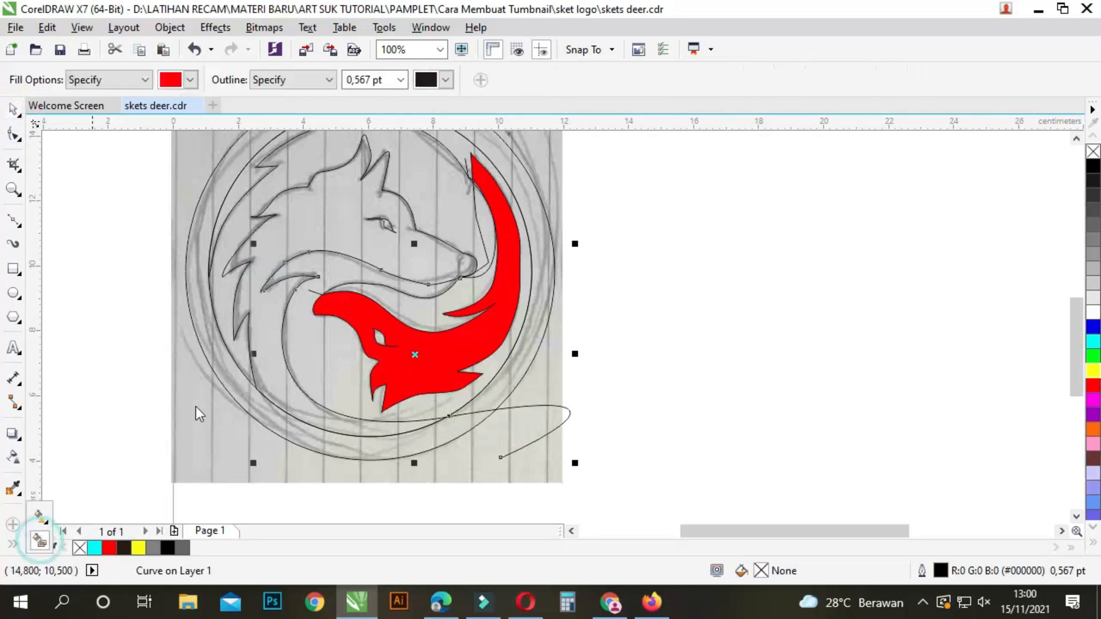
click(259, 322)
scroll(426, 397, down, 1)
scroll(480, 282, up, 1)
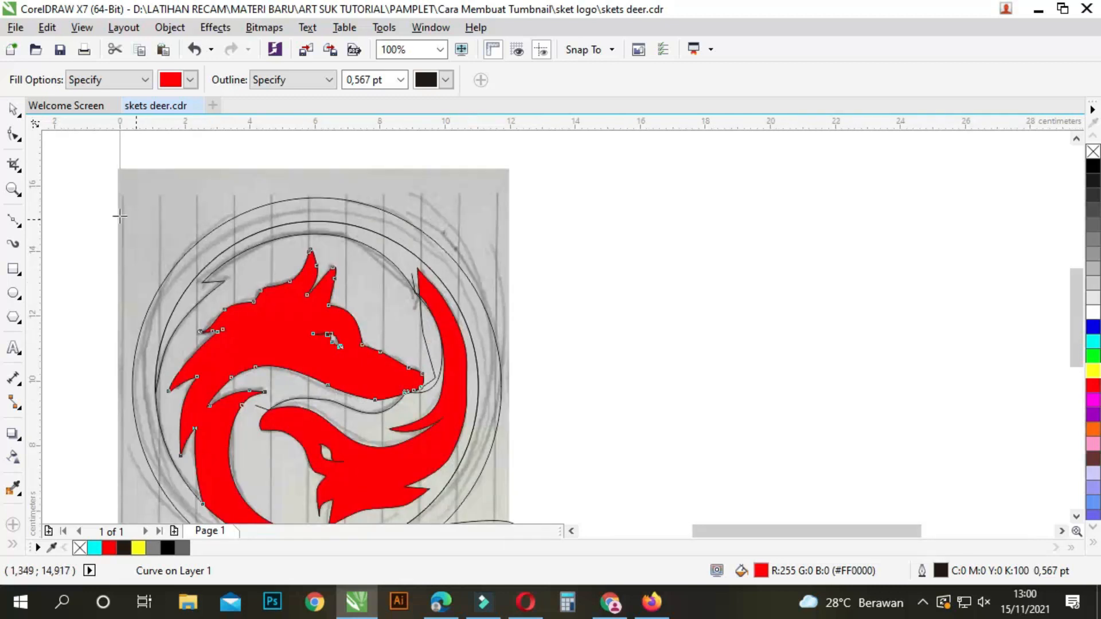
- Create a red-filled ring between the two circles with Smart Fill
click(14, 109)
click(293, 203)
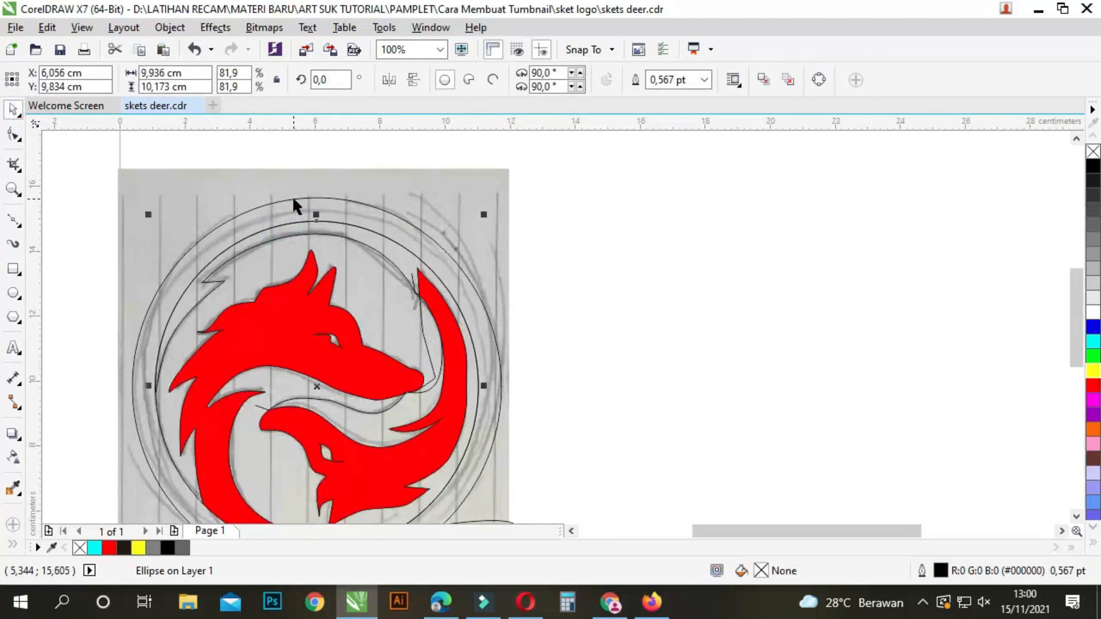
click(14, 543)
click(39, 540)
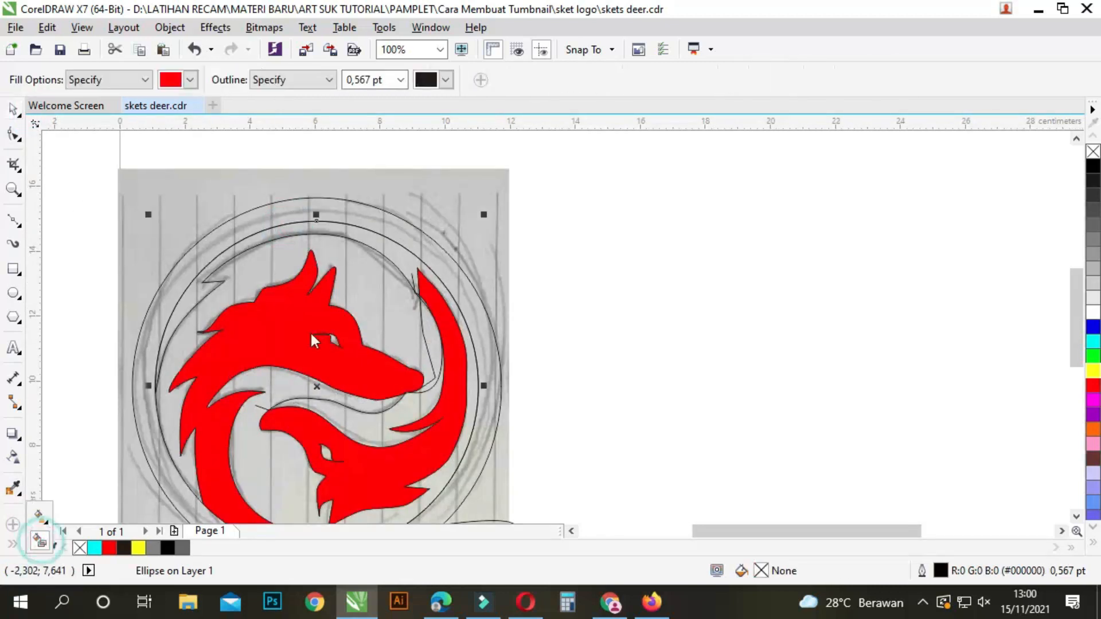
click(385, 223)
scroll(390, 223, down, 1)
key(space)
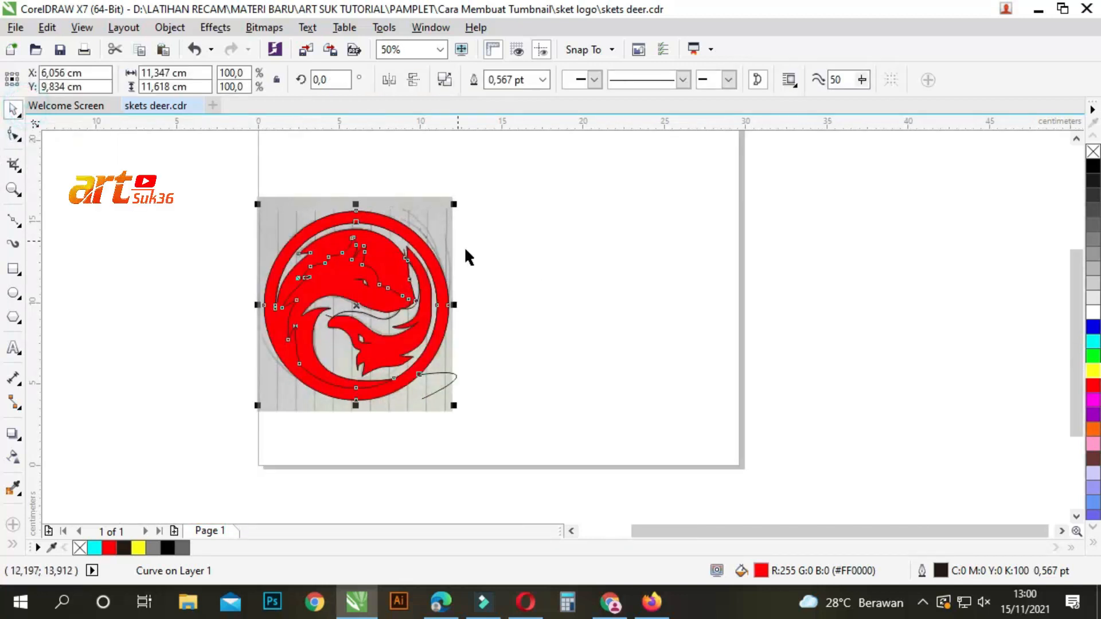
- Move the upper wolf's guide curve with the loop outside the circle off the artwork and delete it
click(445, 374)
right_click(446, 373)
click(800, 313)
drag(447, 374, 691, 339)
right_click(690, 339)
click(729, 331)
click(576, 234)
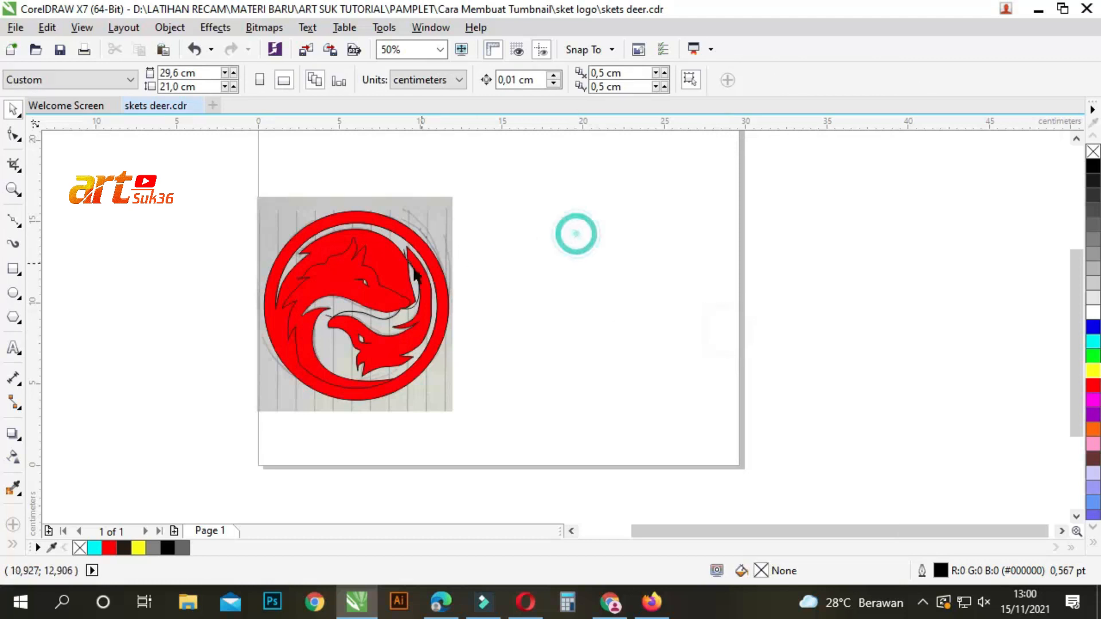
- Move the lower wolf's upper-edge guide curve off the artwork and delete it
scroll(415, 275, up, 1)
drag(421, 218, 776, 197)
right_click(776, 196)
click(823, 331)
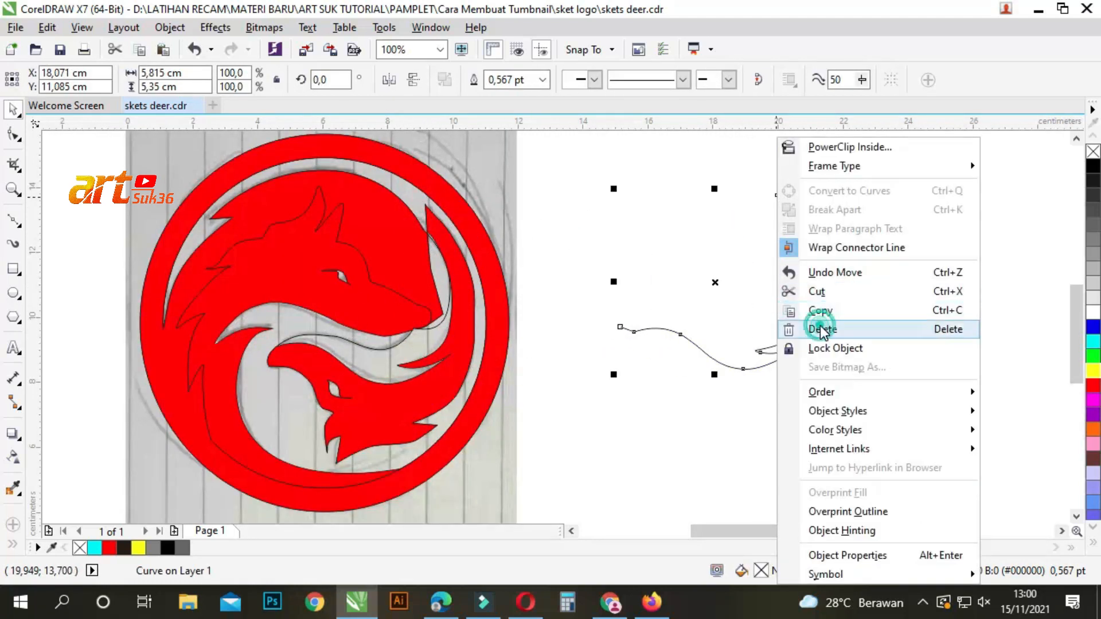
click(375, 226)
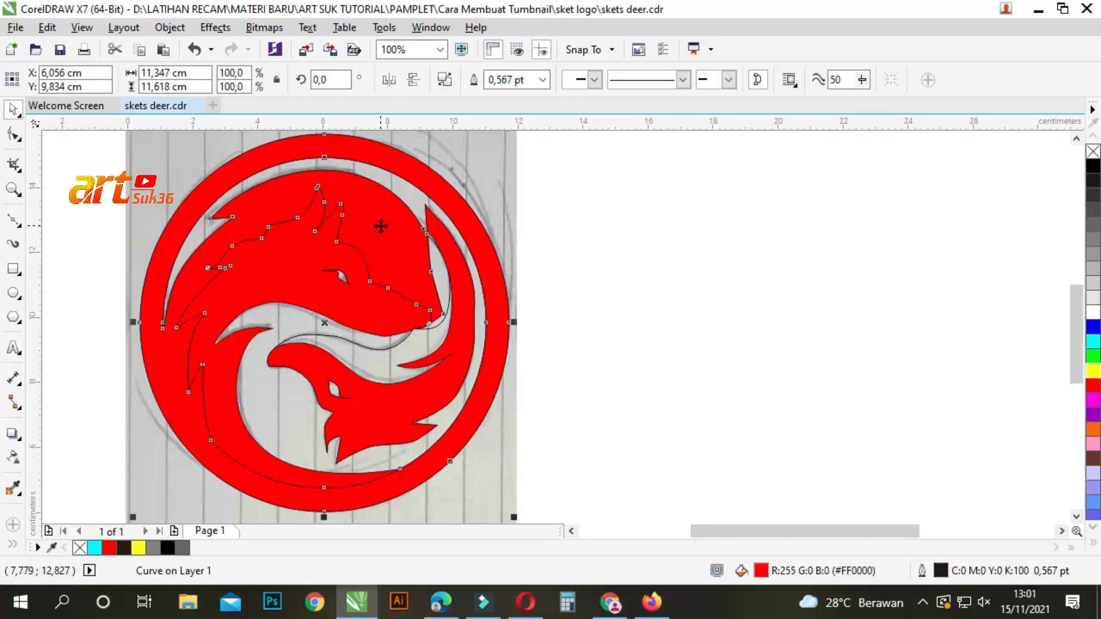
- Draw a rectangle about 1.6 by 1.5 cm beside the sketch and repeat it downward into a column of four
click(14, 269)
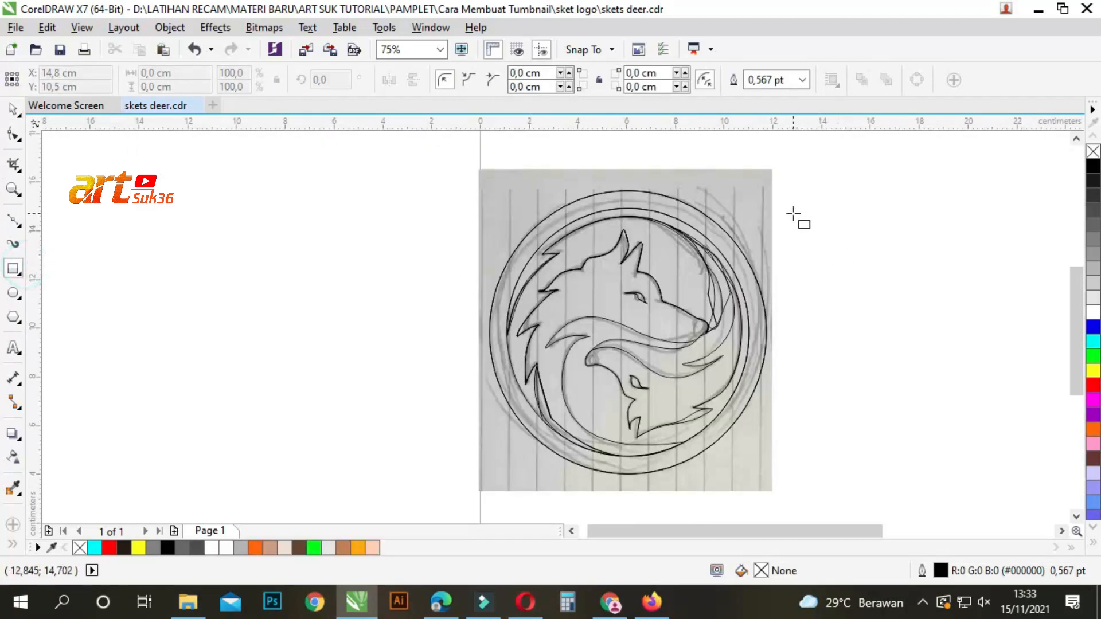
mouse_move(793, 213)
mouse_down()
mouse_move(834, 250)
mouse_move(812, 282)
mouse_up()
click(13, 109)
key(ctrl+r)
key(ctrl+r)
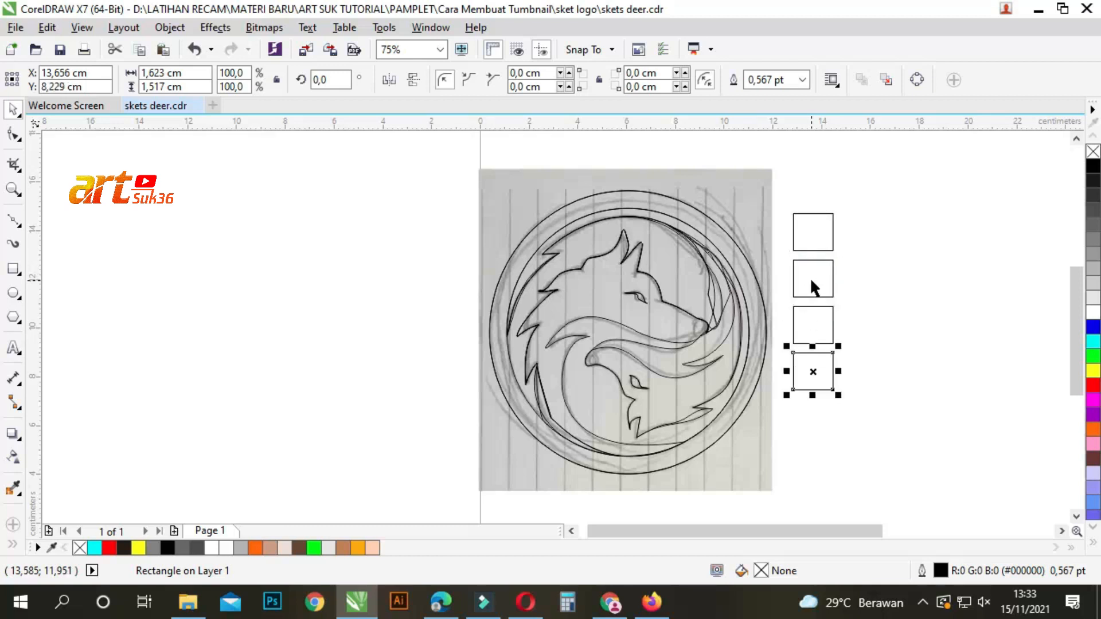
- Fill the four swatch rectangles from top to bottom with dark brown, light brown, orange and peach
drag(806, 222, 807, 219)
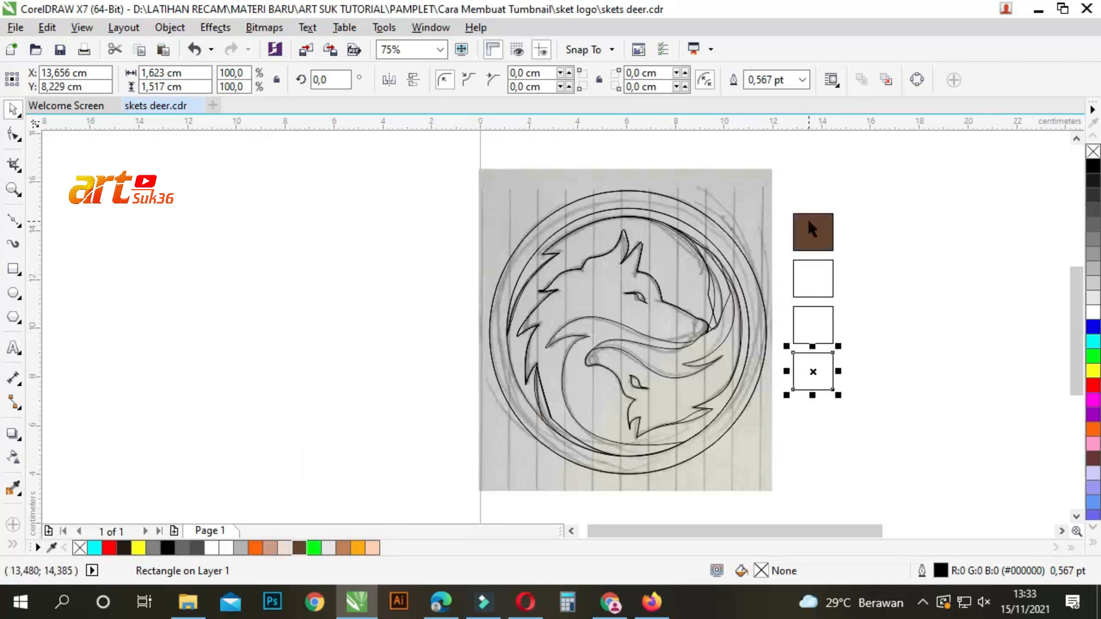
drag(343, 549, 813, 278)
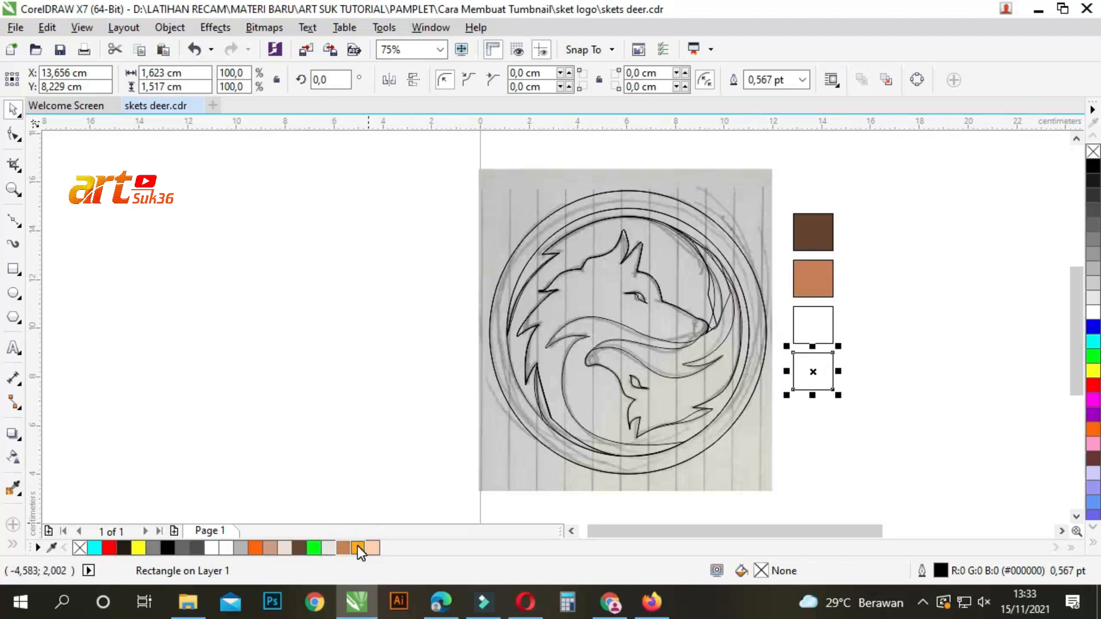
drag(809, 326, 810, 322)
drag(369, 549, 693, 428)
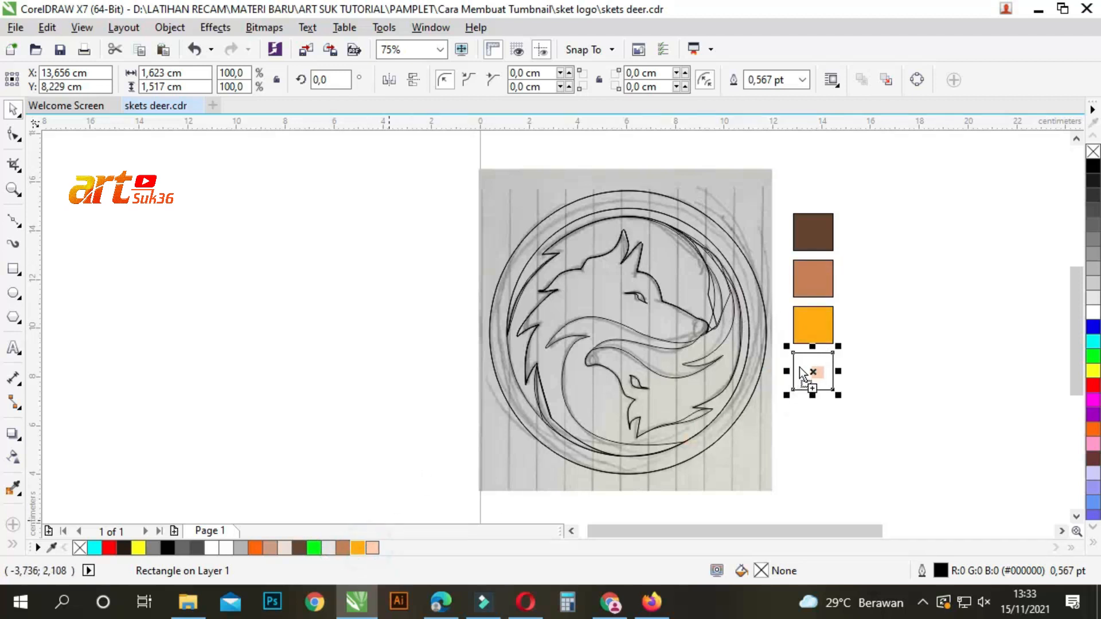
drag(800, 367, 801, 369)
- Sample the dark brown swatch with the colour eyedropper and apply it to the upper wolf
click(11, 493)
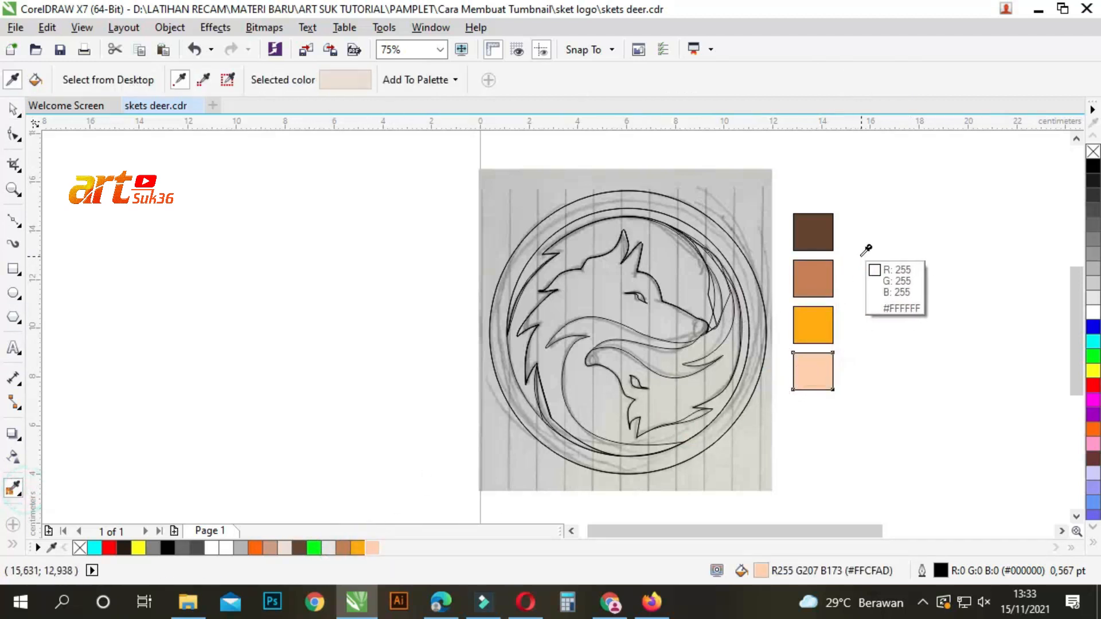
click(809, 228)
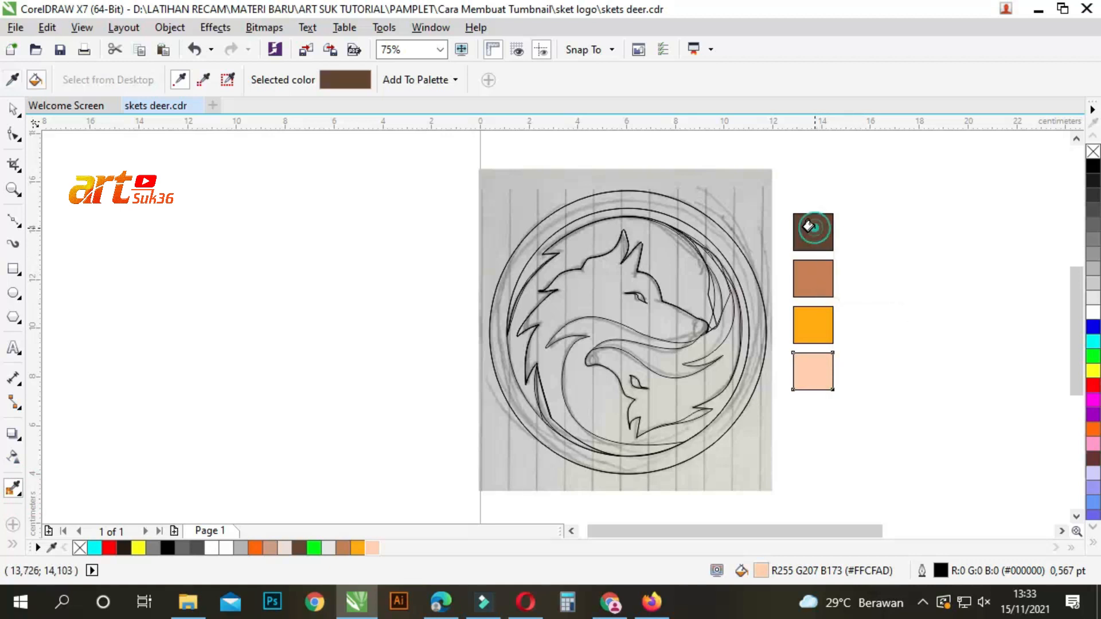
click(597, 293)
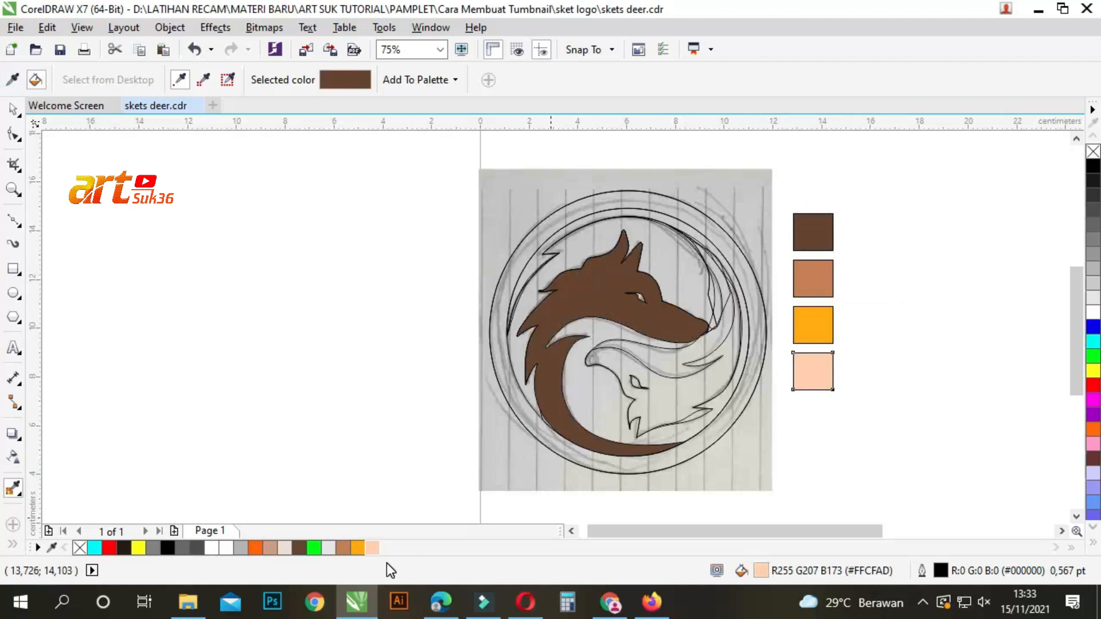
- Fill the lower wolf light brown, its strand peach, the backing shape orange, the open area white and the outer ring black
drag(343, 548, 662, 403)
drag(358, 549, 645, 351)
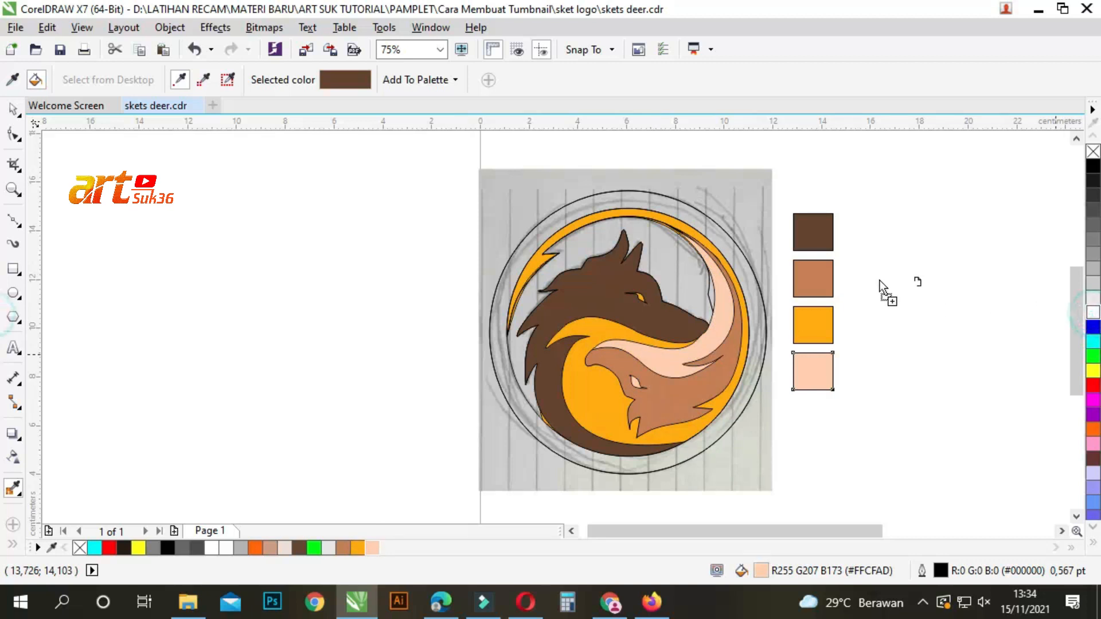
drag(685, 271, 685, 271)
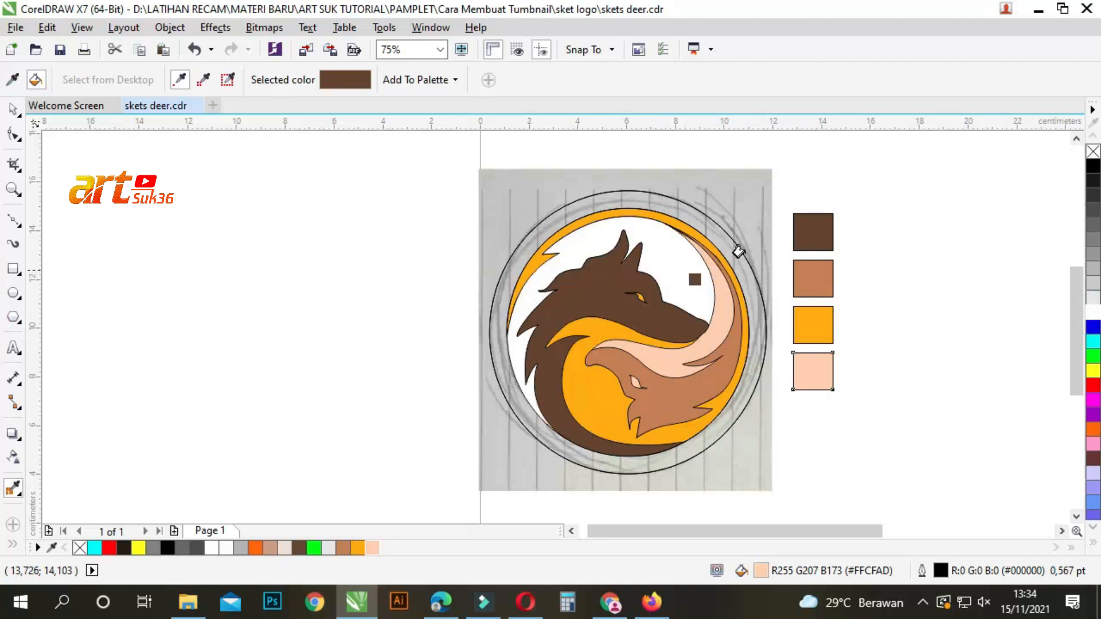
drag(1093, 168, 627, 195)
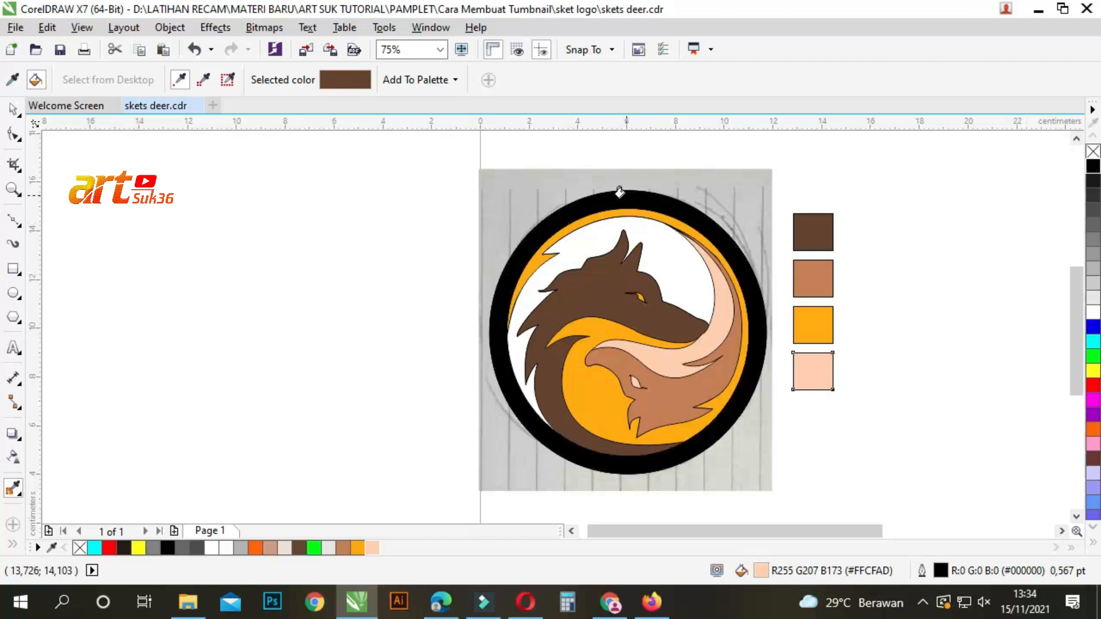
click(13, 115)
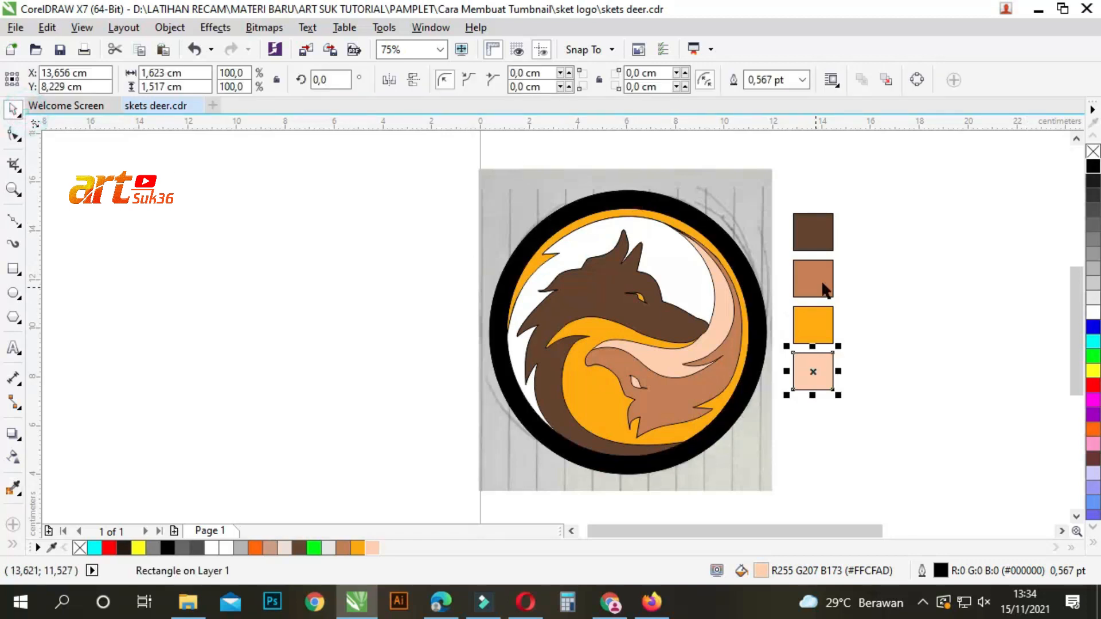
- Move the sketch and swatches away and place the coloured logo beside the sketch
scroll(512, 186, down, 1)
drag(514, 170, 786, 376)
drag(666, 252, 850, 244)
scroll(964, 233, up, 1)
mouse_move(445, 160)
mouse_down()
mouse_move(561, 309)
mouse_move(859, 462)
mouse_up()
drag(707, 315, 370, 315)
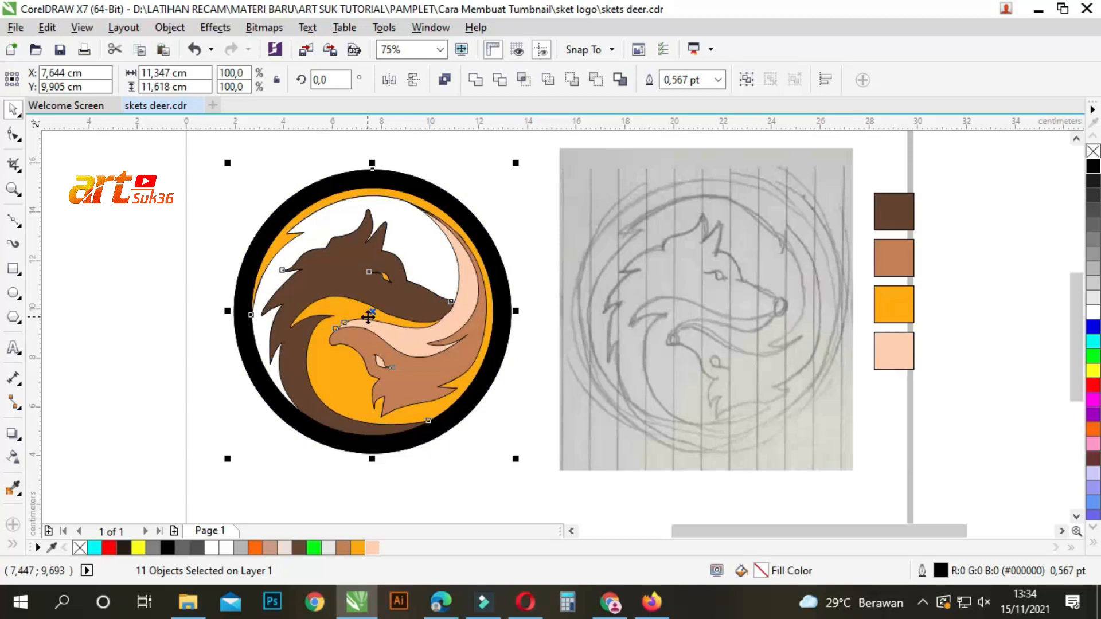
- Remove the outlines from the black outer ring and the white area around the upper wolf
click(98, 202)
drag(171, 147, 261, 189)
click(295, 201)
right_click(1093, 152)
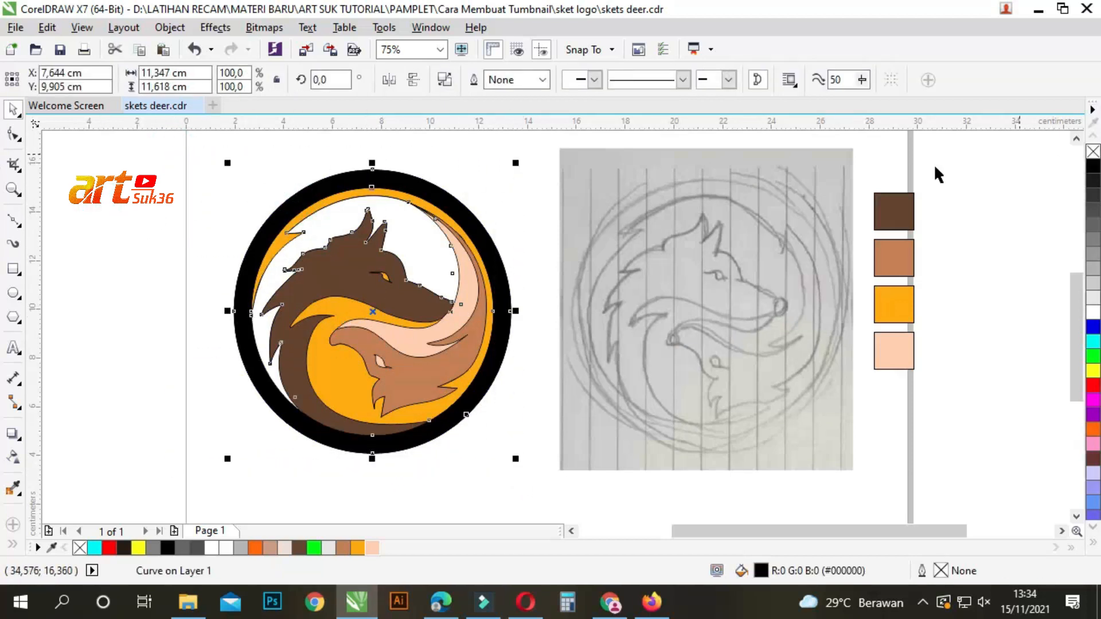
click(450, 160)
click(412, 224)
right_click(1093, 151)
- Remove the outlines from the peach strand and the light brown lower wolf
click(533, 229)
click(455, 269)
right_click(1093, 152)
click(504, 164)
click(469, 314)
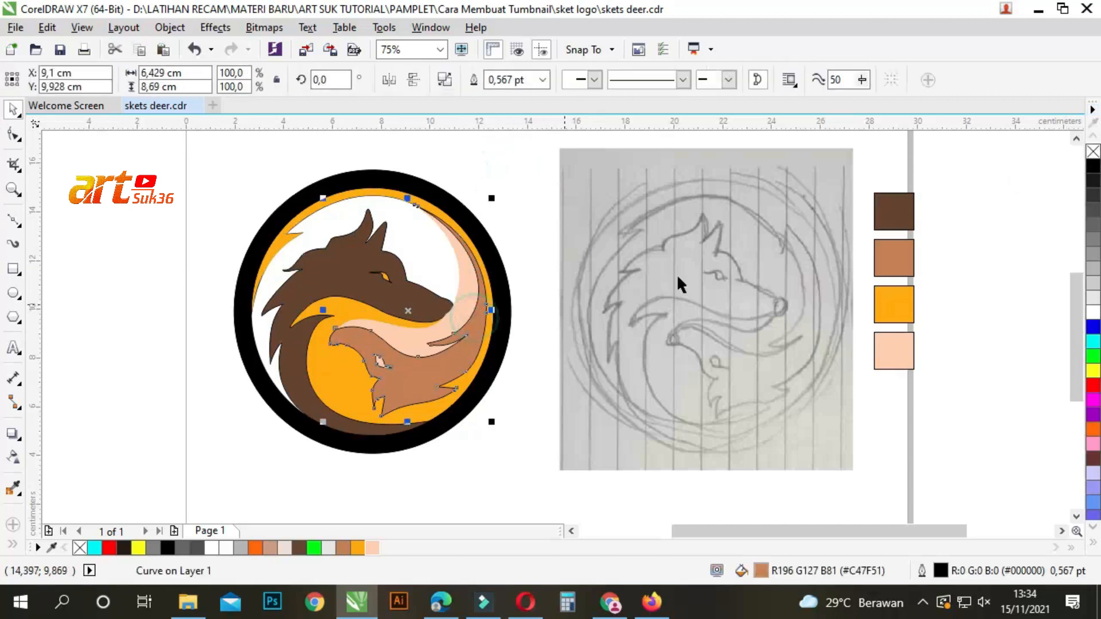
right_click(1093, 151)
click(507, 233)
- Remove the outlines from the dark brown upper wolf and the orange backing shape
click(349, 270)
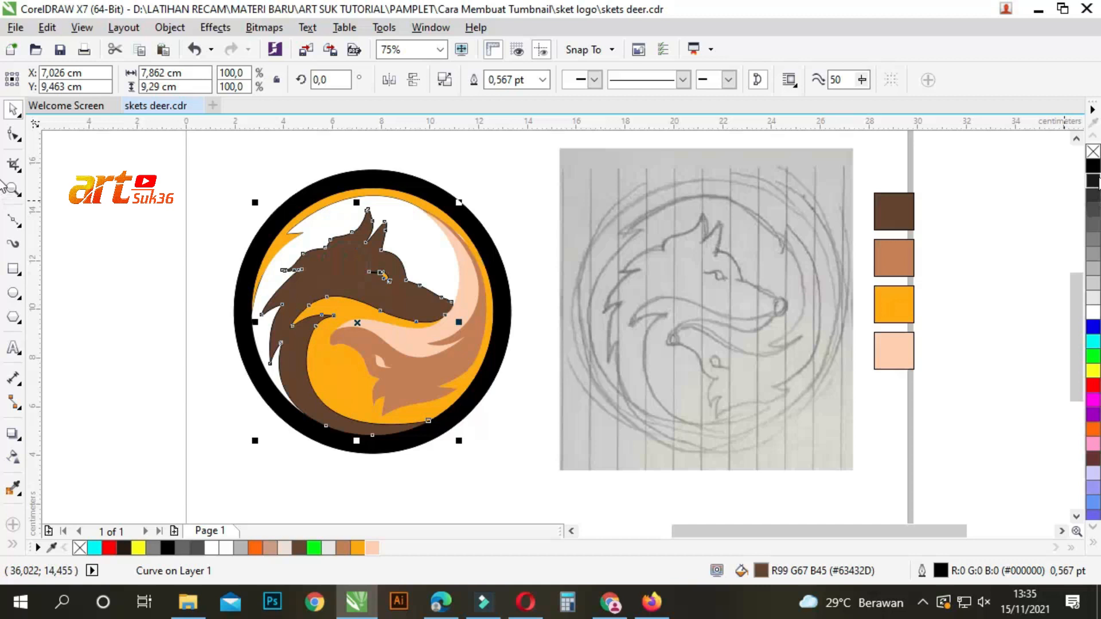
right_click(1093, 152)
click(423, 160)
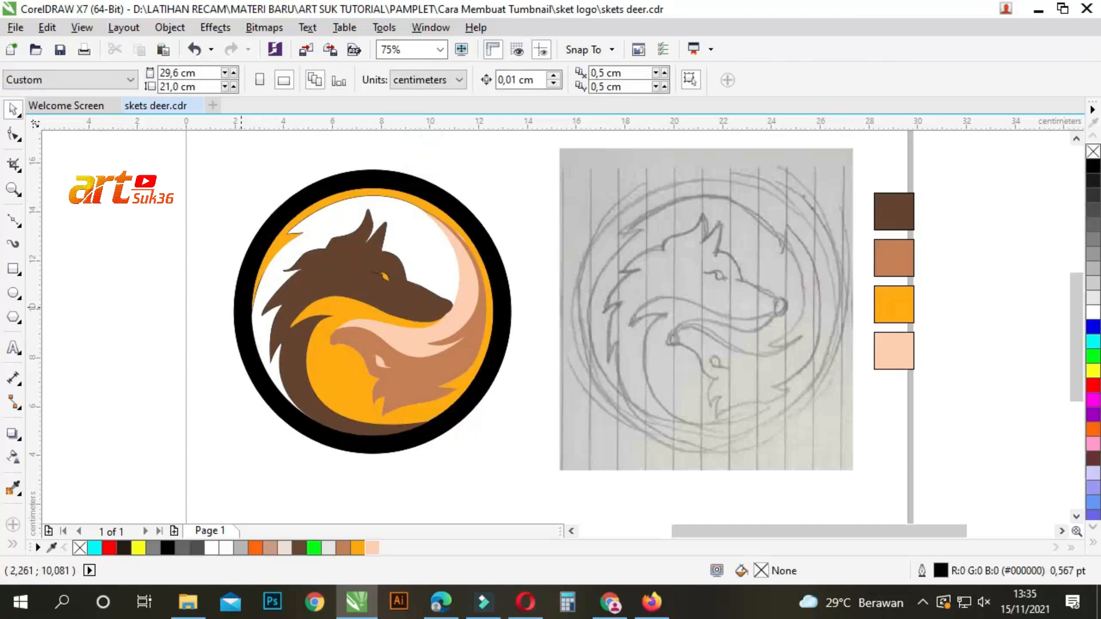
click(291, 234)
right_click(1093, 152)
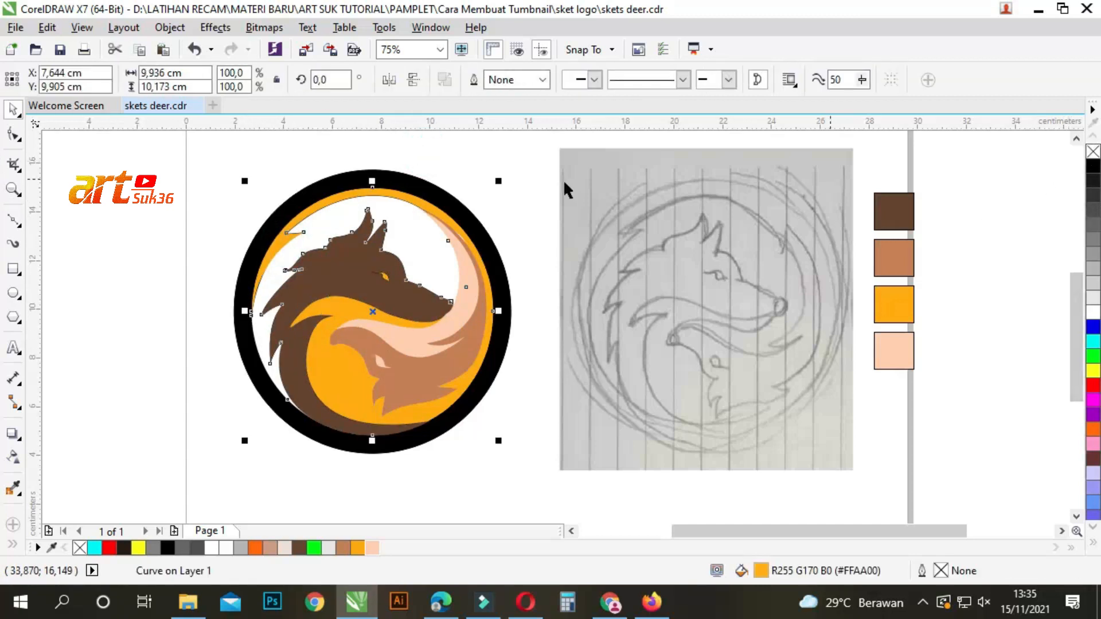
click(290, 135)
click(325, 197)
scroll(214, 223, up, 5)
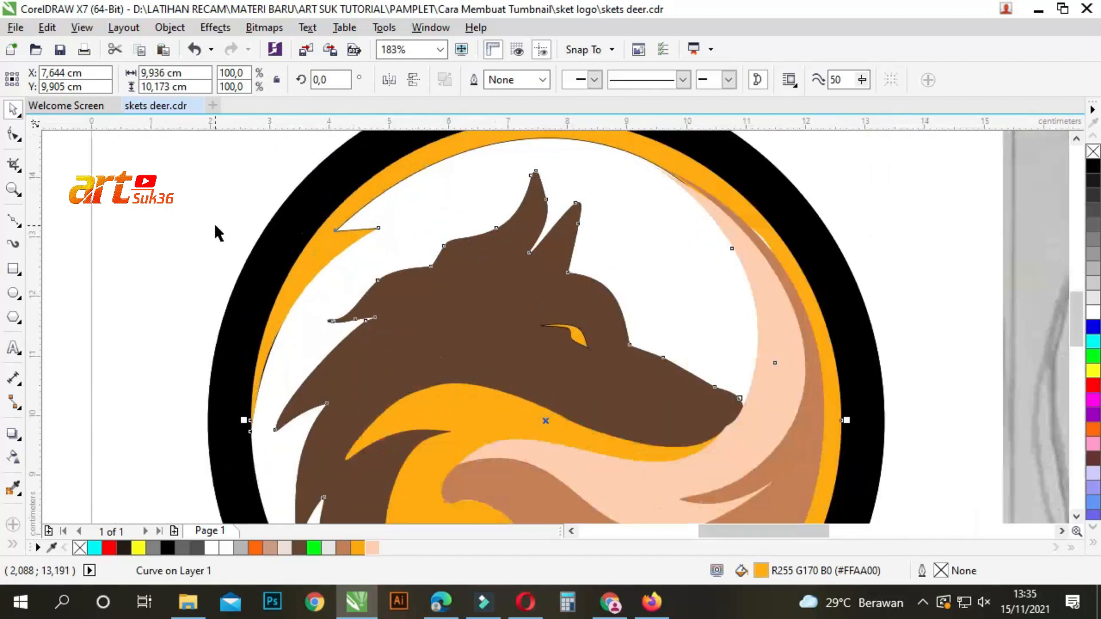
key(F10)
scroll(214, 223, down, 5)
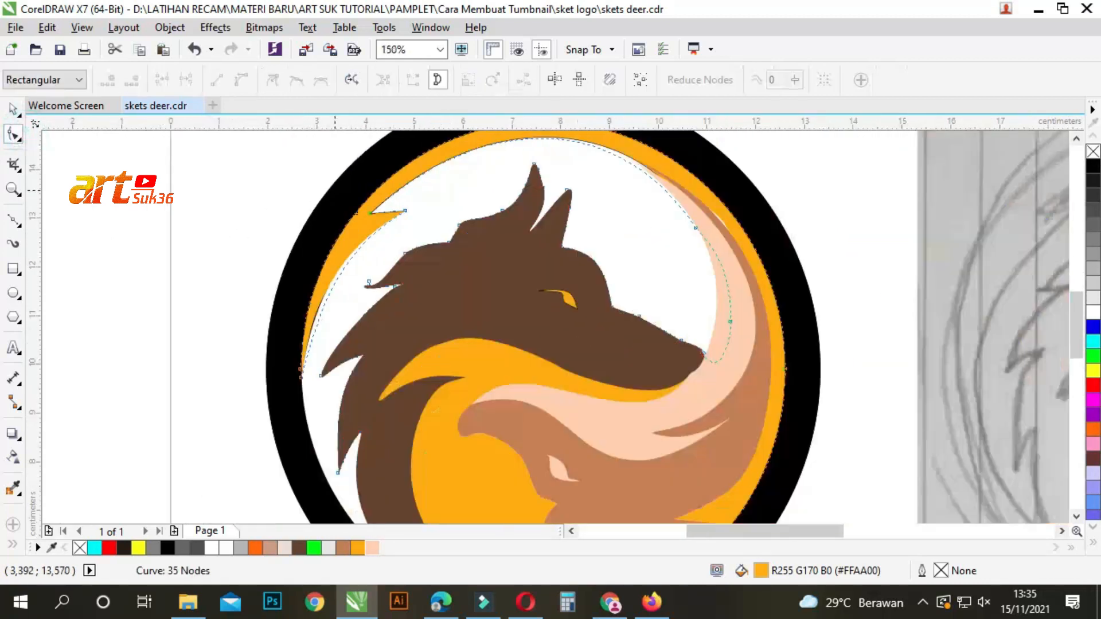
click(13, 109)
scroll(584, 360, down, 1)
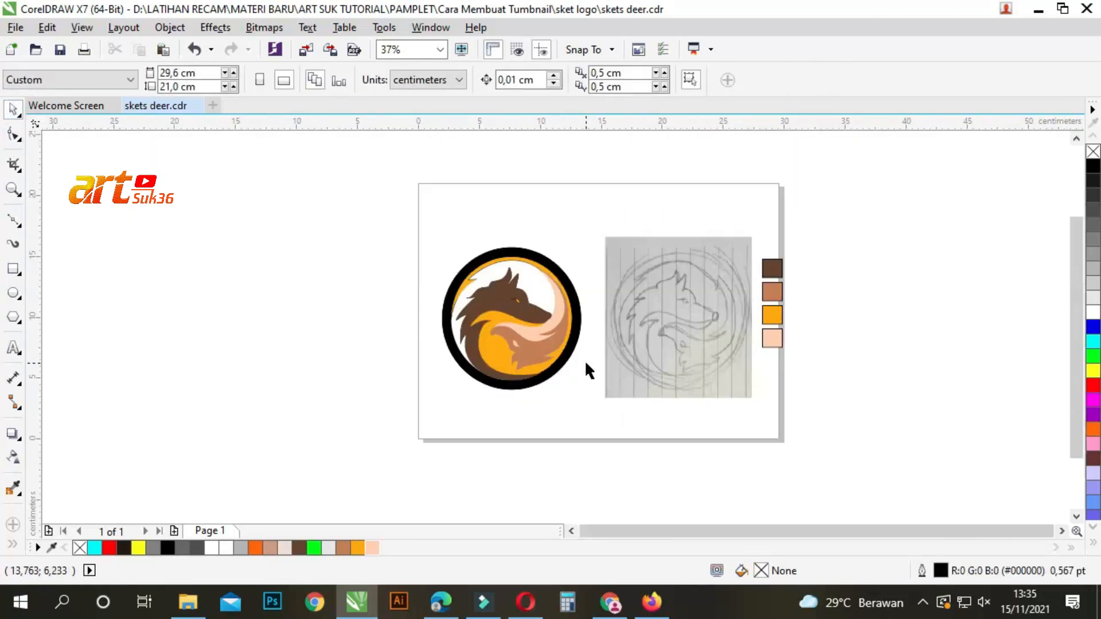
- Change the orange backing shape's fill to the pale orange #F5CC7A
click(529, 336)
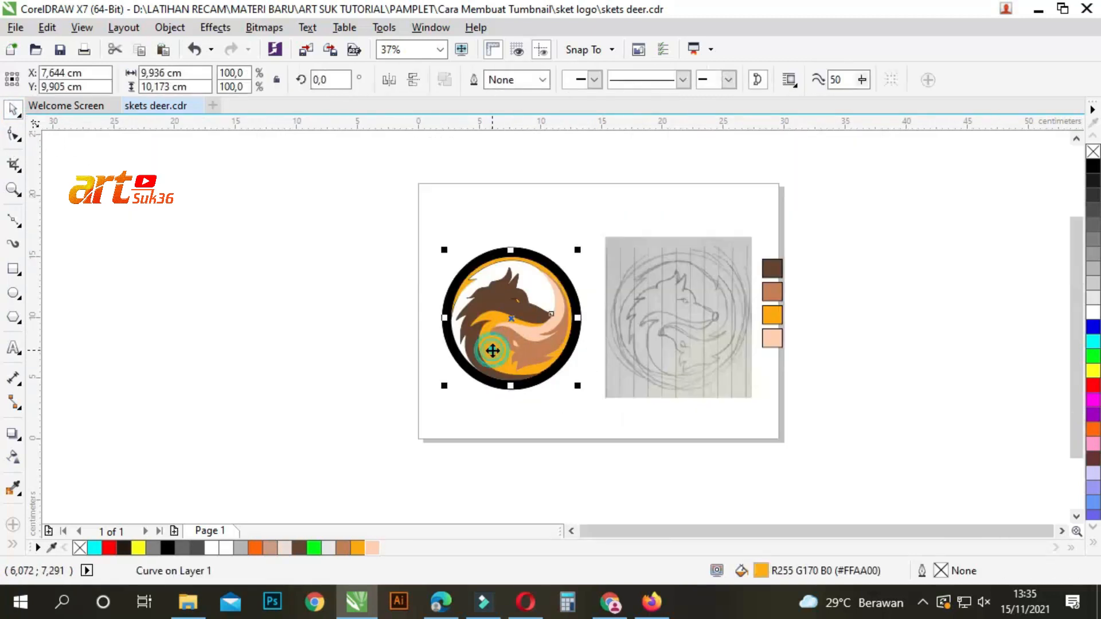
double_click(758, 570)
click(417, 280)
click(823, 464)
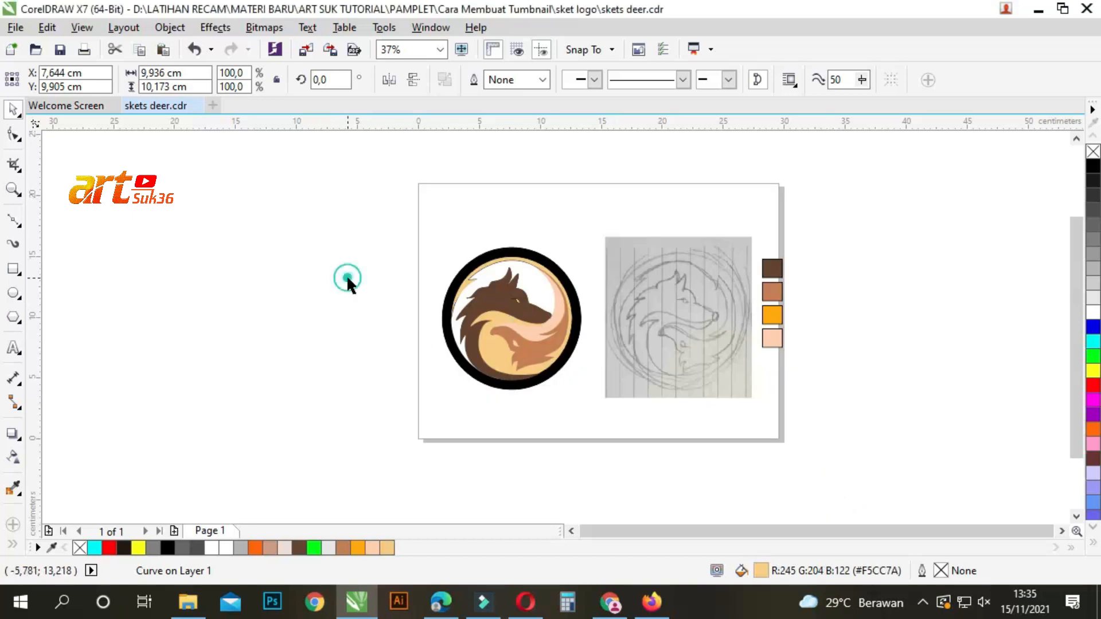
click(347, 274)
scroll(395, 330, up, 1)
- Change the lower wolf's fill to the muted brown #9E6E4F
click(710, 362)
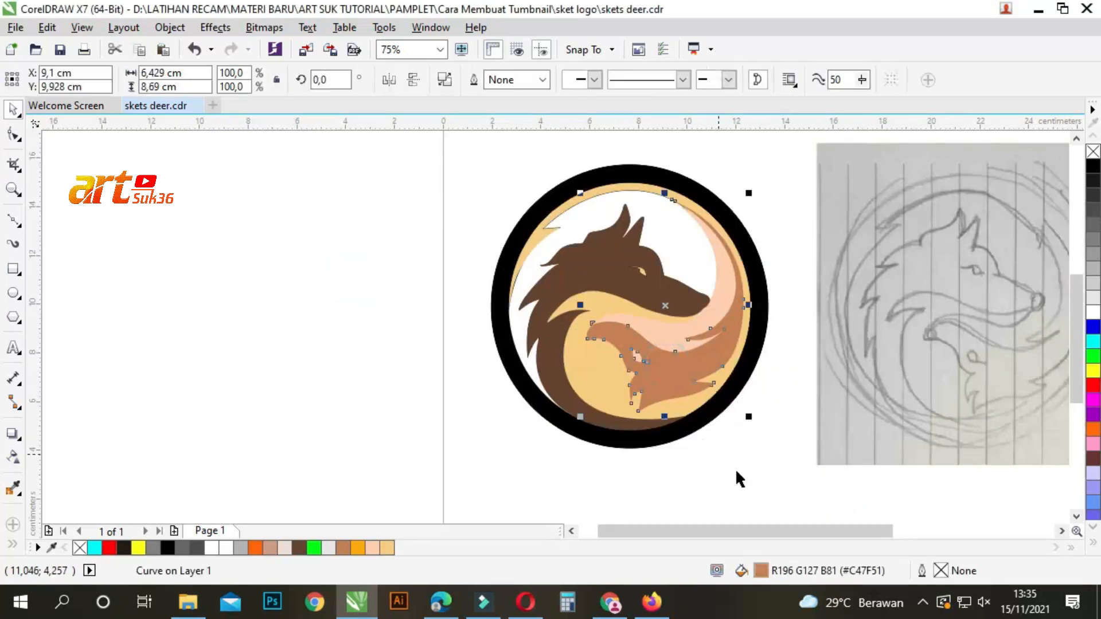
double_click(761, 570)
click(391, 326)
click(452, 355)
click(828, 487)
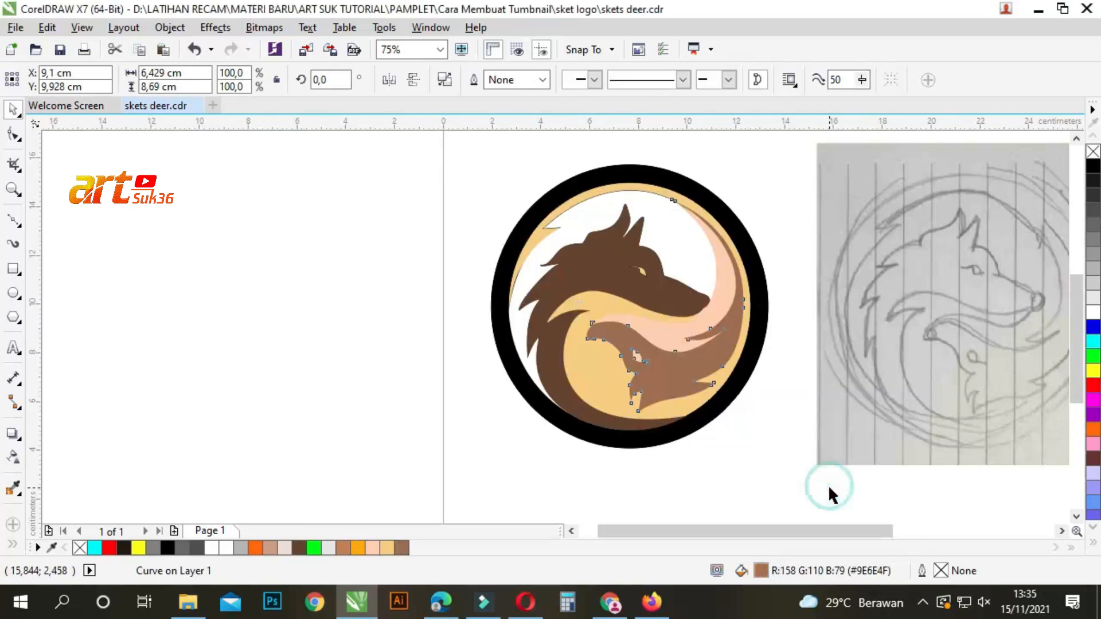
click(348, 347)
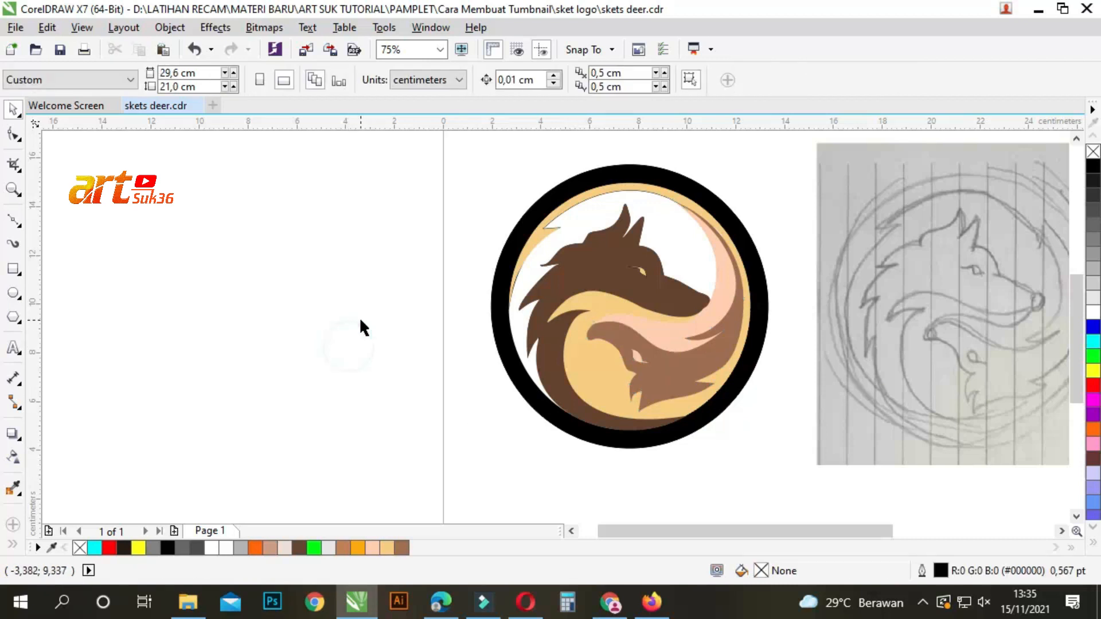
- Fill the lower wolf with the same dark brown as the upper wolf
click(590, 258)
click(660, 375)
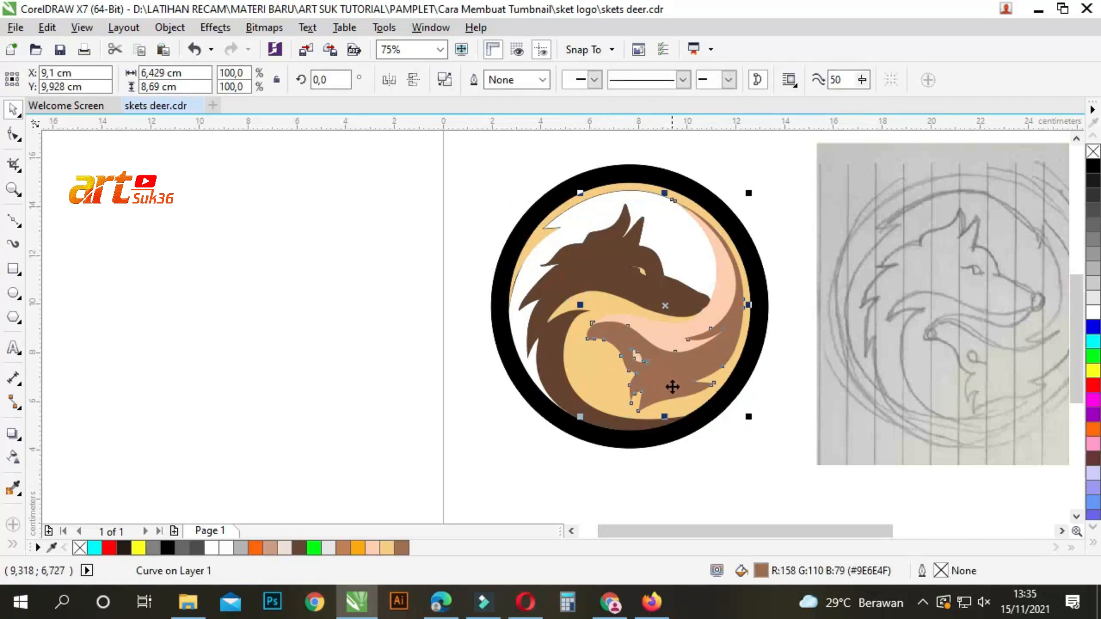
click(299, 548)
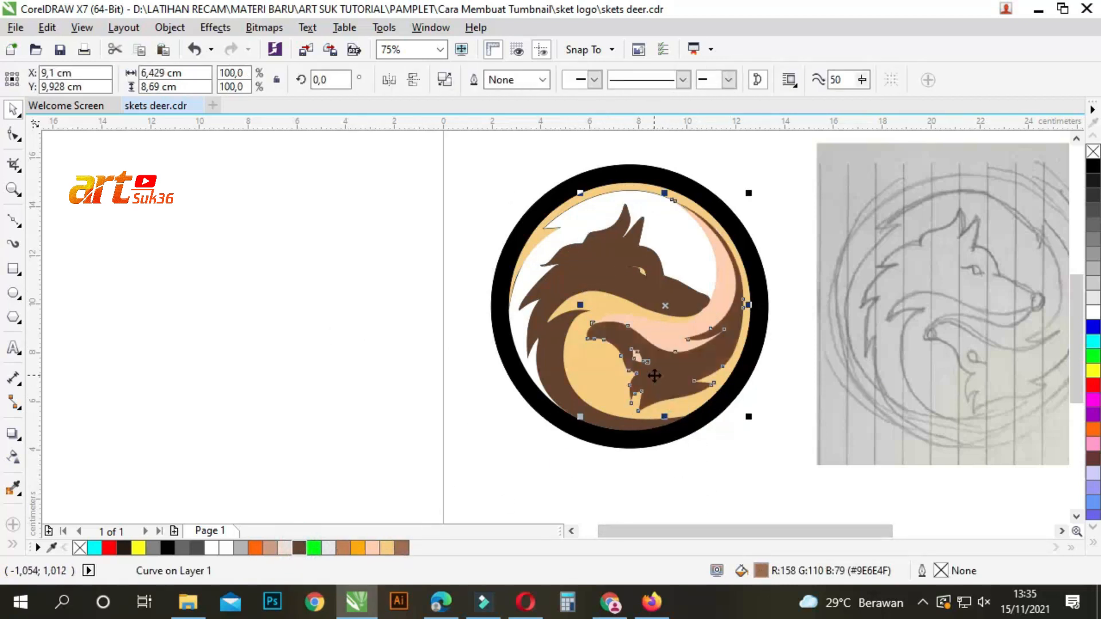
click(337, 290)
- Change the peach strand's fill to the cream colour #F7E5B9
click(672, 323)
double_click(761, 569)
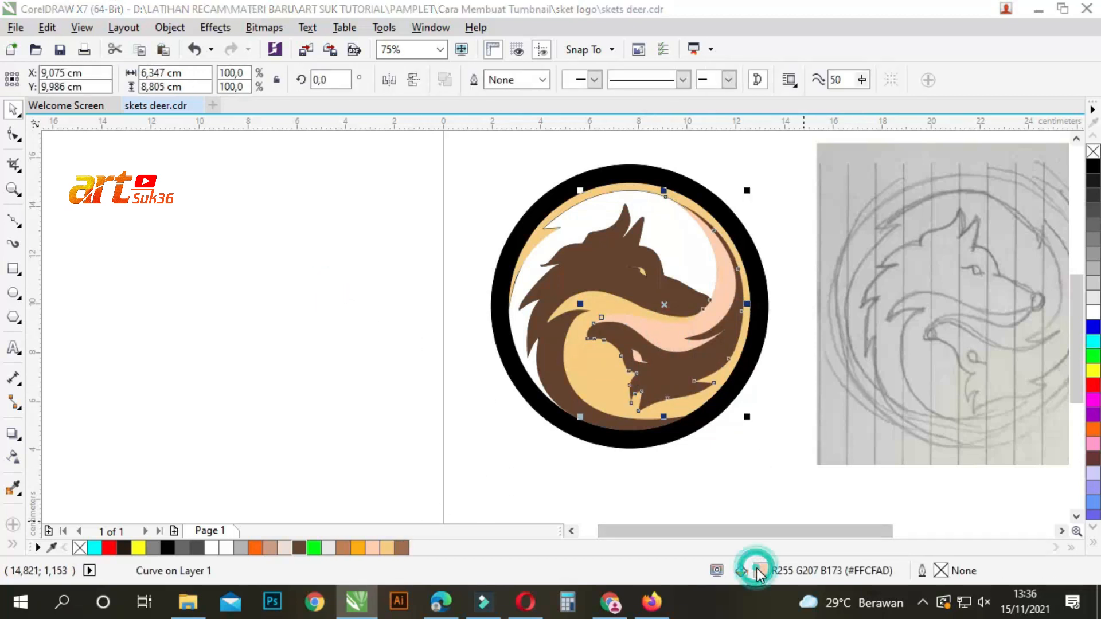
mouse_move(525, 448)
mouse_down()
mouse_move(529, 424)
mouse_move(534, 441)
mouse_up()
click(356, 282)
click(369, 277)
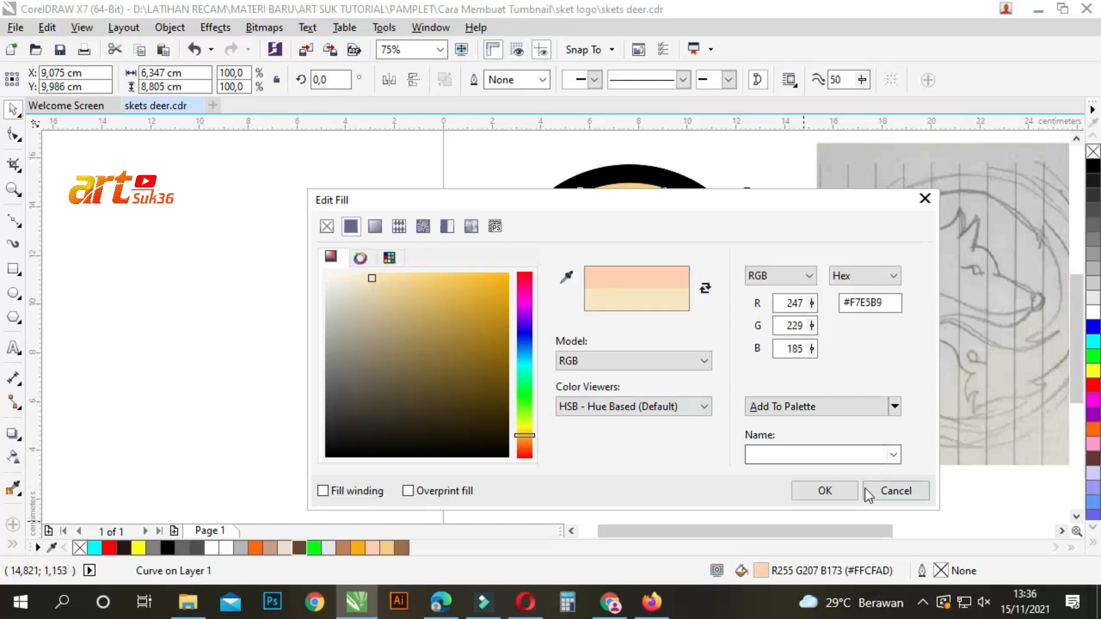
click(840, 489)
click(318, 338)
- Adjust the strand's cream fill to a paler shade
click(663, 335)
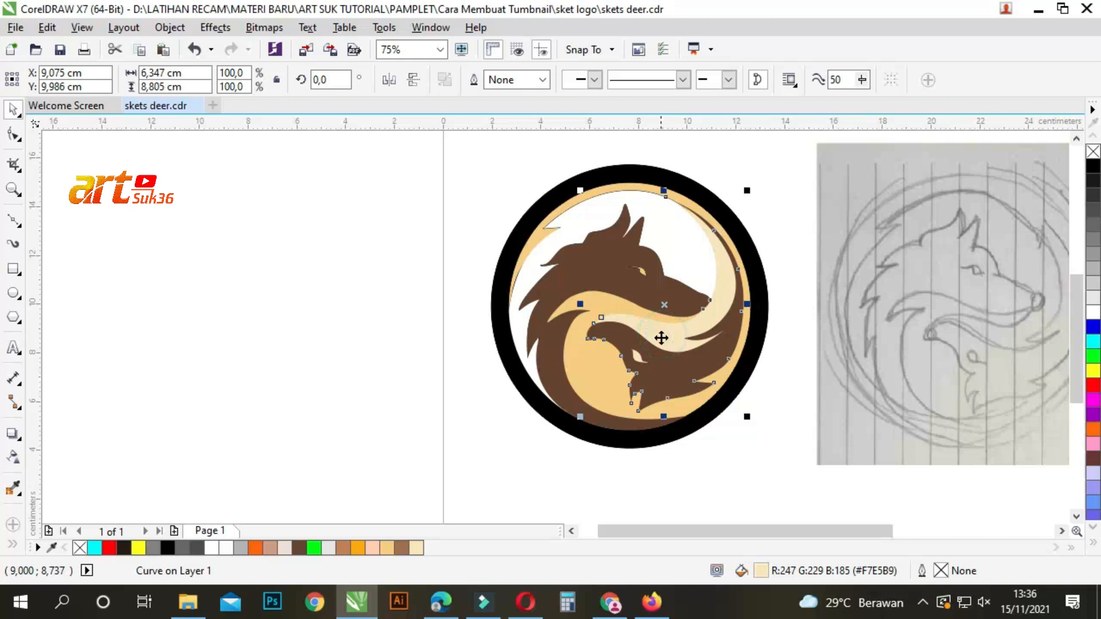
double_click(760, 570)
drag(534, 432, 535, 431)
click(345, 282)
click(814, 492)
click(406, 347)
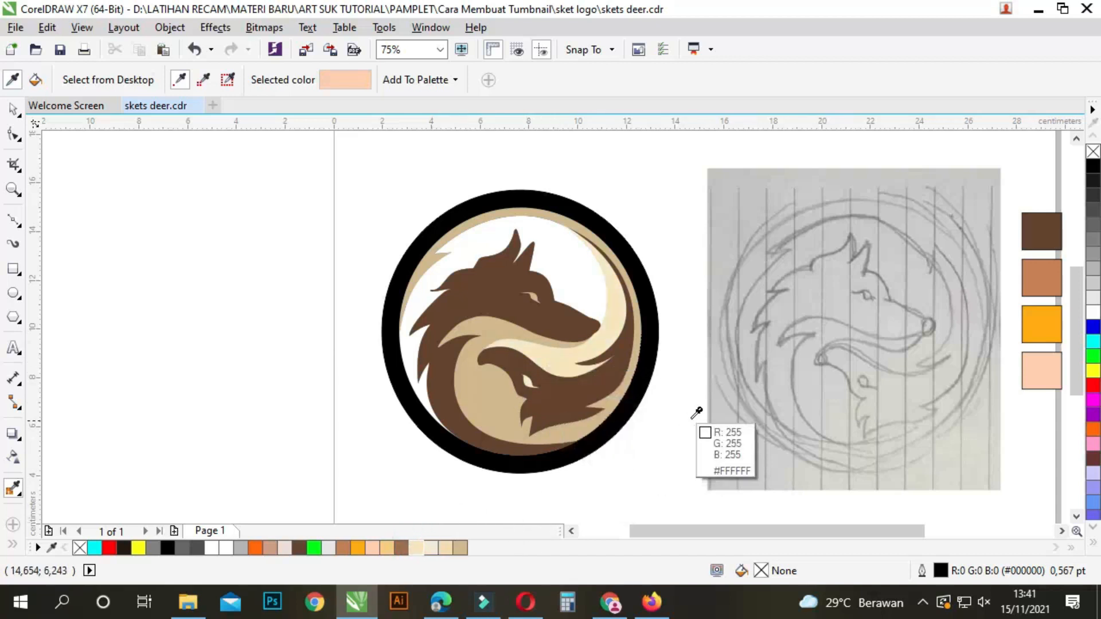
- Fill the lower wolf's strand with pale orange #F5CC7A and the outer ring with dark brown #63432D
drag(390, 550, 558, 364)
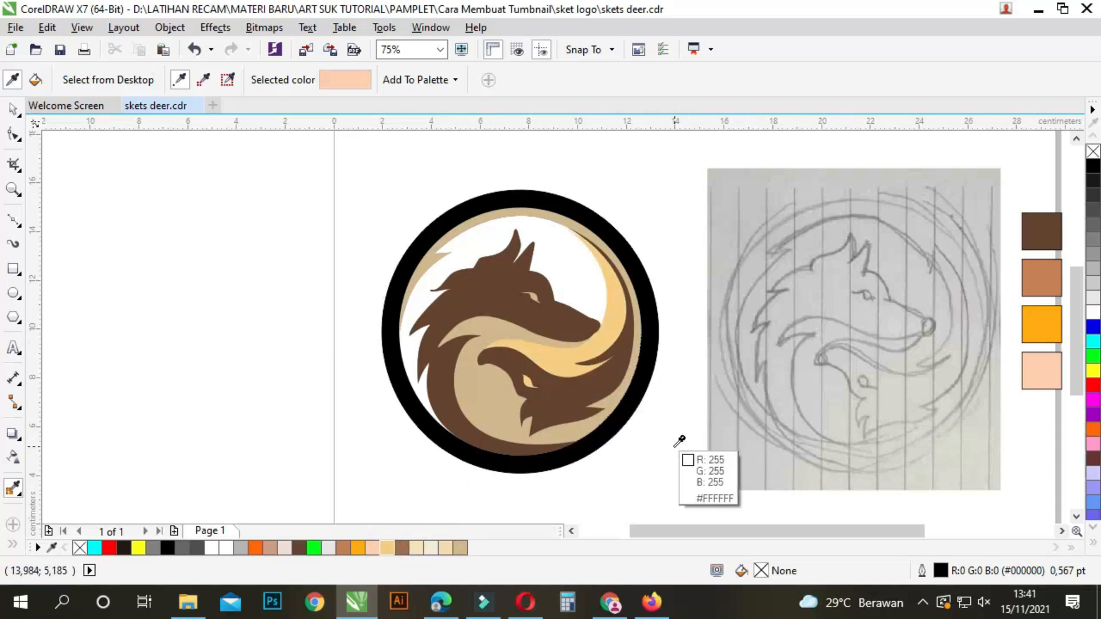
click(13, 109)
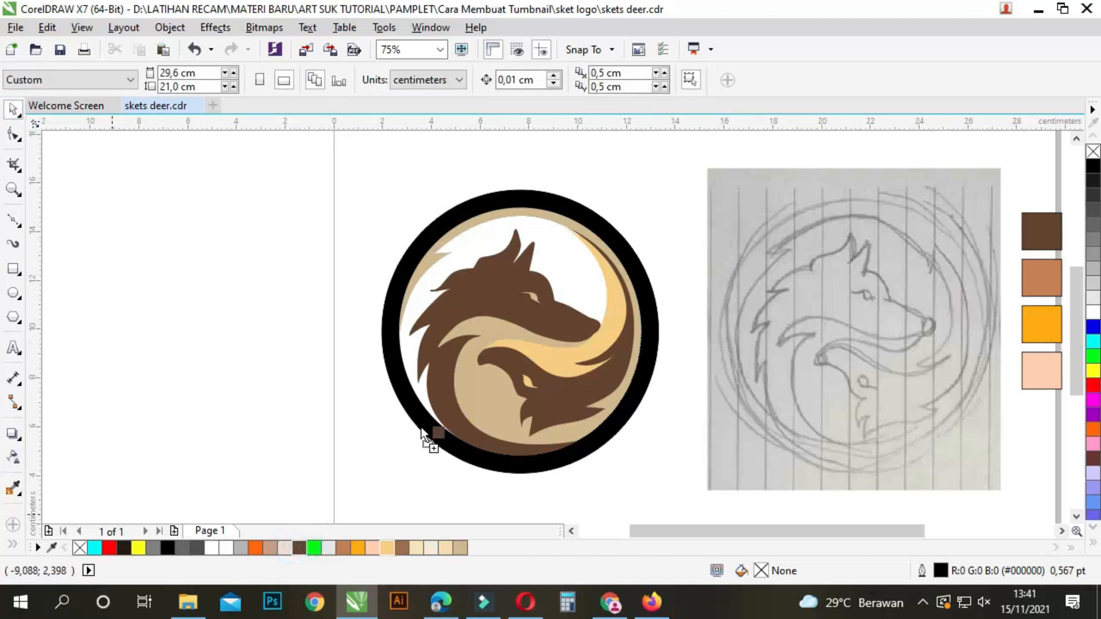
drag(421, 427, 428, 429)
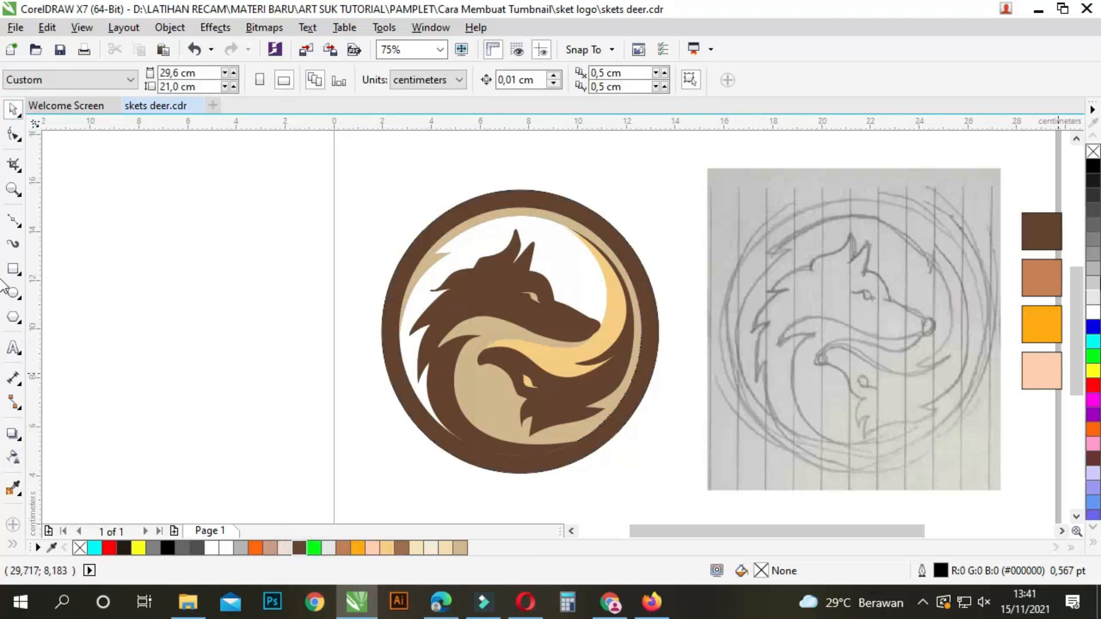
click(561, 202)
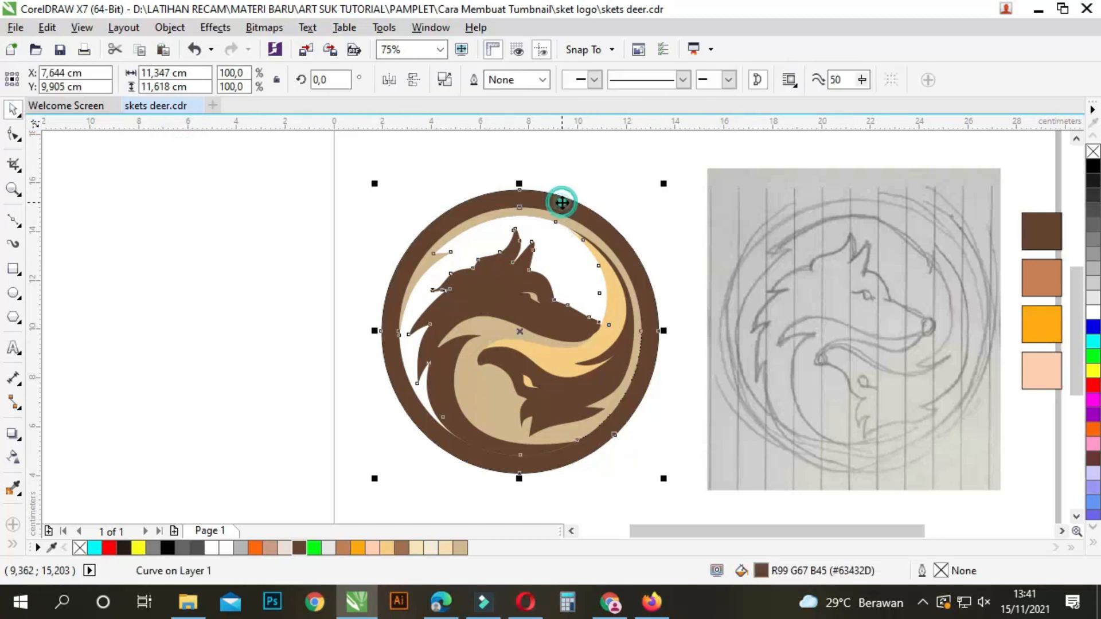
click(280, 165)
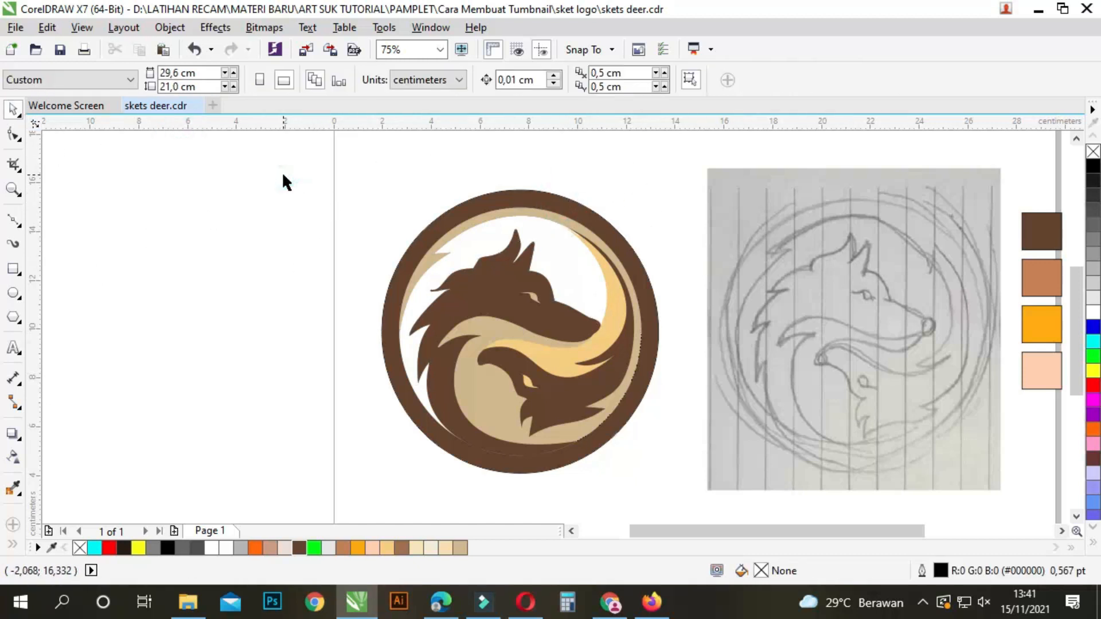
- Group all the logo shapes and draw a circle about 6.5 cm in diameter beside the logo
drag(257, 178, 680, 490)
key(ctrl+g)
click(13, 292)
drag(231, 209, 316, 294)
key(space)
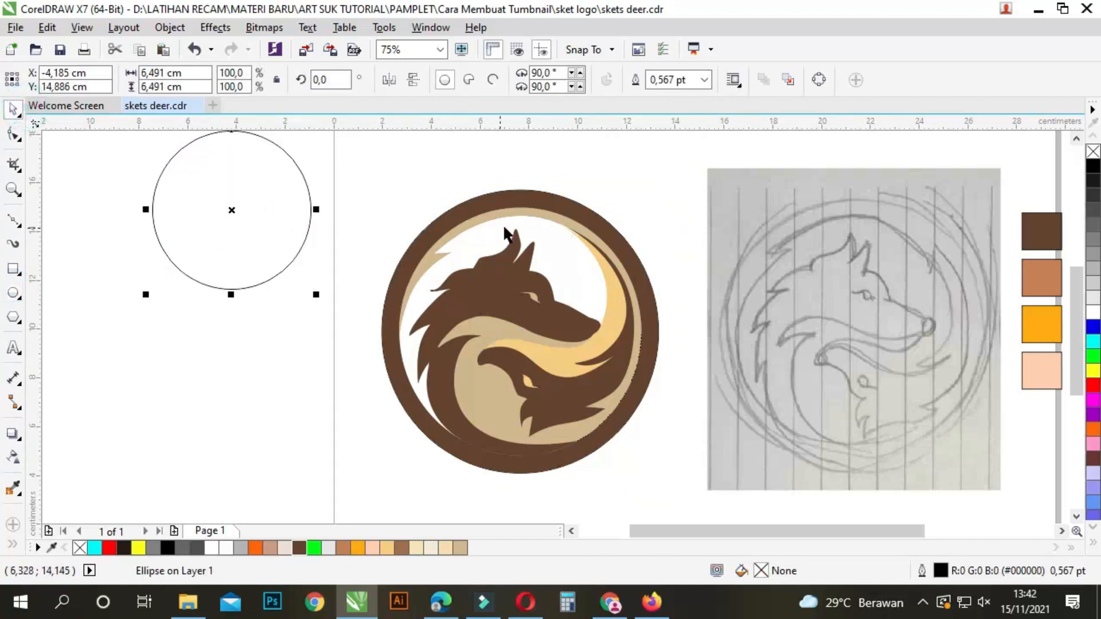
- Centre the circle on the logo horizontally and vertically and enlarge it to about 11 cm in diameter, inside the ring's outer edge
shift+click(497, 198)
key(e)
key(c)
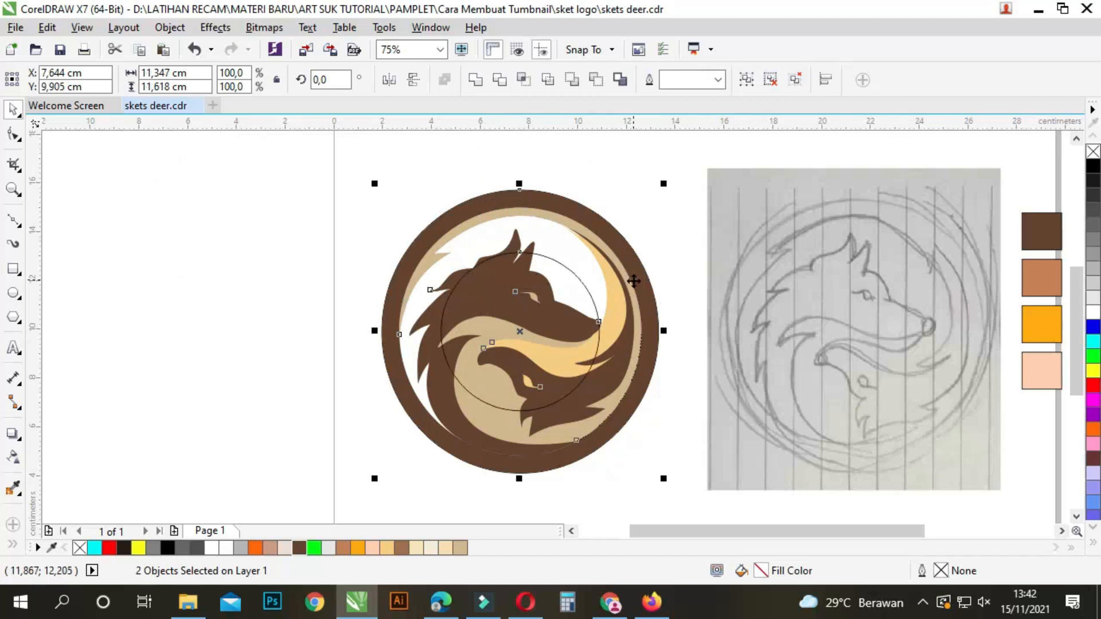
click(676, 164)
click(571, 271)
drag(603, 249, 656, 193)
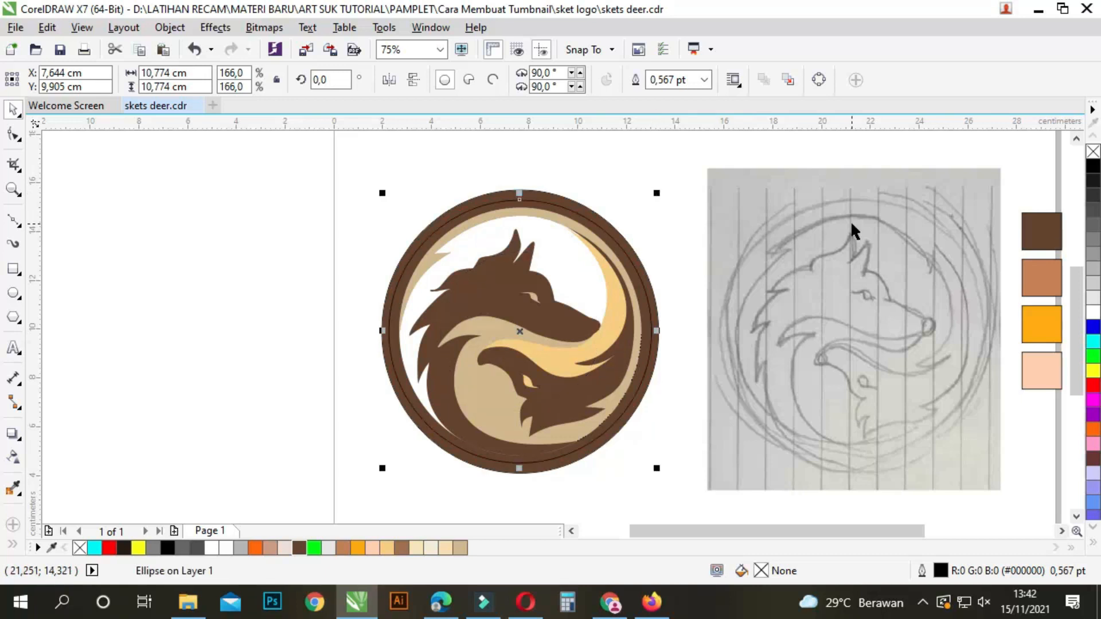
drag(658, 191, 660, 187)
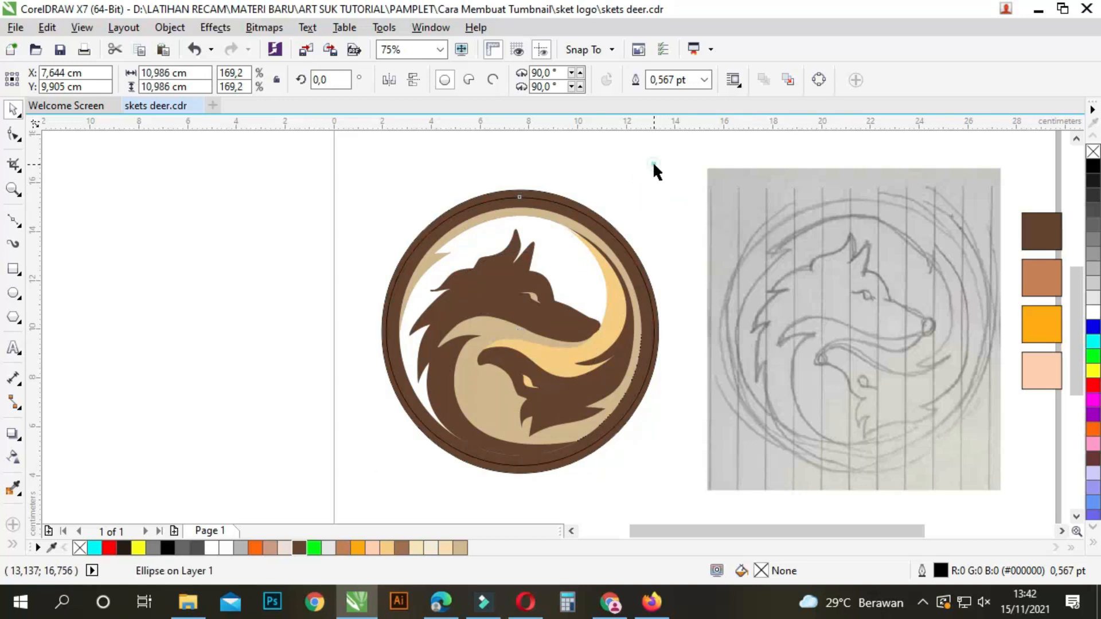
click(653, 162)
- Intersect the circle with the logo group to get a copy cropped to a true circle
scroll(519, 197, up, 2)
click(518, 191)
shift+click(532, 174)
click(523, 80)
scroll(633, 174, down, 3)
click(663, 144)
- Delete the original uncropped logo group and the helper circle, keeping only the cropped logo
scroll(650, 169, up, 2)
click(600, 196)
right_click(600, 196)
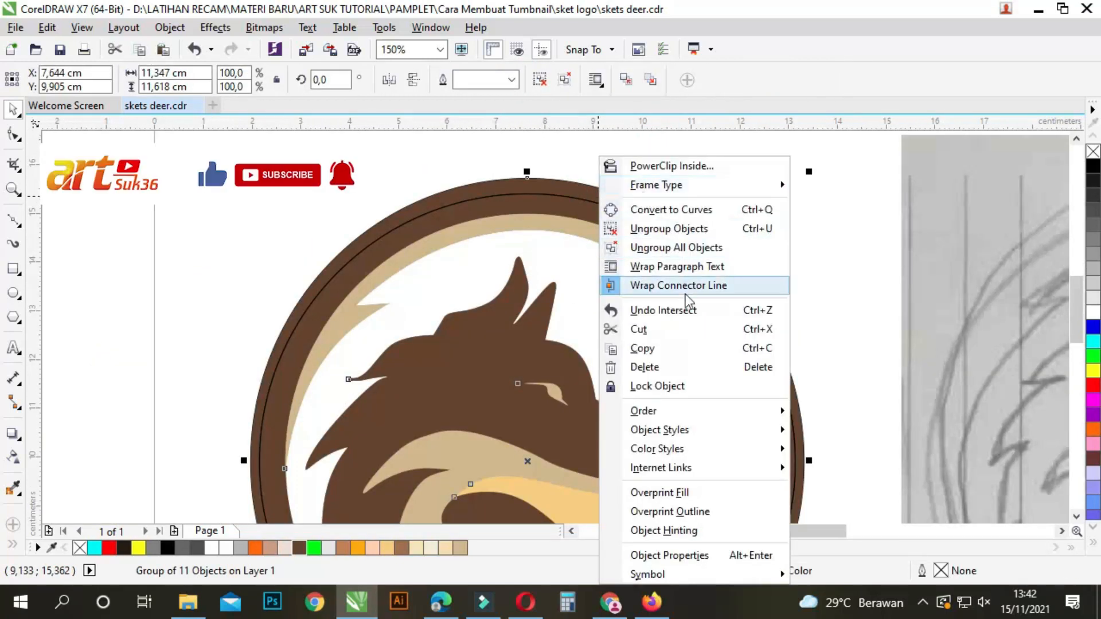
click(649, 364)
click(618, 217)
right_click(324, 210)
click(369, 327)
click(705, 165)
scroll(705, 166, down, 1)
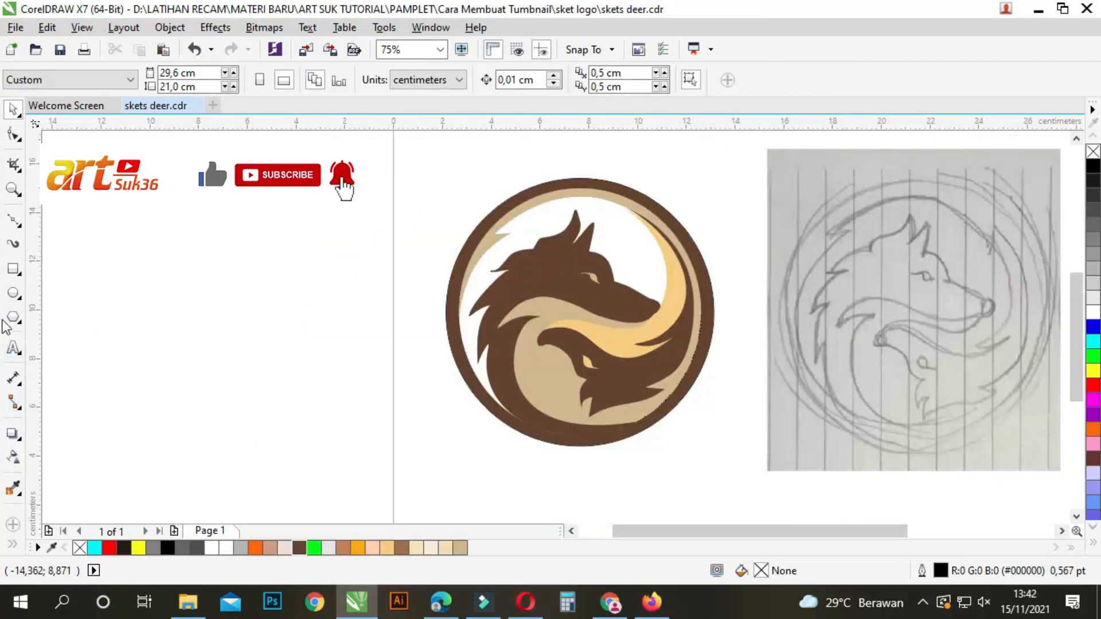
- Move the sketch image closer to the logo and enlarge both together to about 38 by 20 cm overall
scroll(567, 313, up, 1)
scroll(566, 312, down, 1)
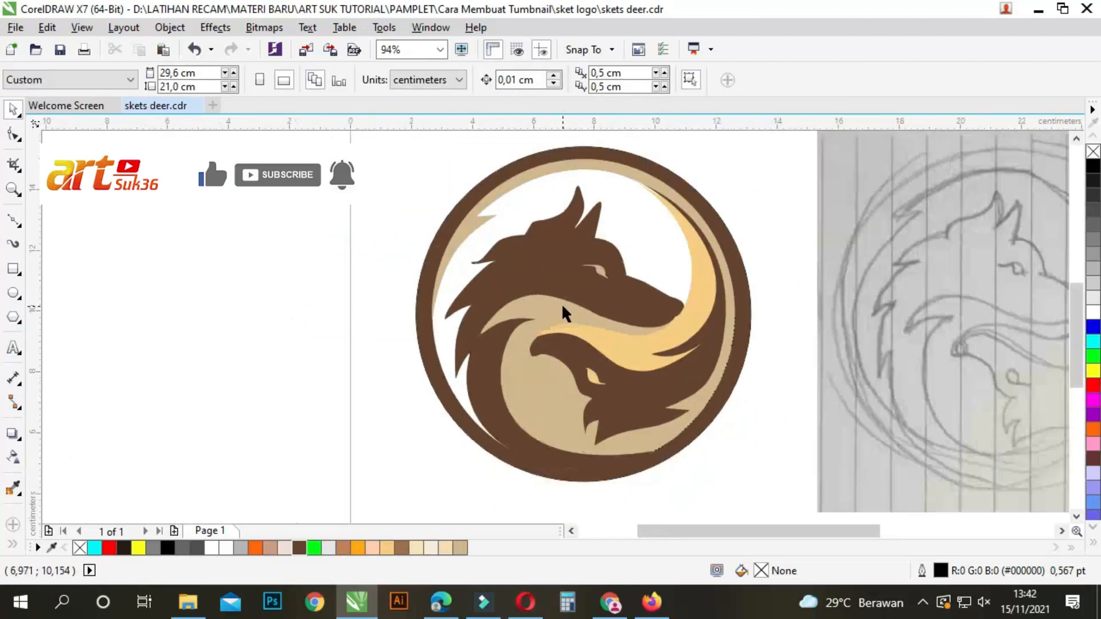
scroll(535, 295, down, 1)
drag(964, 172, 871, 399)
right_click(901, 274)
click(969, 364)
drag(813, 258, 784, 270)
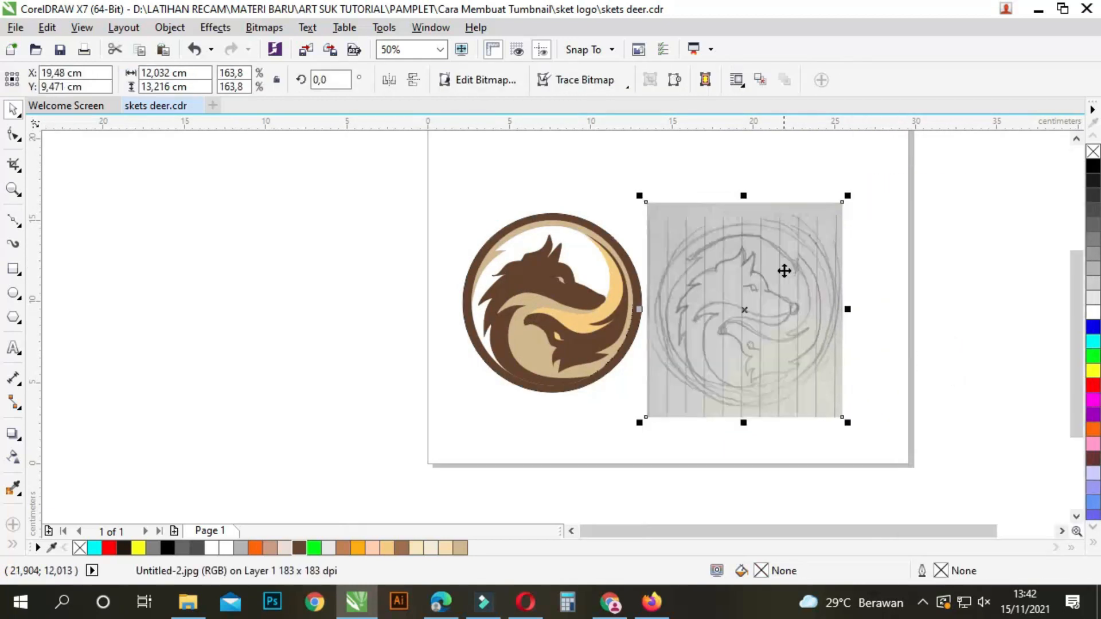
drag(373, 172, 965, 478)
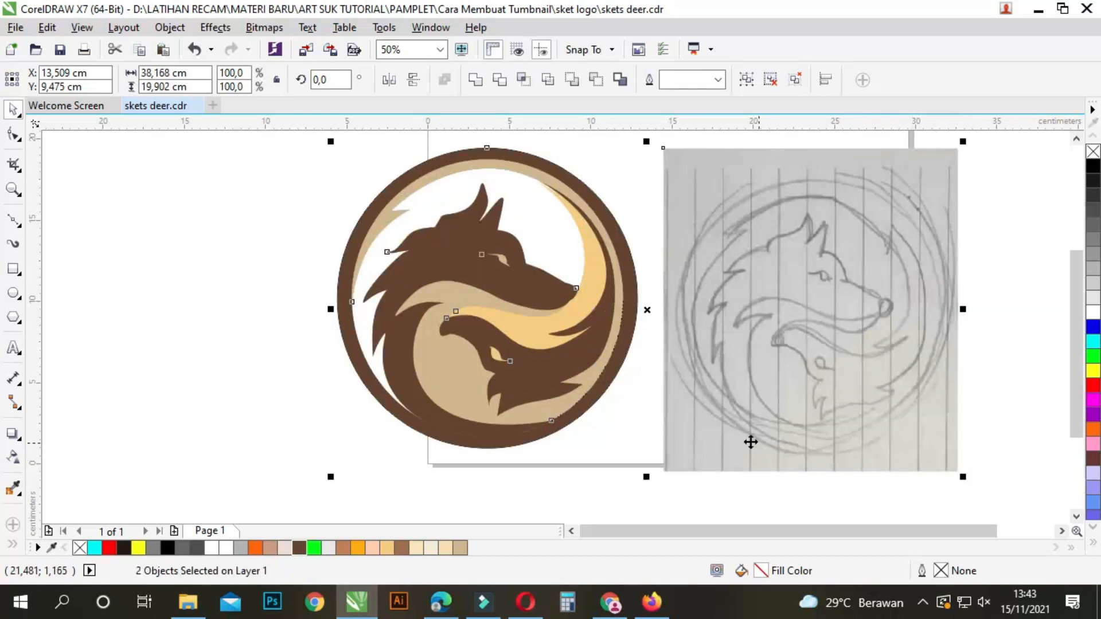
key(Escape)
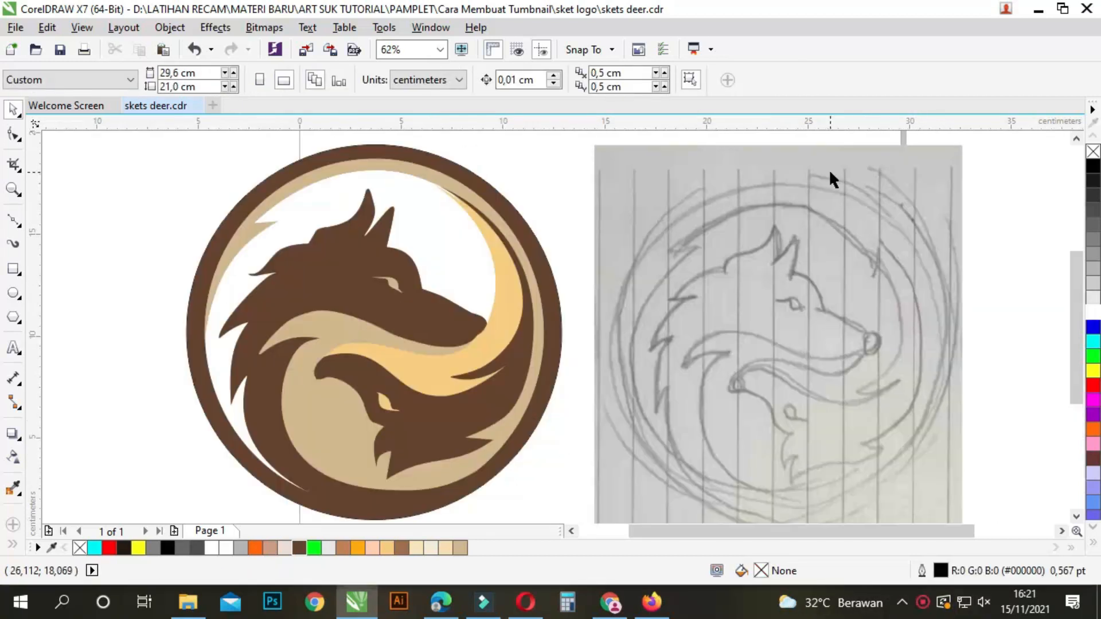
- Draw an open helper line from the lower wolf's snout down through the tan area to the ring's lower-right edge
click(14, 221)
click(353, 371)
click(314, 375)
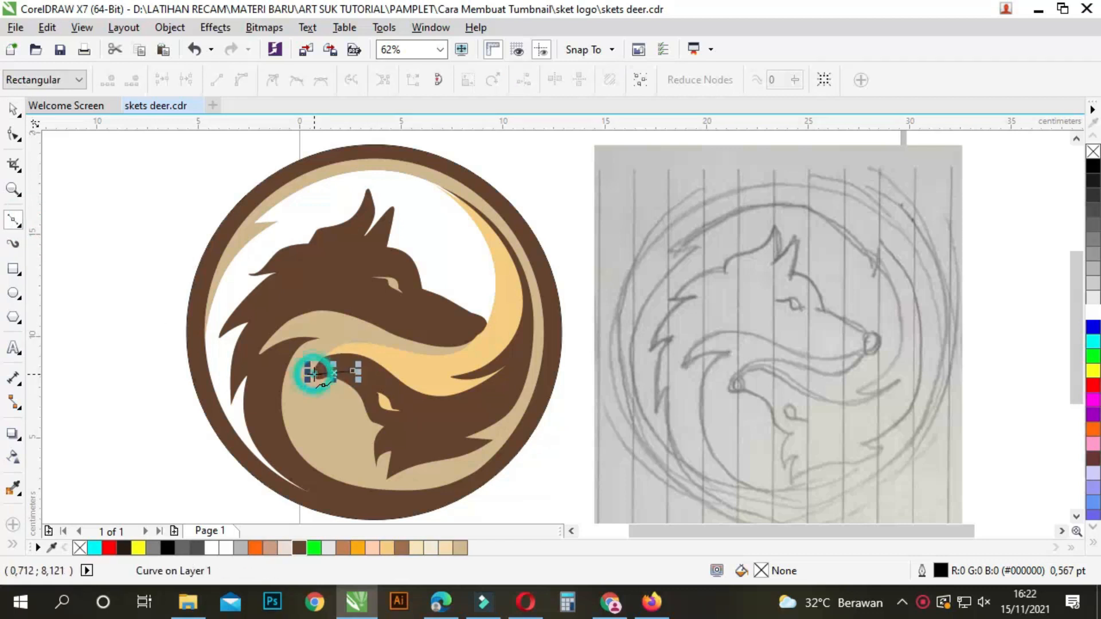
click(337, 458)
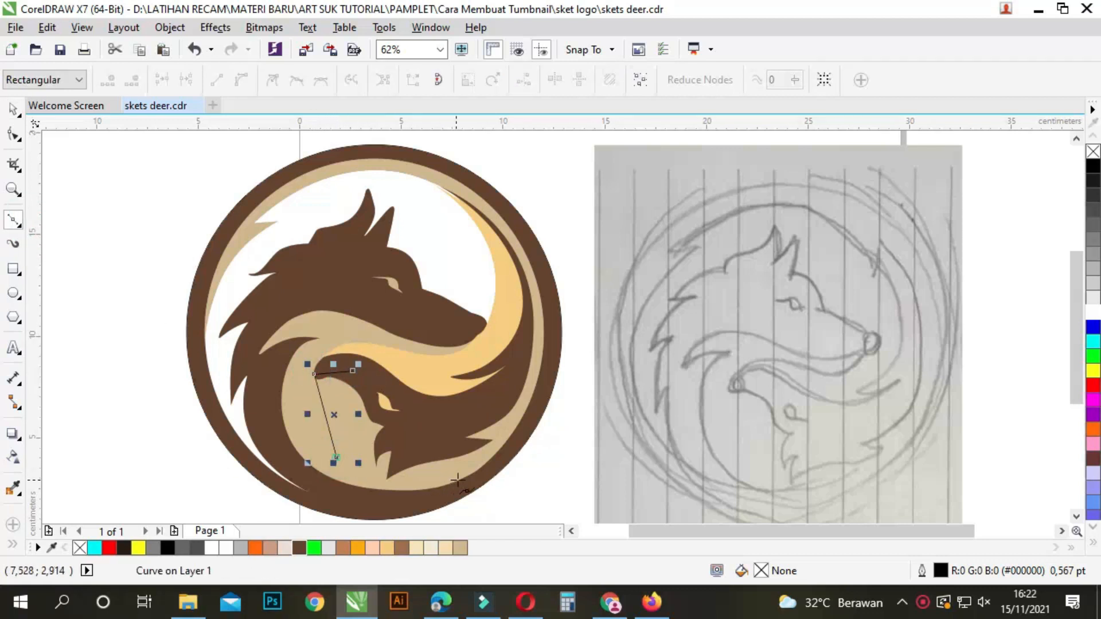
drag(482, 463, 538, 488)
- Convert the helper line's segments to curves, bow them outward and remove the corner node between them
key(F10)
click(323, 410)
click(241, 80)
click(405, 460)
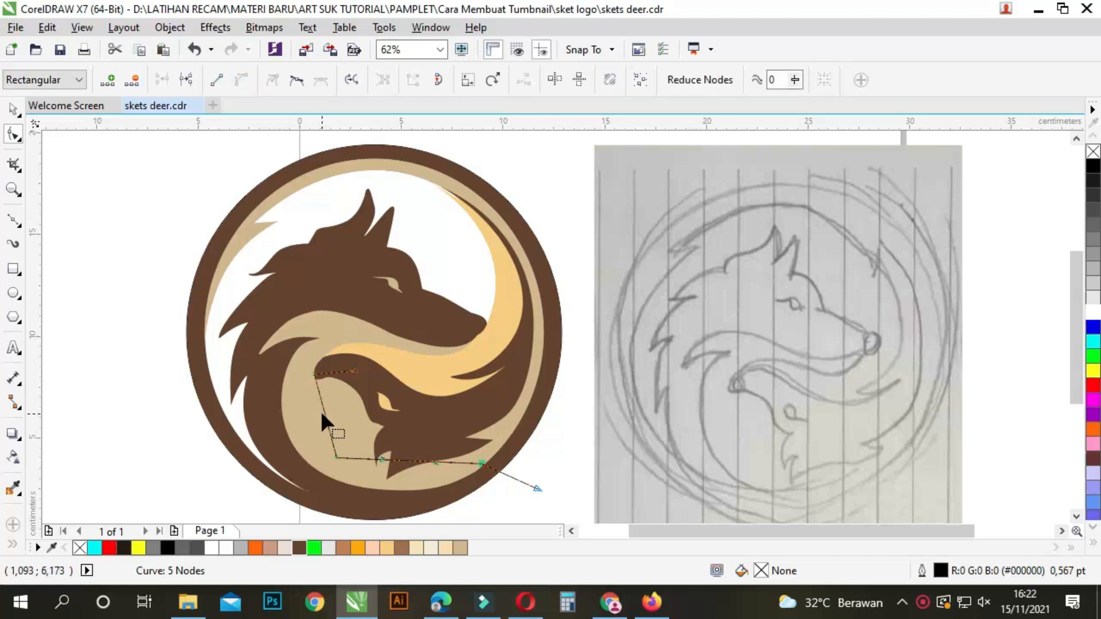
drag(321, 411, 305, 425)
drag(384, 459, 386, 480)
double_click(336, 457)
- Refine the helper curve into a smooth arc inside the tan area, tapering toward the lower-right ring edge
scroll(479, 471, up, 3)
drag(500, 413, 544, 410)
scroll(625, 378, down, 2)
drag(449, 446, 456, 486)
scroll(275, 344, down, 1)
scroll(280, 250, up, 2)
scroll(311, 264, down, 1)
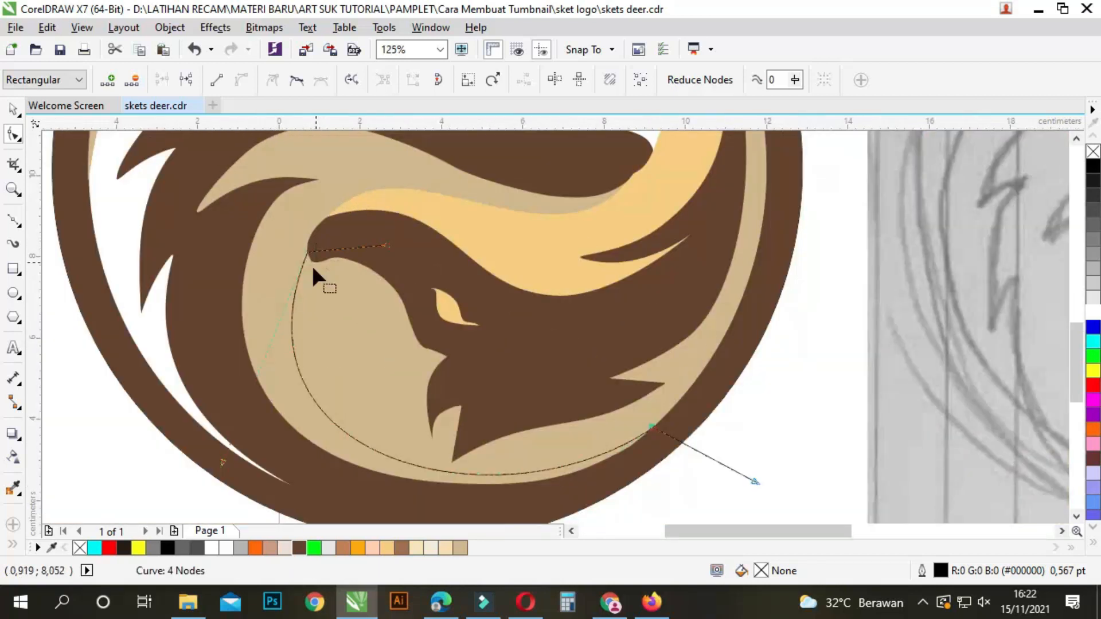
drag(226, 462, 248, 453)
scroll(263, 500, down, 1)
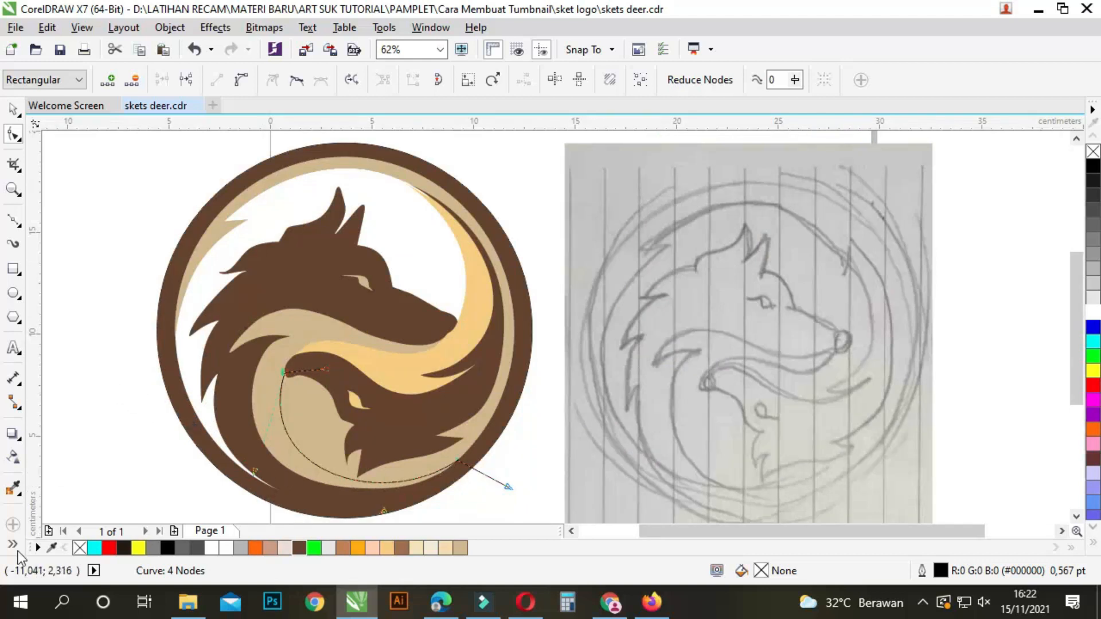
- Create a Smart Fill shape from the tan neck band outside the arc and recolour it with the gold band's #F5CC7A
click(39, 539)
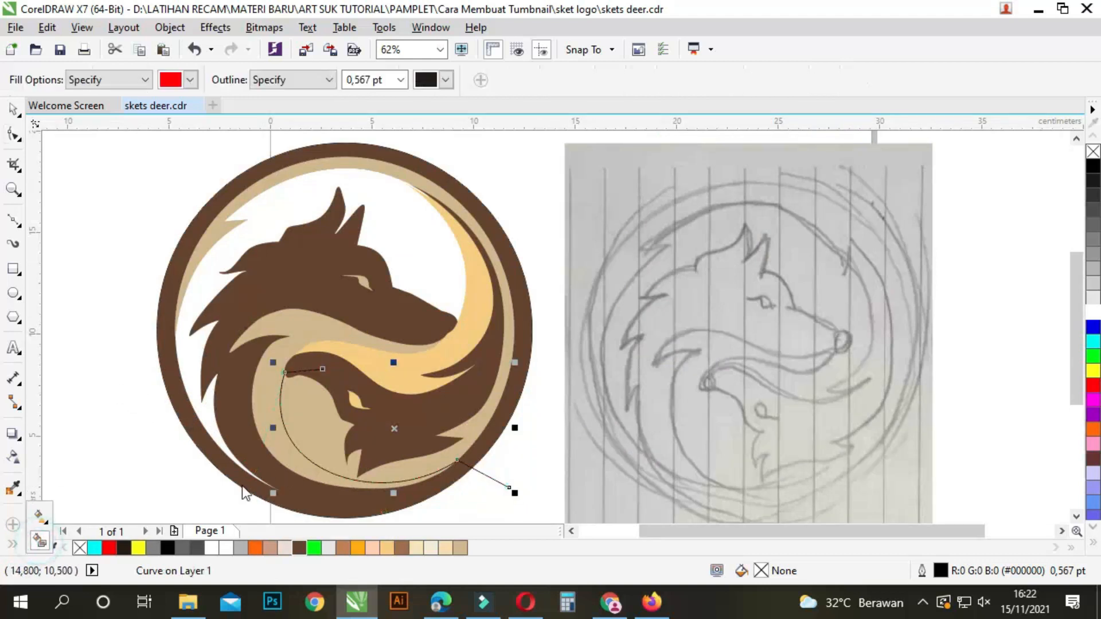
click(265, 399)
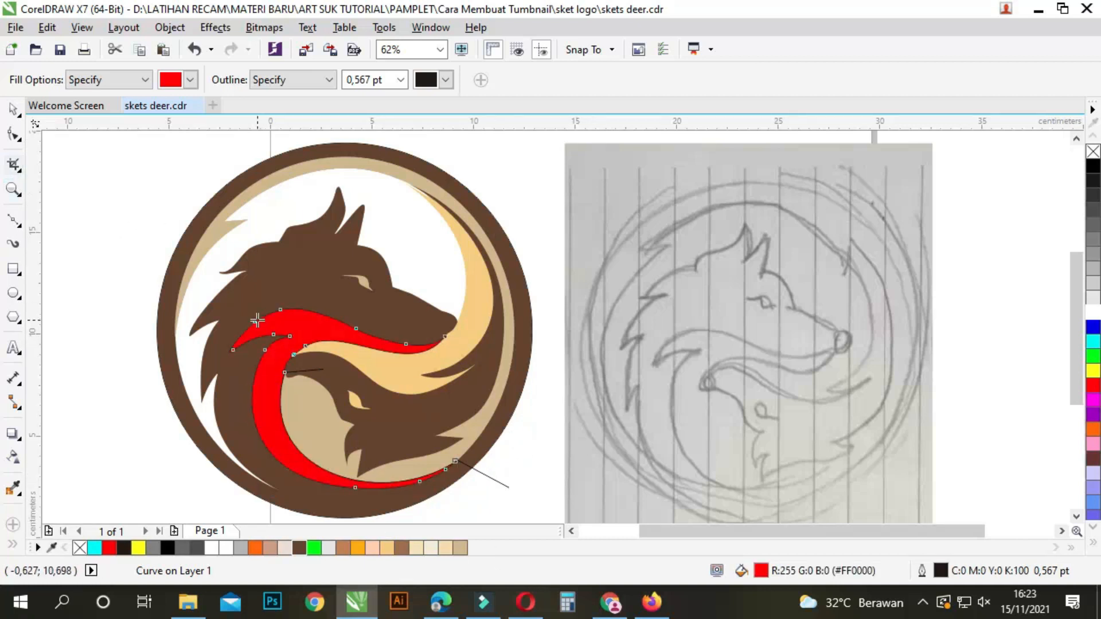
scroll(603, 316, down, 1)
key(i)
scroll(537, 393, up, 1)
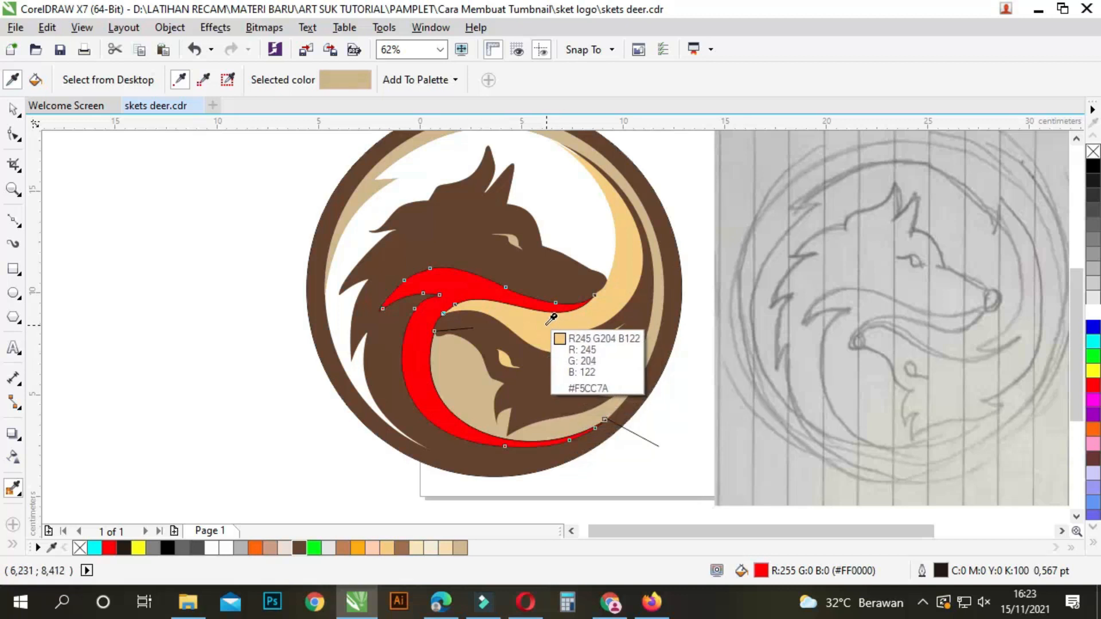
click(551, 324)
click(454, 287)
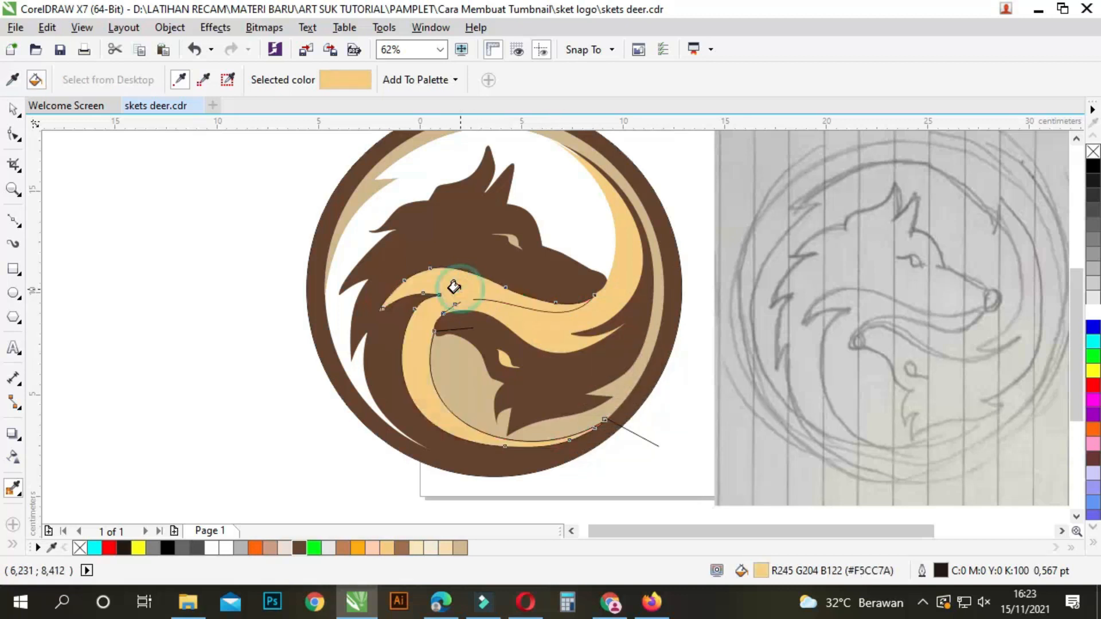
- Sample the tan of the area inside the arc and fill the white background behind the upper wolf with it
click(12, 80)
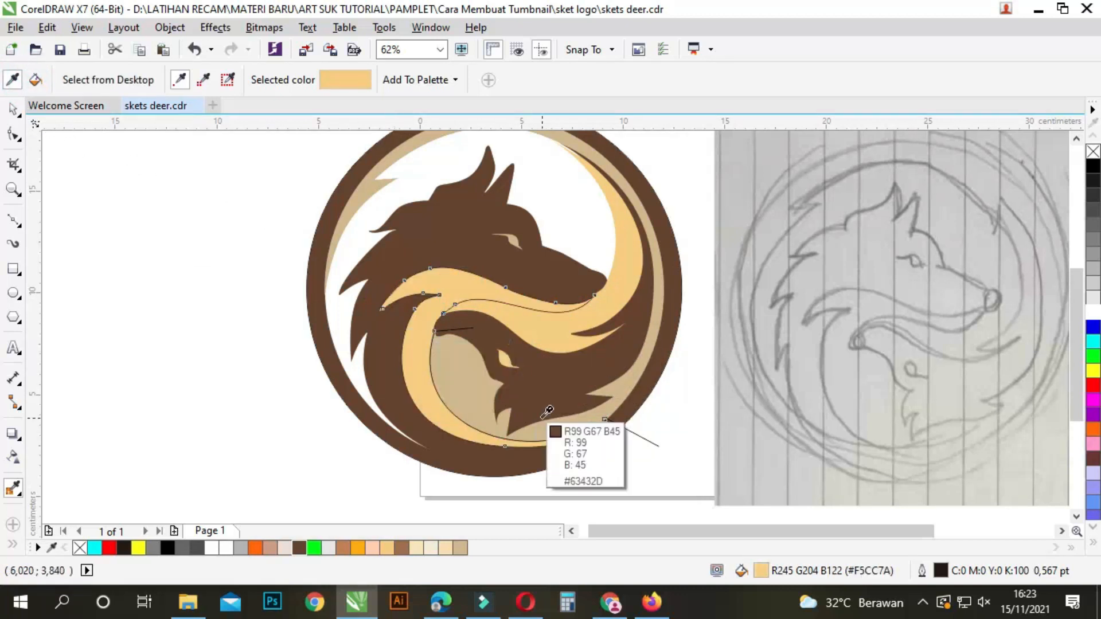
click(473, 384)
click(572, 223)
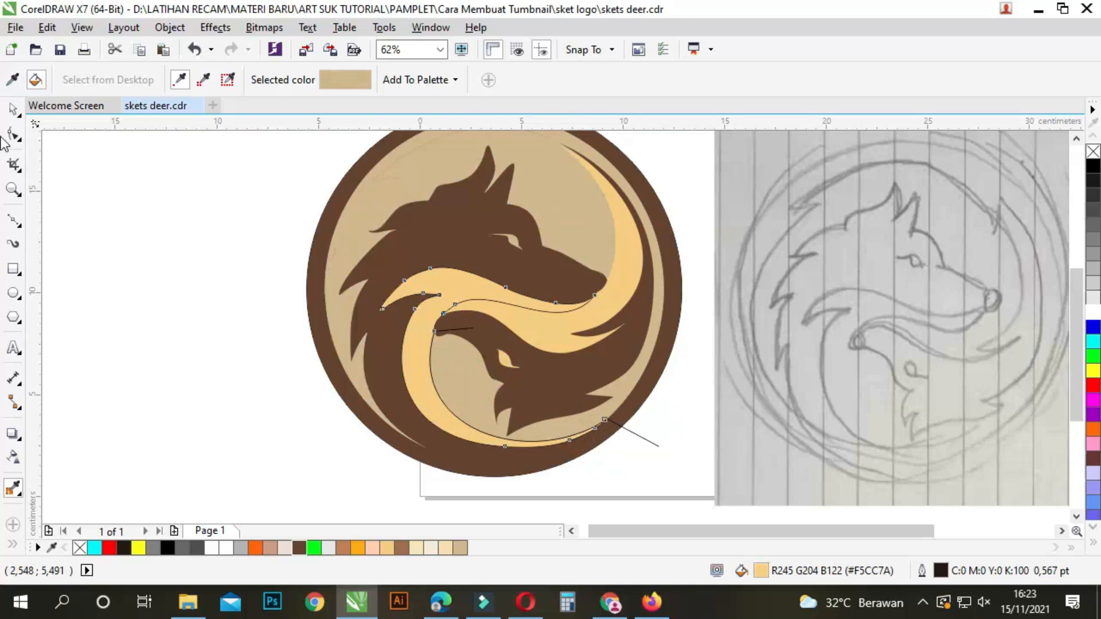
- Delete the helper curve and remove the outline from the new neck band shape
click(15, 109)
click(228, 300)
click(481, 301)
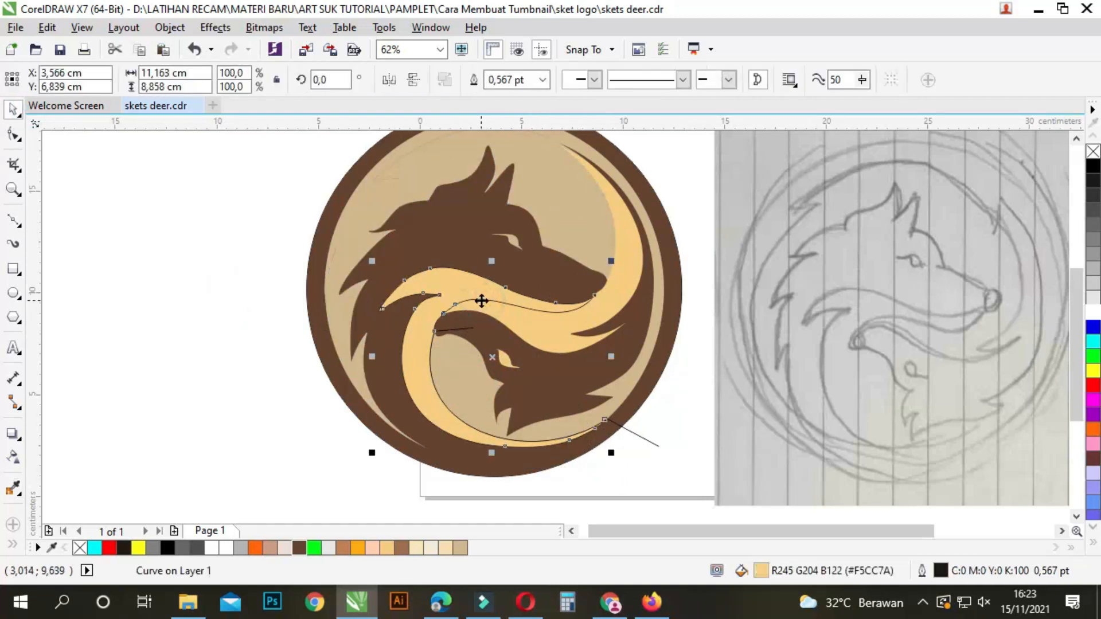
right_click(639, 436)
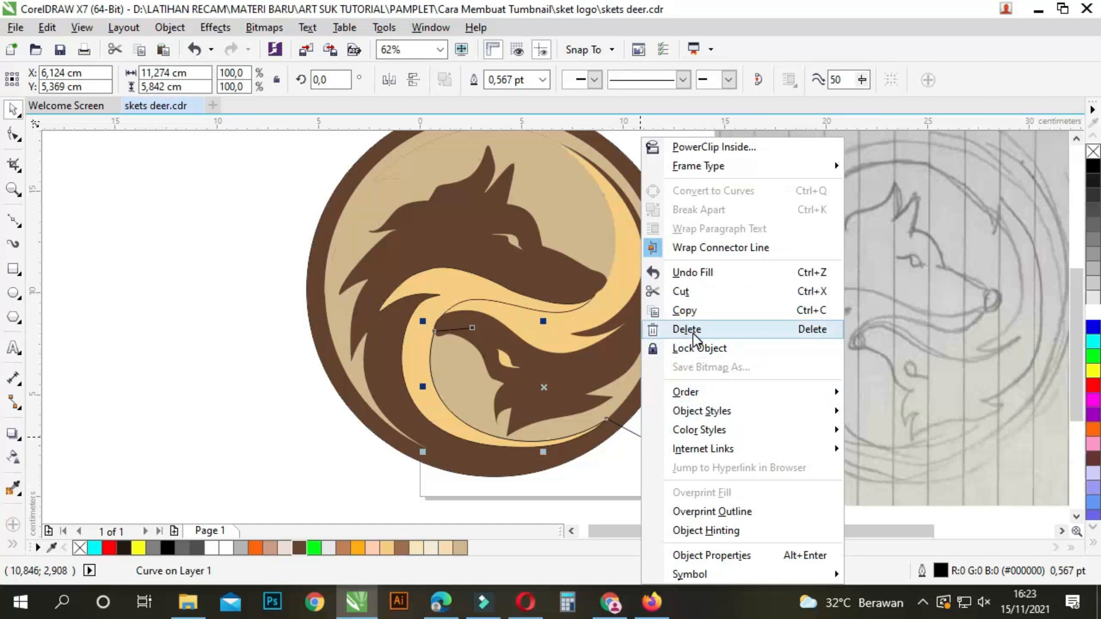
click(694, 328)
click(463, 305)
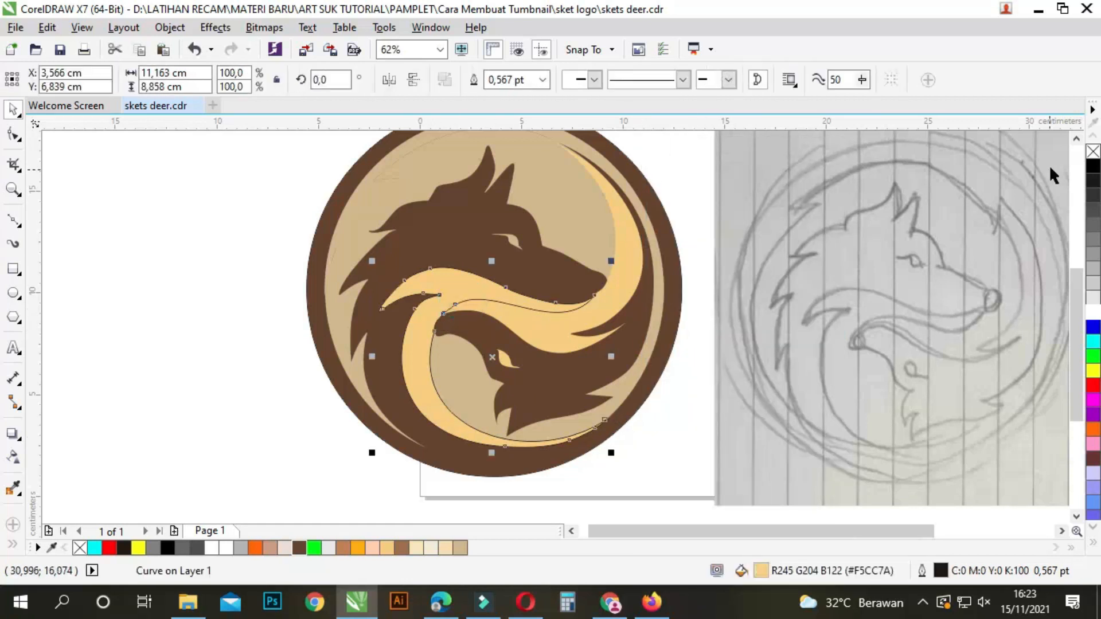
click(204, 258)
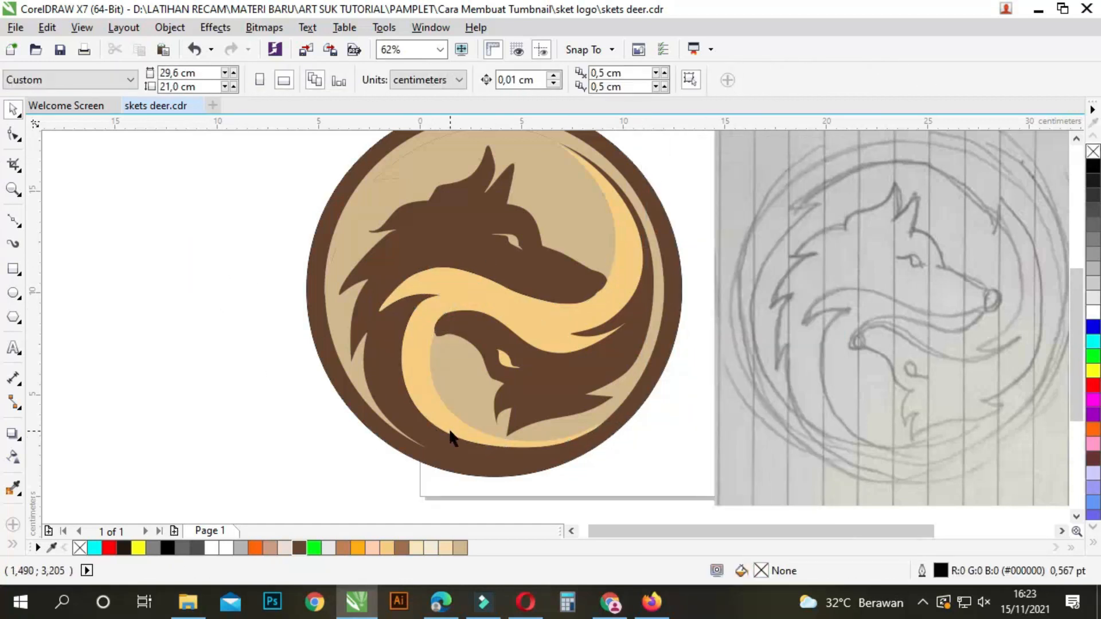
- Recolour the new neck band cream (#F2ECD9) and apply the palette's gold to the adjoining band
scroll(438, 427, down, 2)
click(436, 349)
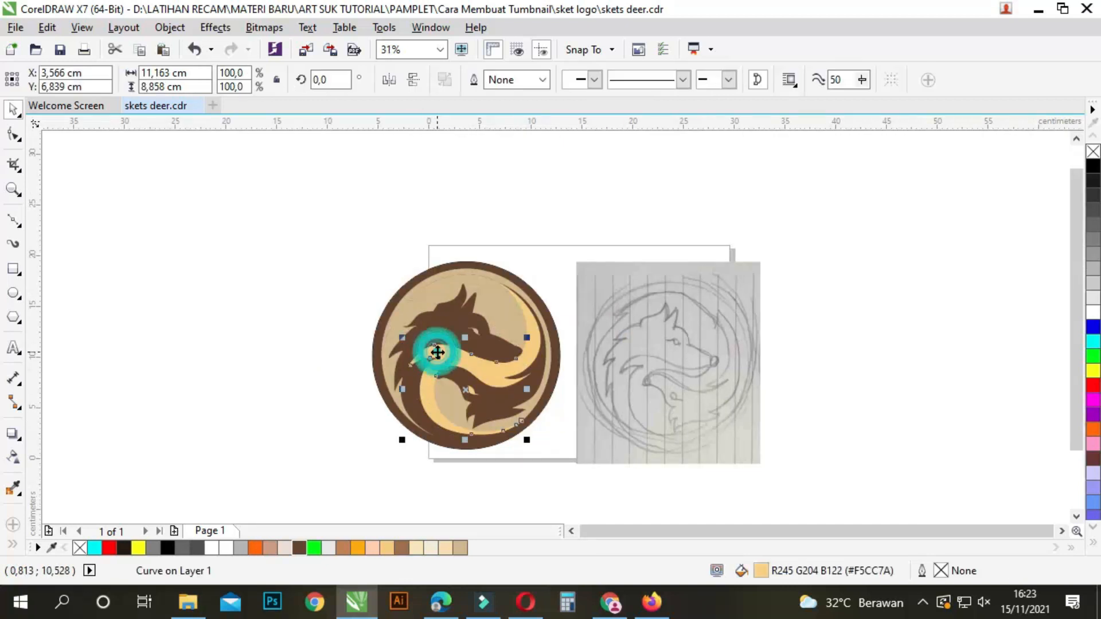
click(429, 549)
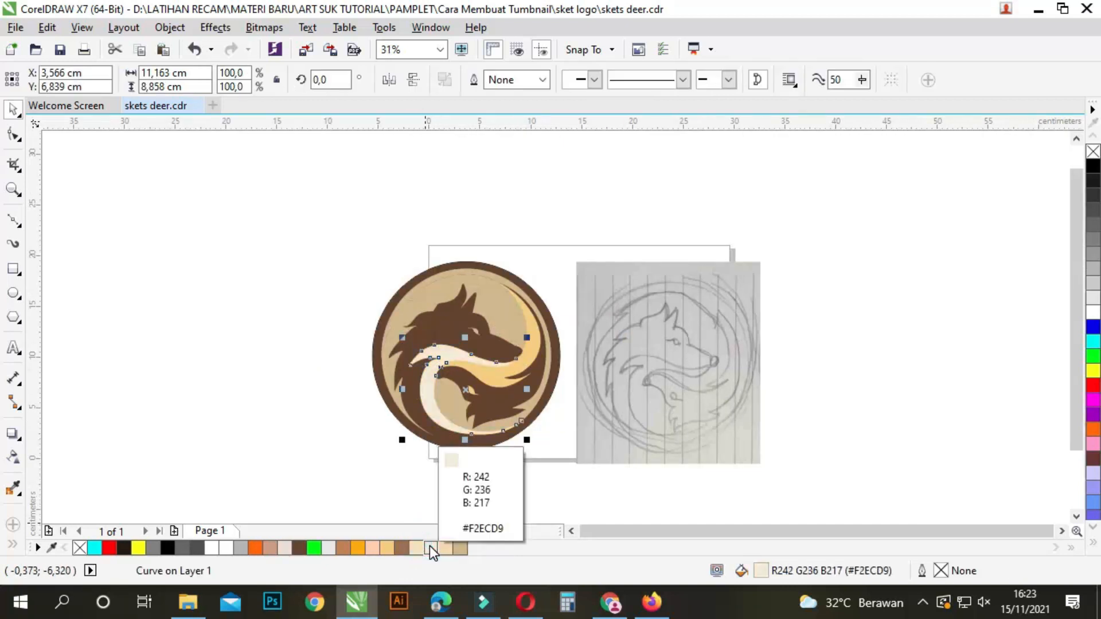
click(253, 258)
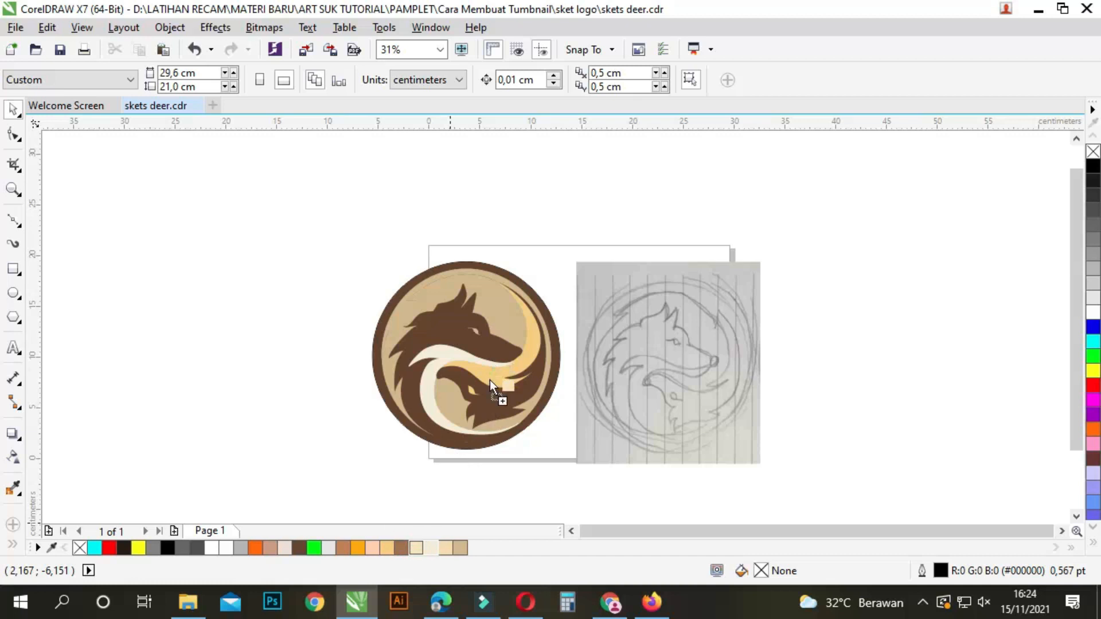
drag(387, 549, 478, 374)
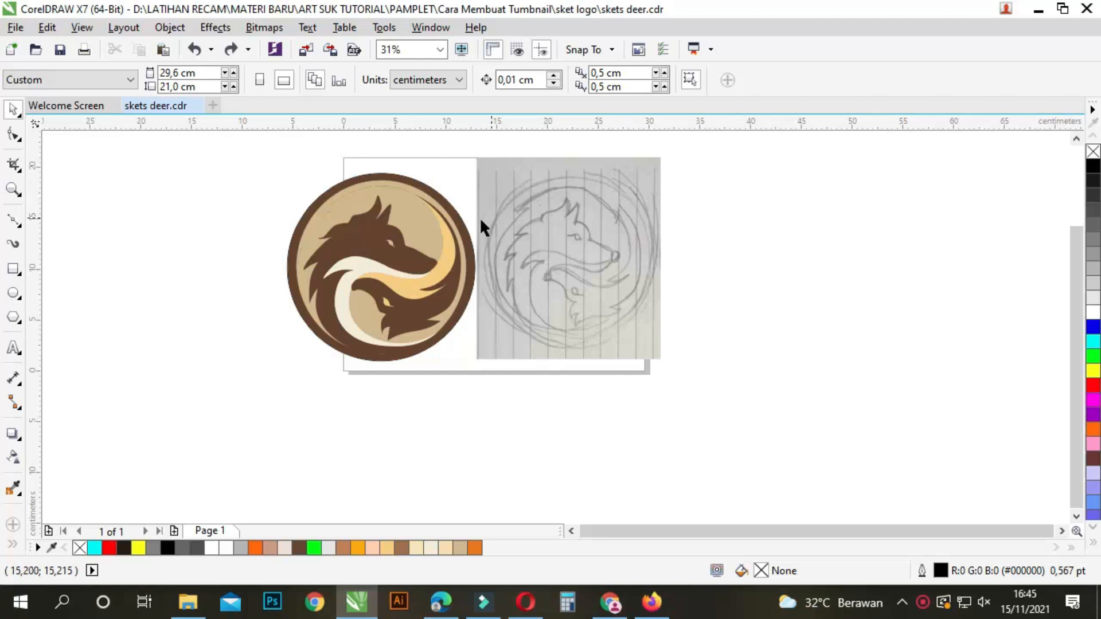
- Apply a linear gradient to the tan background behind the upper wolf, running from the ring's top toward the lower left
click(418, 229)
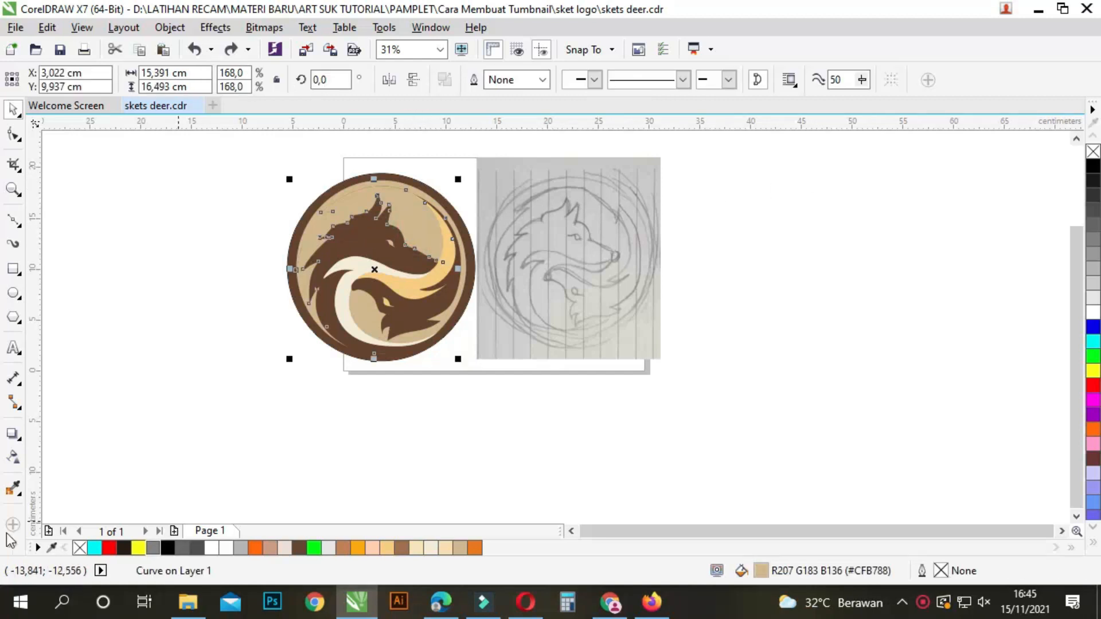
click(13, 545)
click(39, 516)
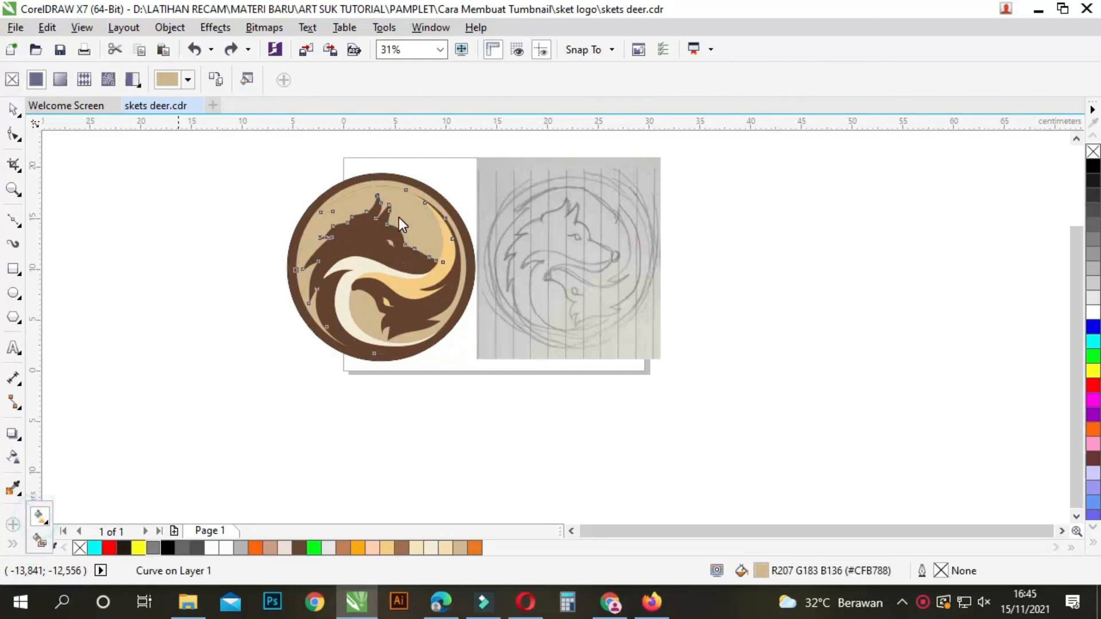
drag(284, 242, 216, 237)
drag(390, 331, 329, 418)
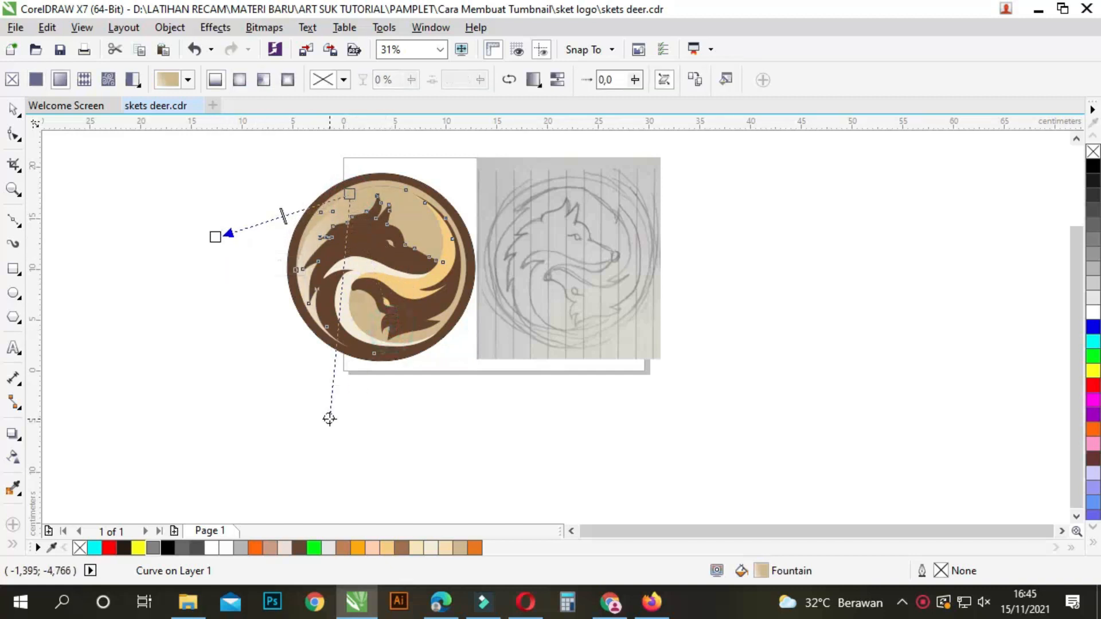
drag(350, 194, 388, 178)
drag(364, 467, 271, 445)
drag(216, 237, 201, 321)
- Change the background gradient's start colour to a golden yellow, trying darker browns first
click(388, 178)
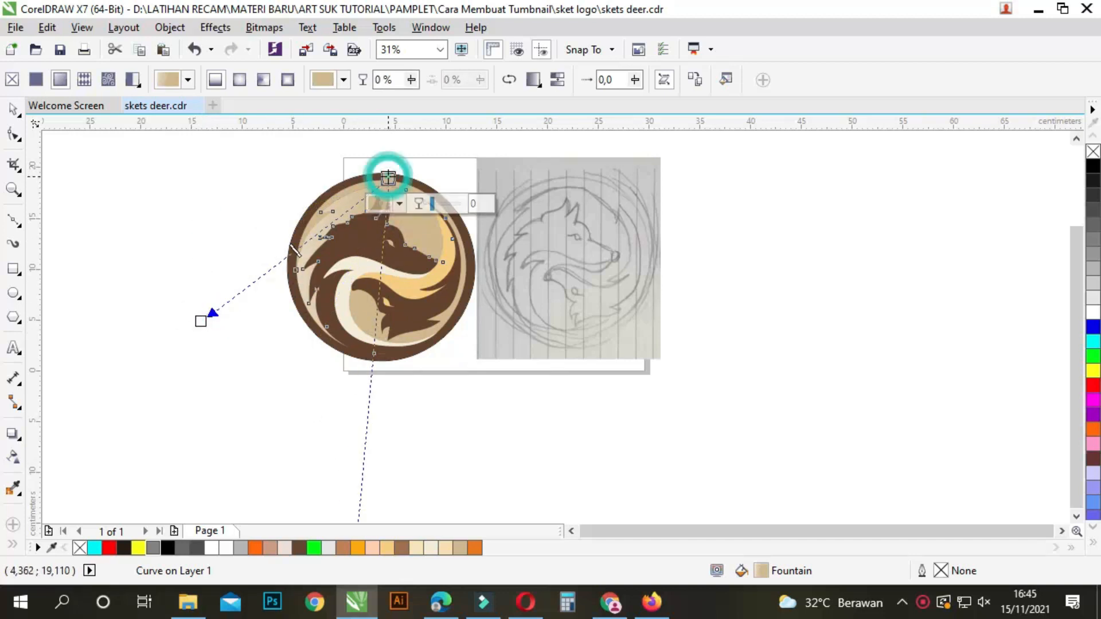
click(400, 204)
click(439, 329)
click(405, 346)
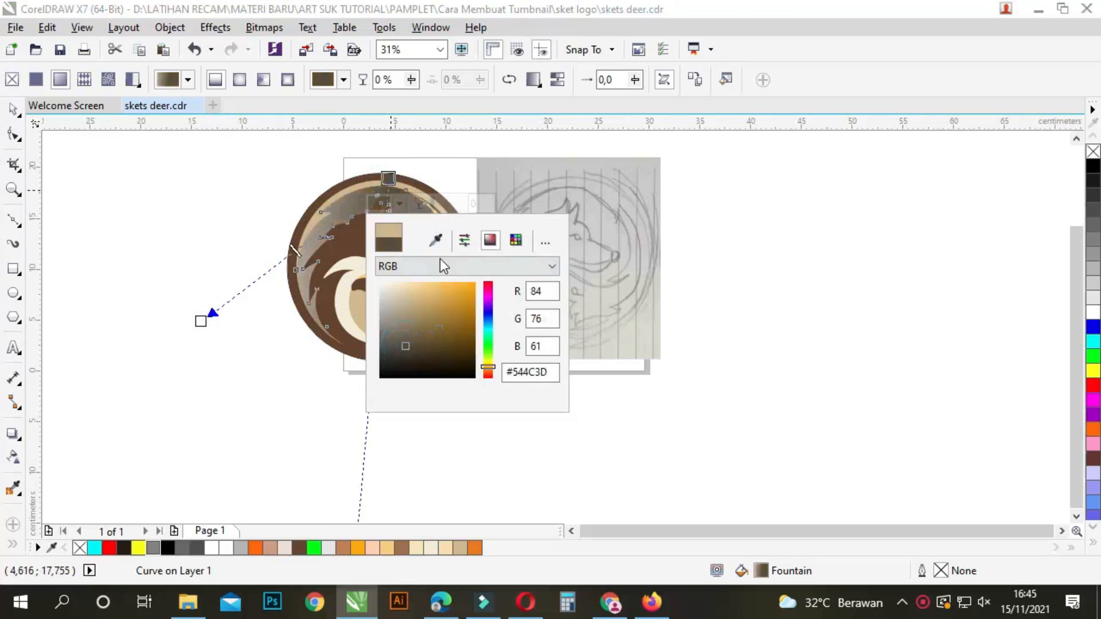
click(433, 300)
click(429, 332)
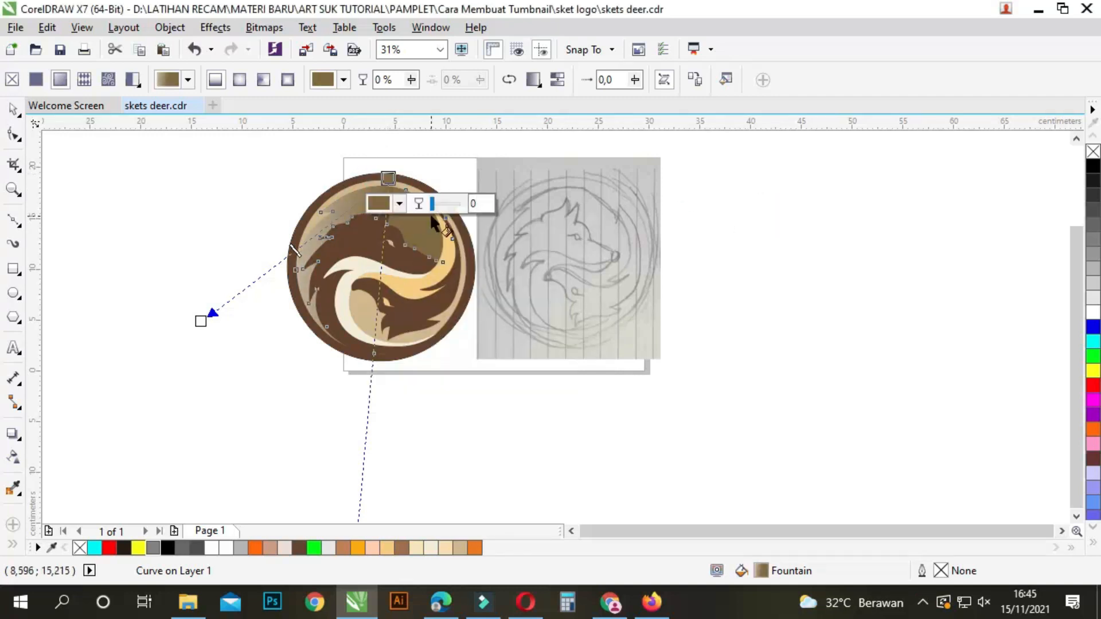
click(399, 203)
click(453, 286)
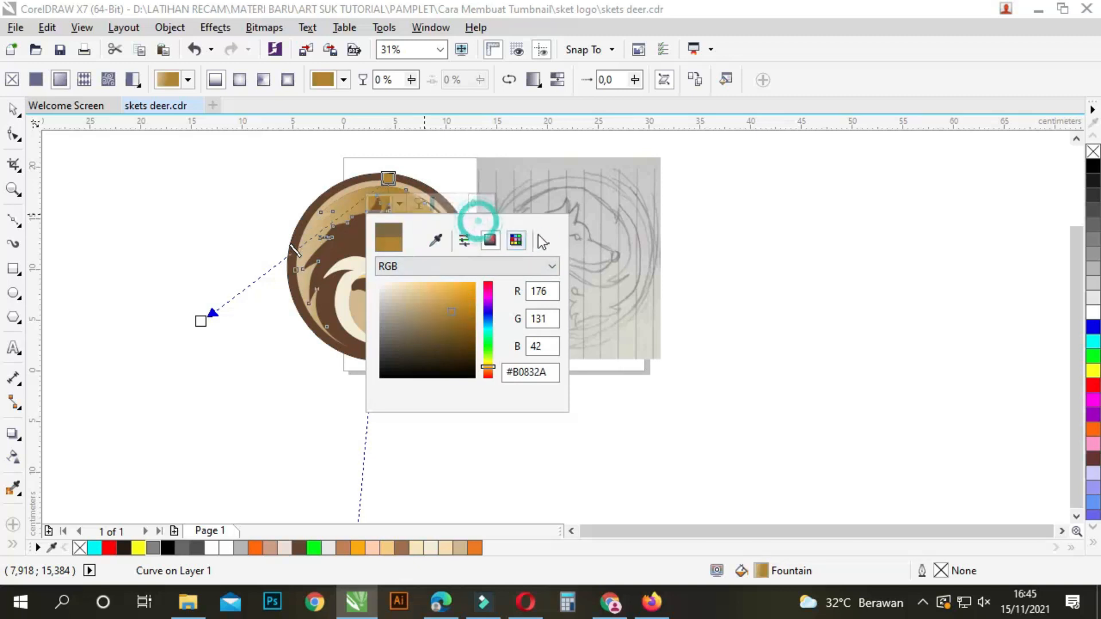
click(438, 321)
click(428, 314)
click(439, 295)
click(419, 327)
click(442, 293)
- Set the background gradient's end colour to white with 0% transparency
click(201, 321)
click(212, 346)
click(204, 379)
click(476, 398)
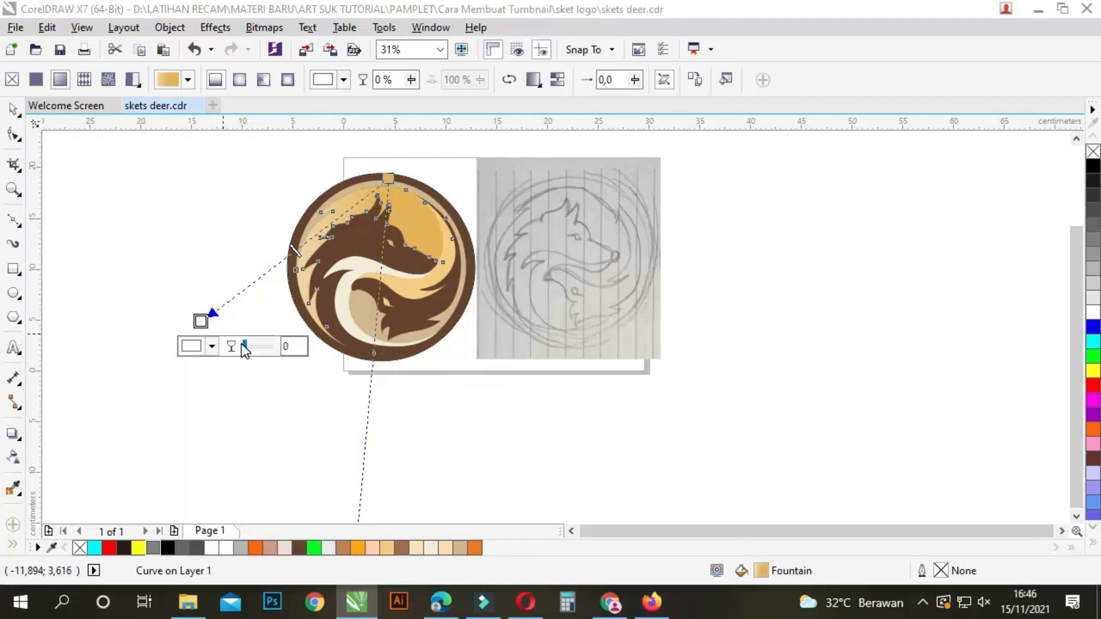
drag(262, 342, 243, 344)
- Reposition the background gradient so it runs from beyond the ring's upper right to near its left edge
drag(389, 179, 506, 131)
drag(201, 321, 282, 238)
key(space)
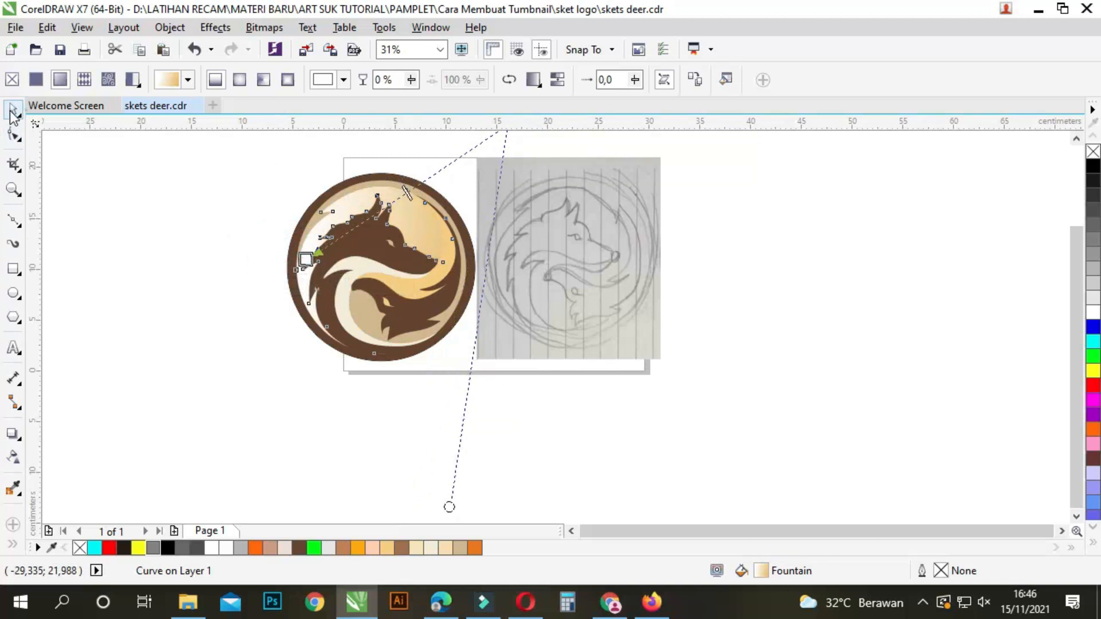
key(Escape)
- Apply a linear gradient to the tan backing shape behind the lower wolf, running from its face area toward the lower right outside the ring
click(369, 312)
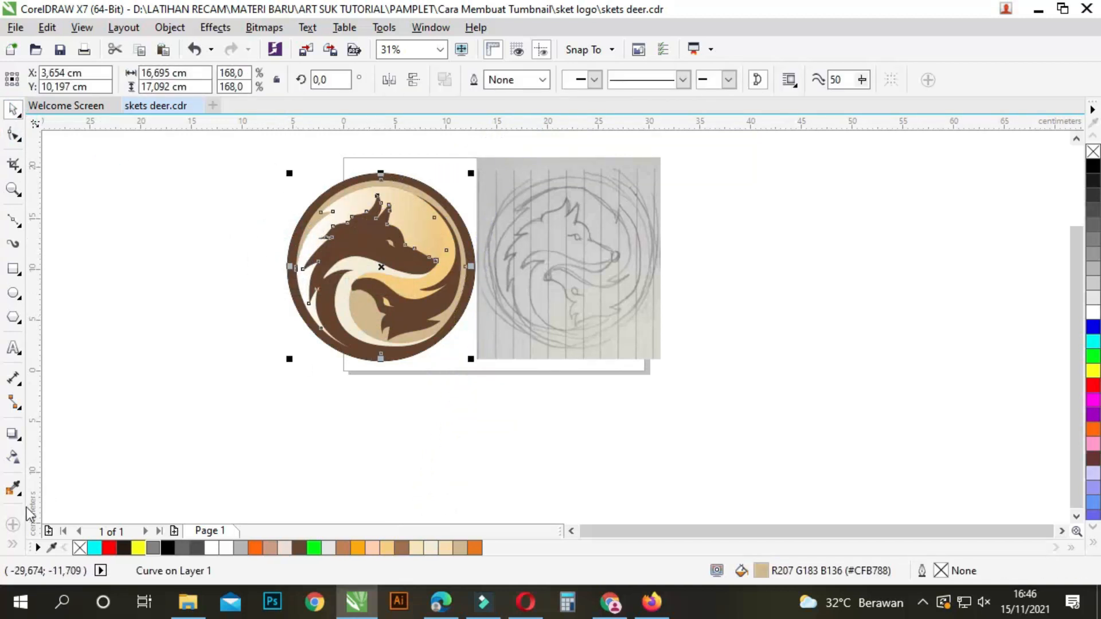
click(18, 545)
click(38, 518)
drag(365, 308, 454, 437)
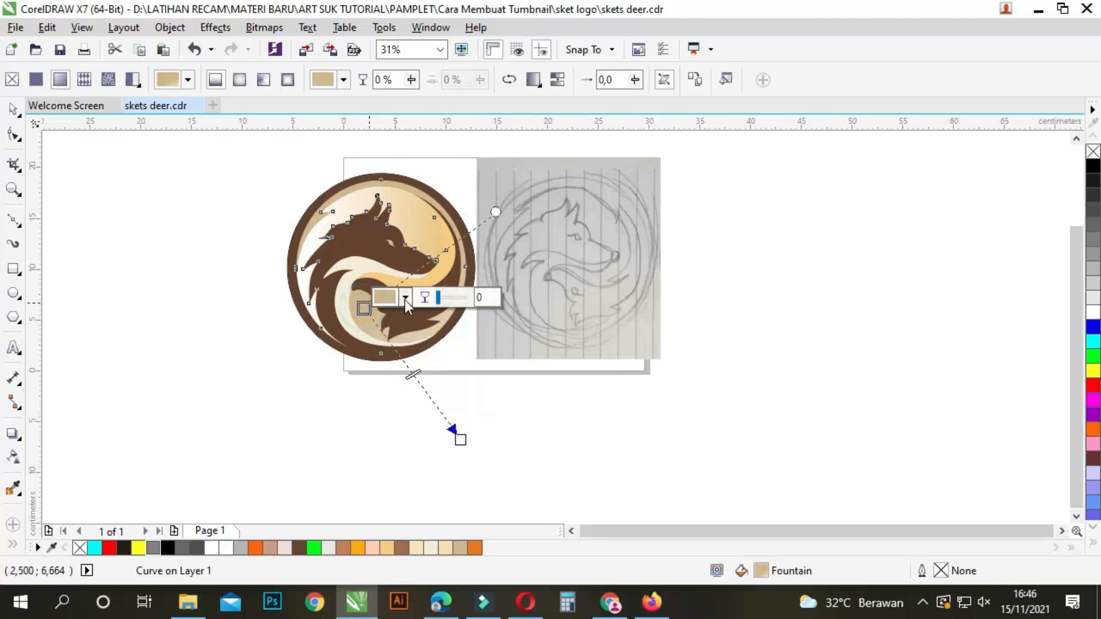
- Set the backing gradient's start colour to reddish brown #805740, comparing it with lighter and more olive browns first
click(406, 298)
click(491, 459)
click(434, 418)
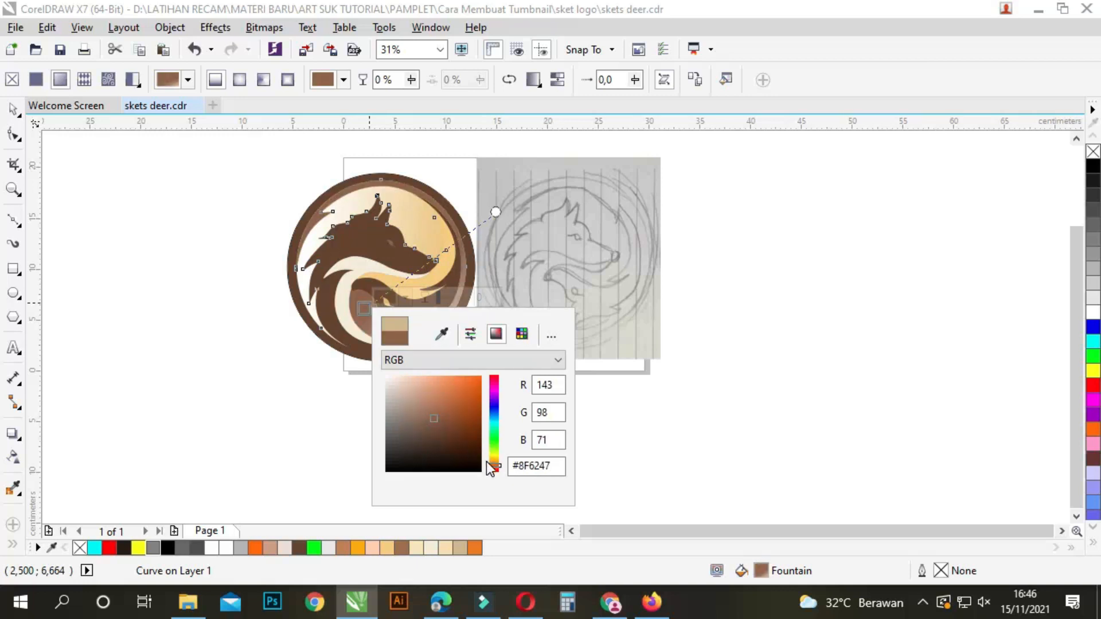
click(434, 414)
click(434, 424)
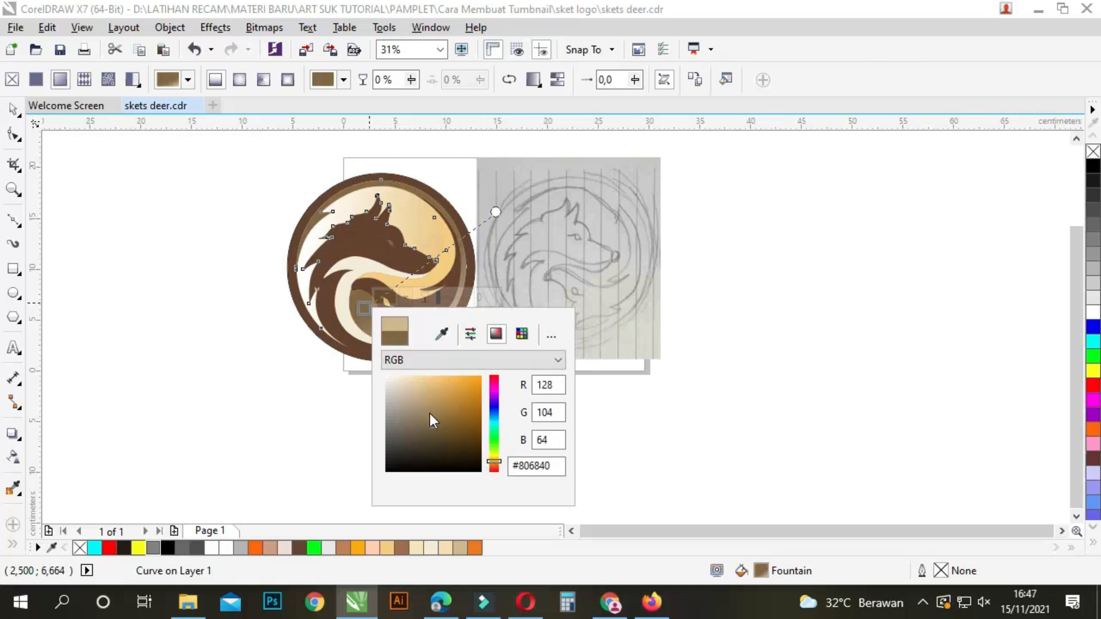
click(494, 466)
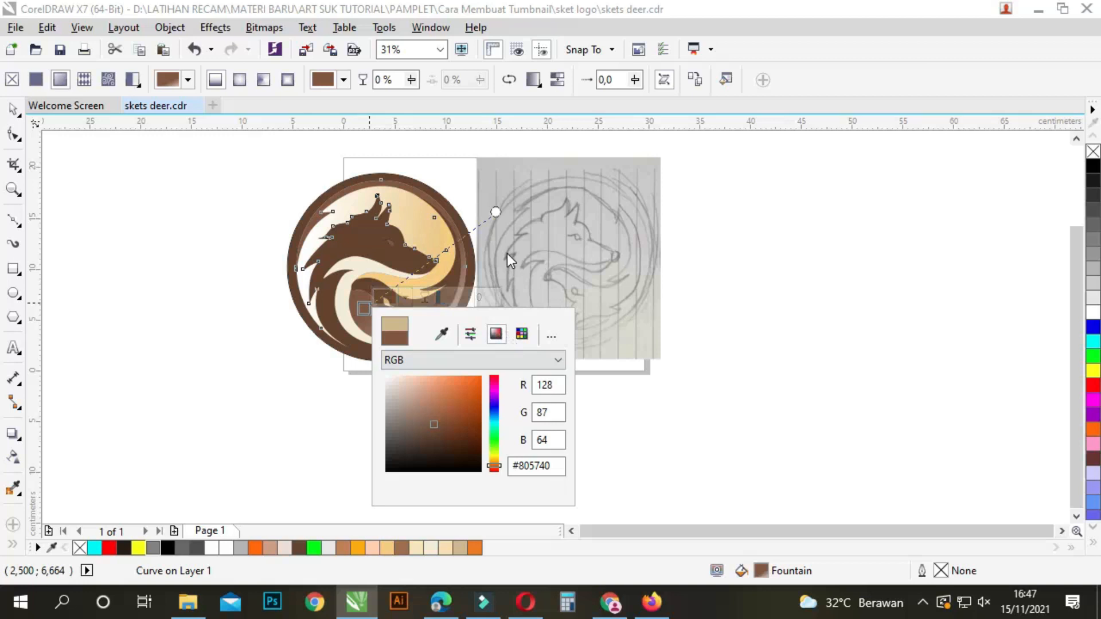
click(494, 211)
- Shorten the backing gradient so it runs from the upper wolf's neck to the ring's lower-right edge
drag(455, 438, 423, 368)
drag(423, 238, 466, 306)
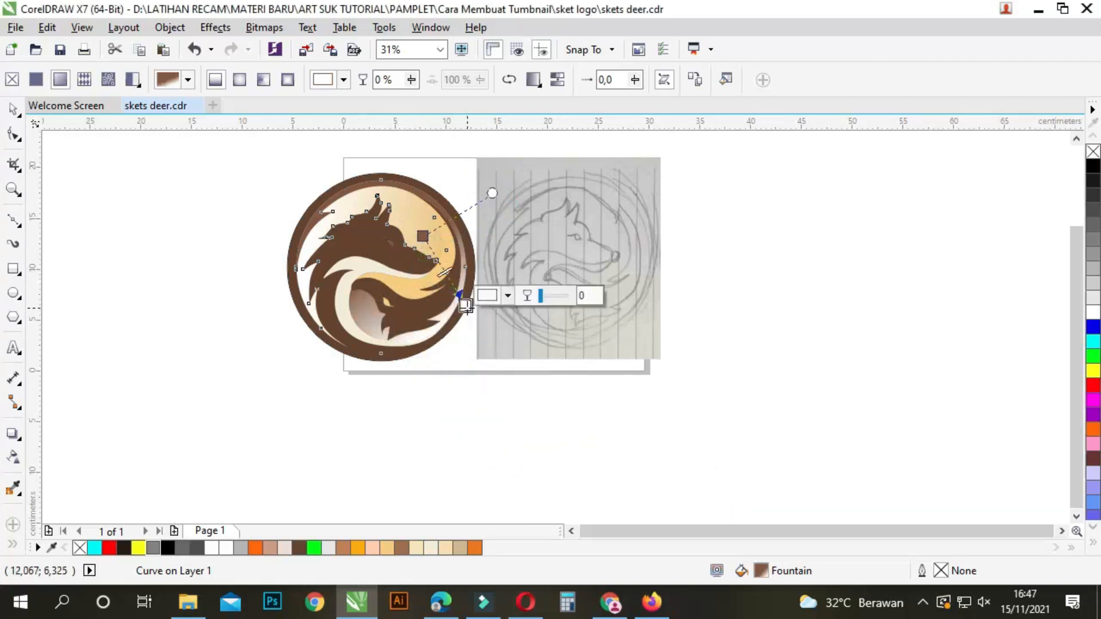
drag(421, 236, 372, 255)
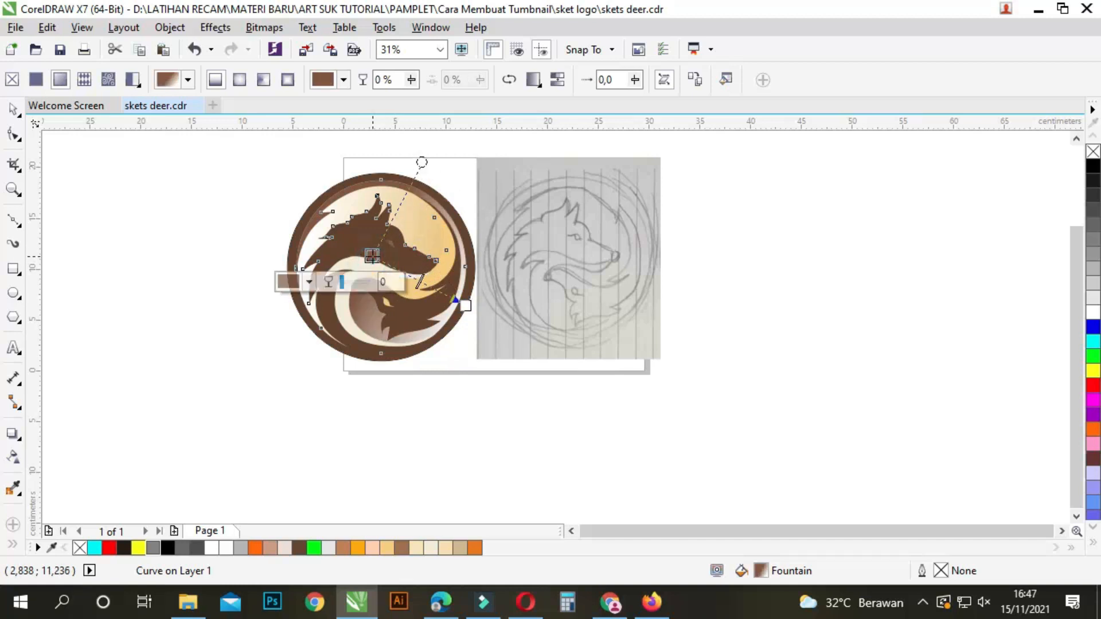
- Change the backing gradient's start colour to a golden olive brown
click(310, 281)
drag(396, 451, 397, 449)
click(352, 400)
click(351, 411)
click(623, 435)
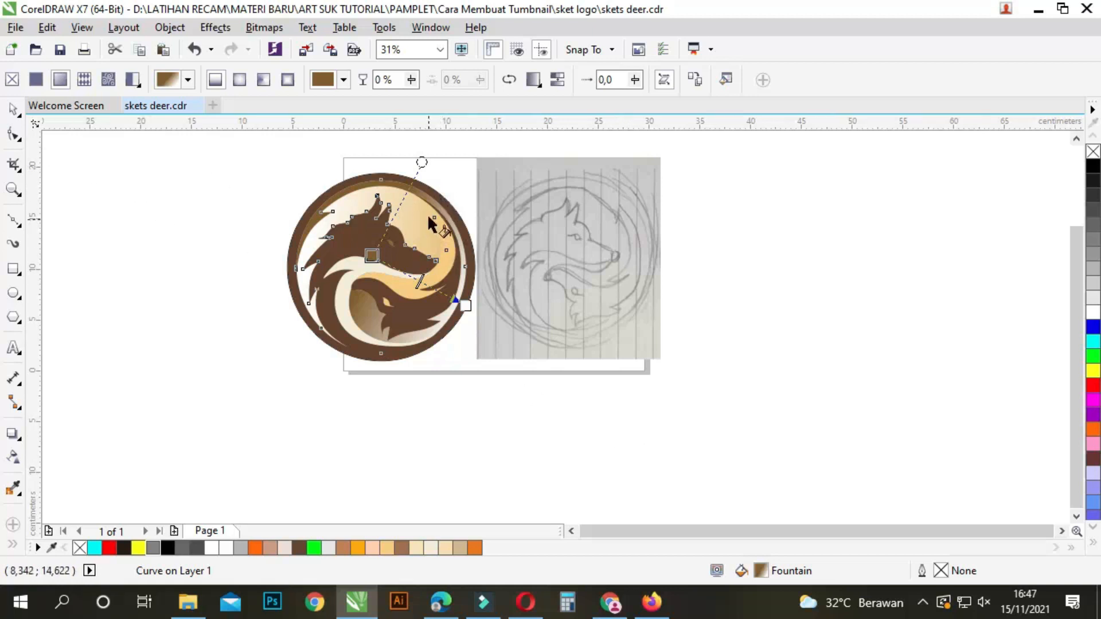
- Angle the backing gradient more steeply, ending just outside the ring's lower right, and widen it toward the sketch's upper right
drag(422, 162, 517, 138)
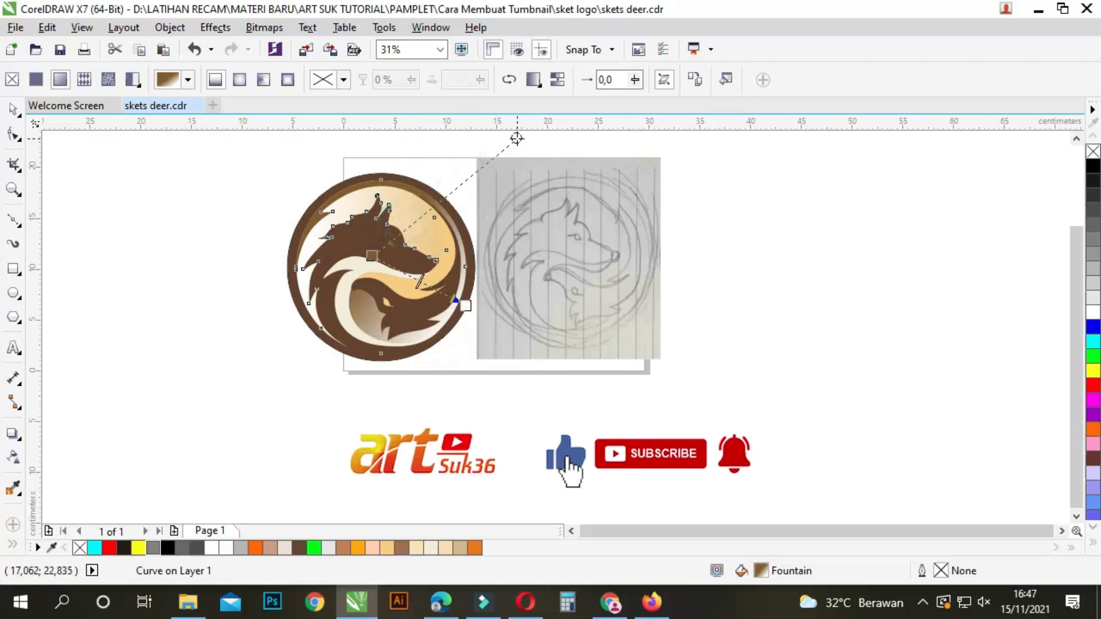
drag(465, 305, 465, 351)
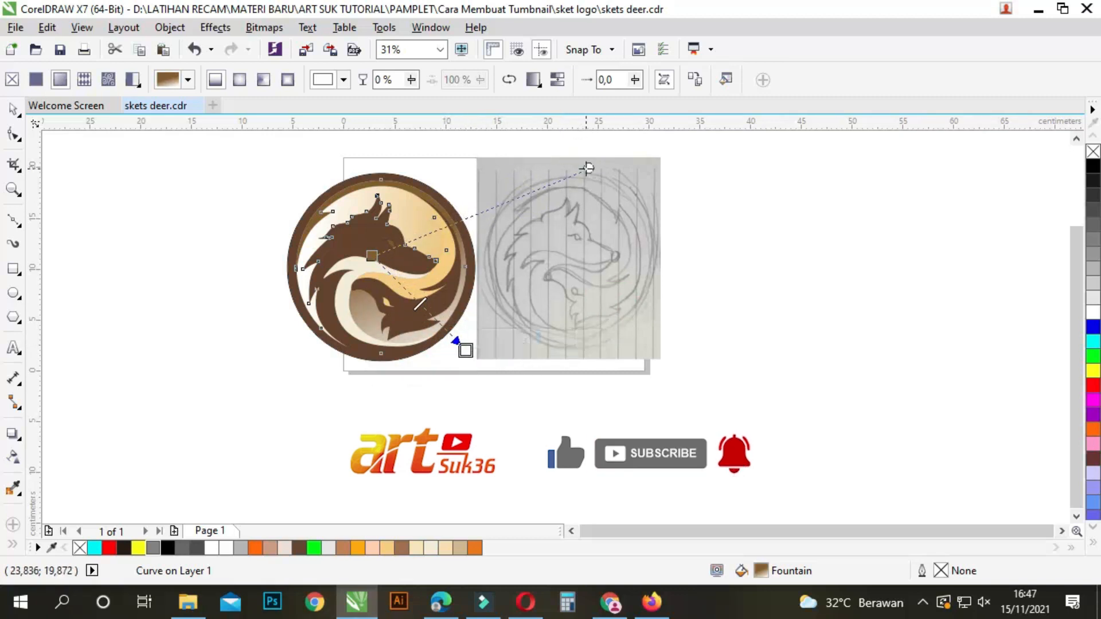
drag(587, 168, 591, 207)
key(space)
click(174, 286)
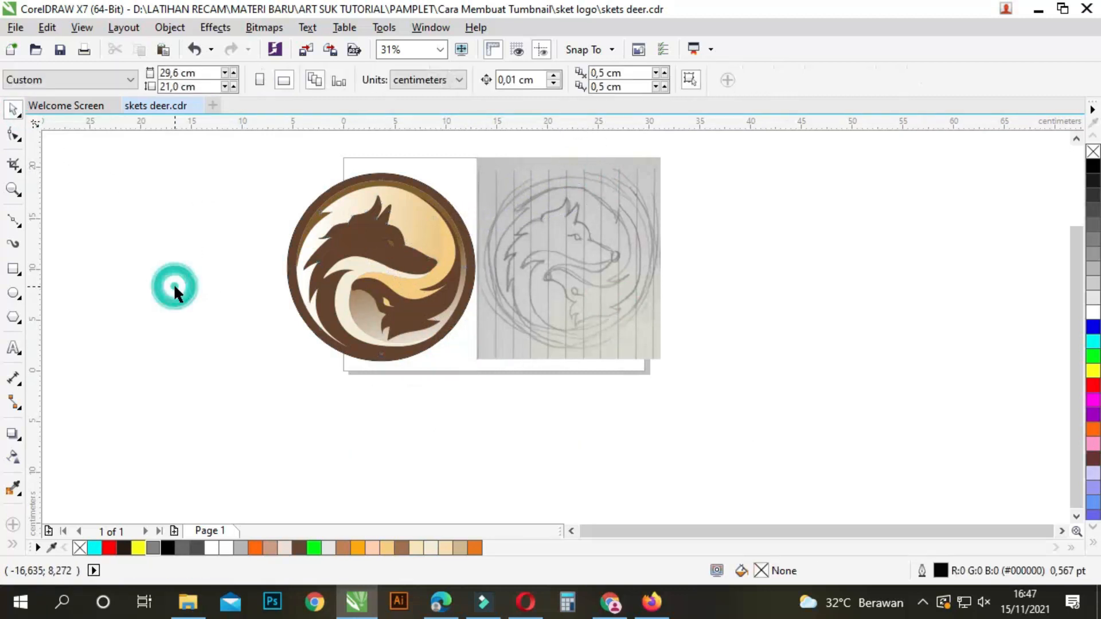
- Delete the pencil sketch bitmap beside the coloured logo
click(13, 189)
drag(266, 163, 674, 372)
key(space)
scroll(603, 250, down, 2)
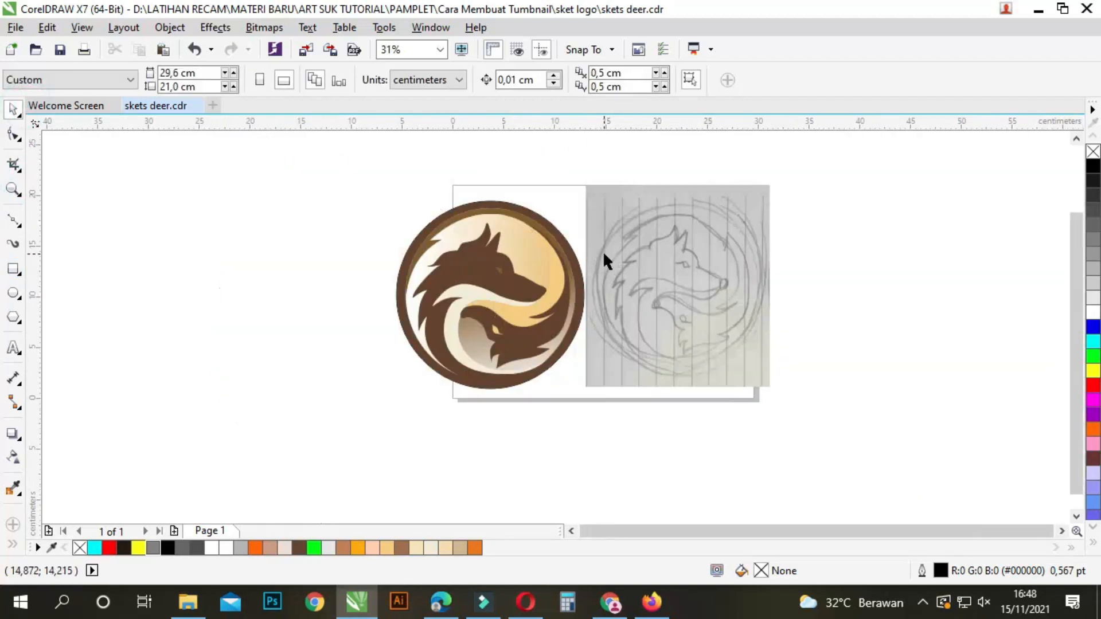
click(687, 266)
right_click(689, 266)
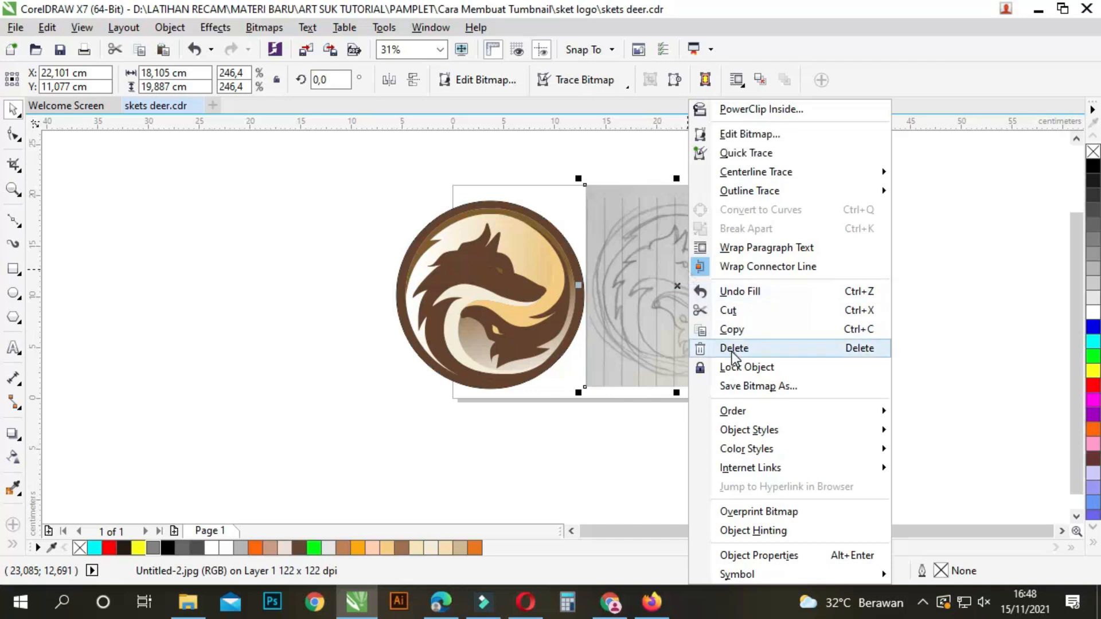
click(736, 351)
- Move the whole logo to the middle of the page and enlarge it about its centre
drag(316, 172, 611, 396)
drag(480, 264, 580, 261)
drag(690, 191, 729, 215)
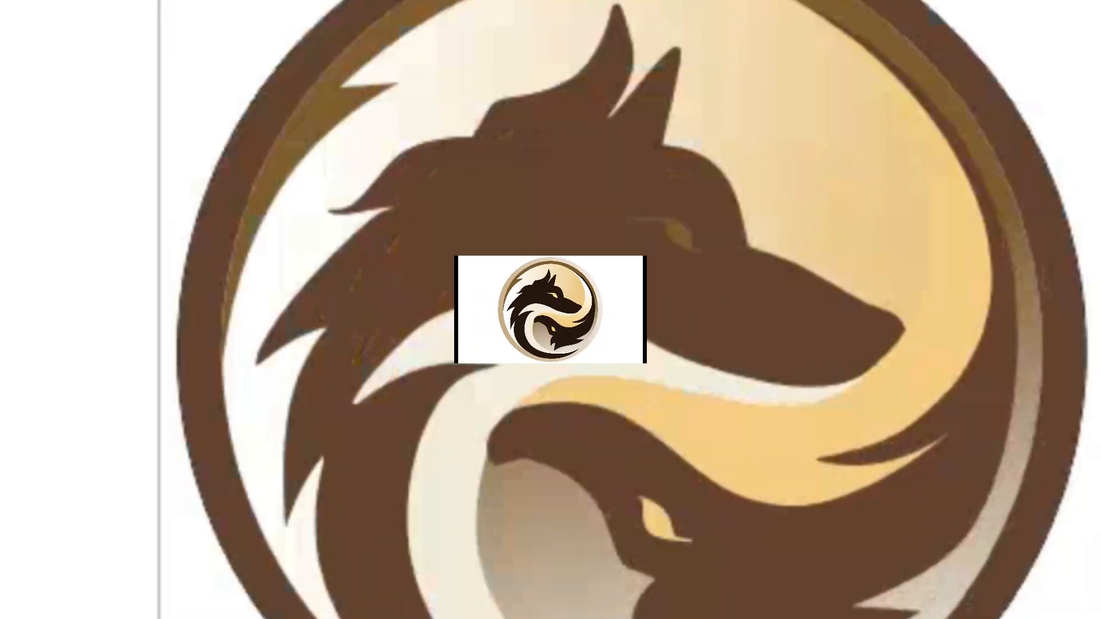